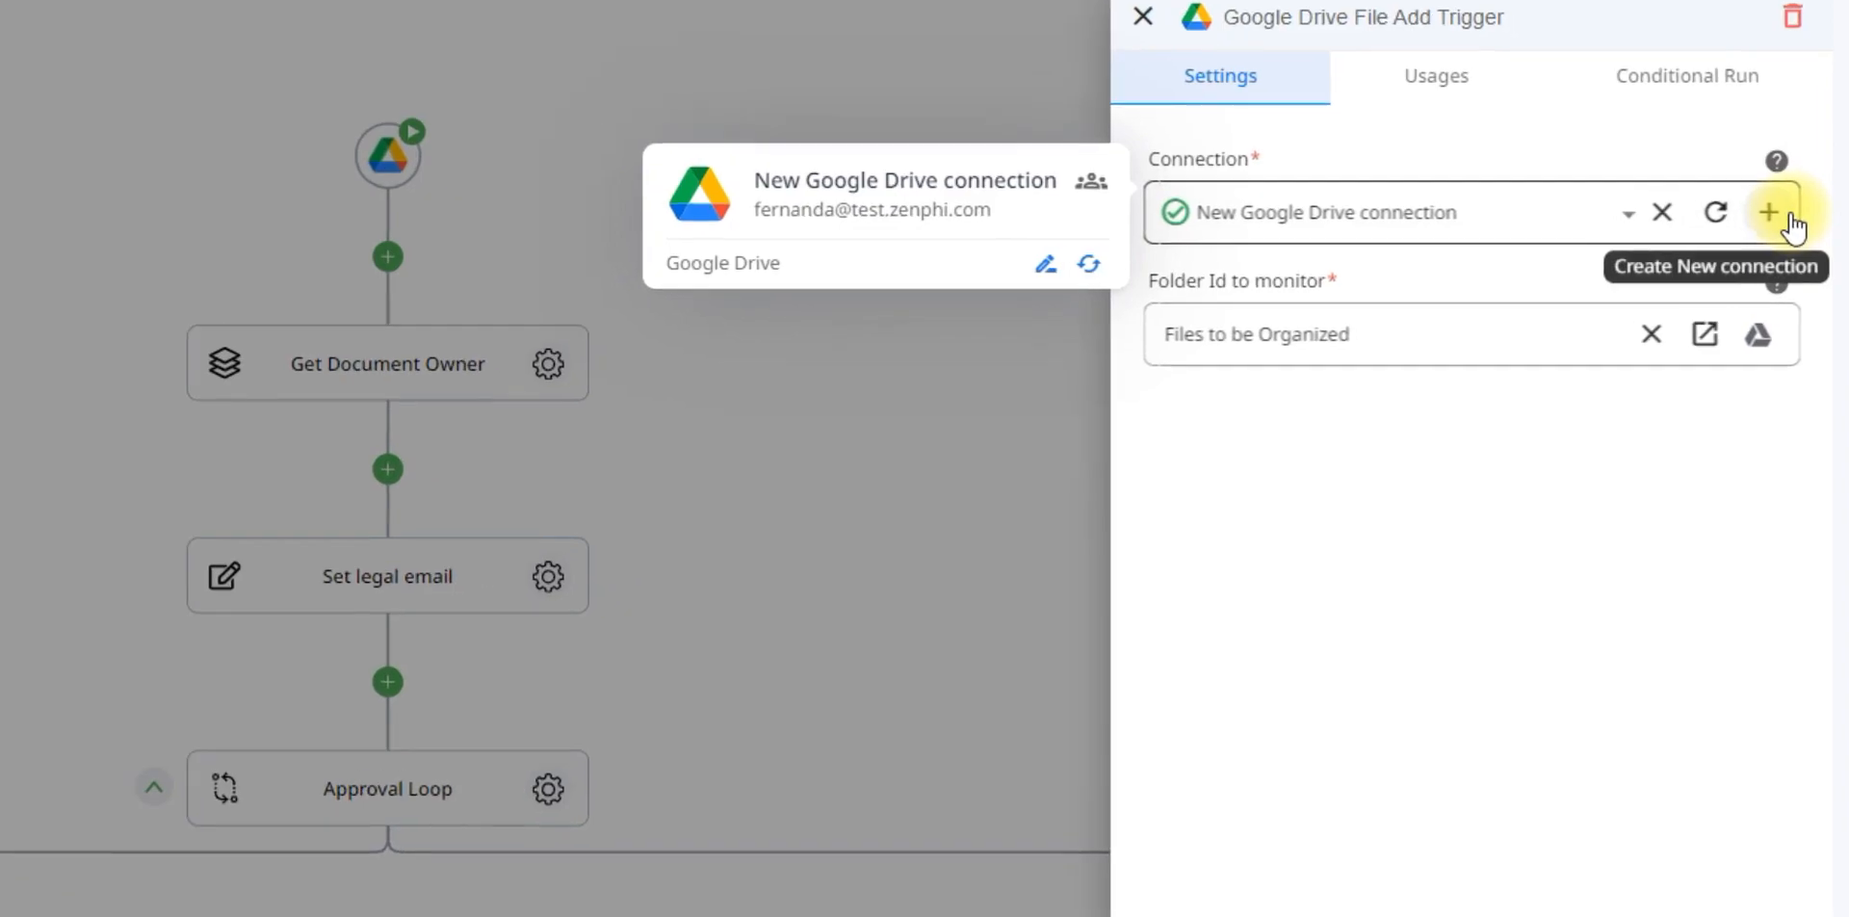
Step: Review the new-connection options and the monitored folder selection of the Google Drive File Add Trigger
{"action": "left_click", "coordinate": [1779, 216]}
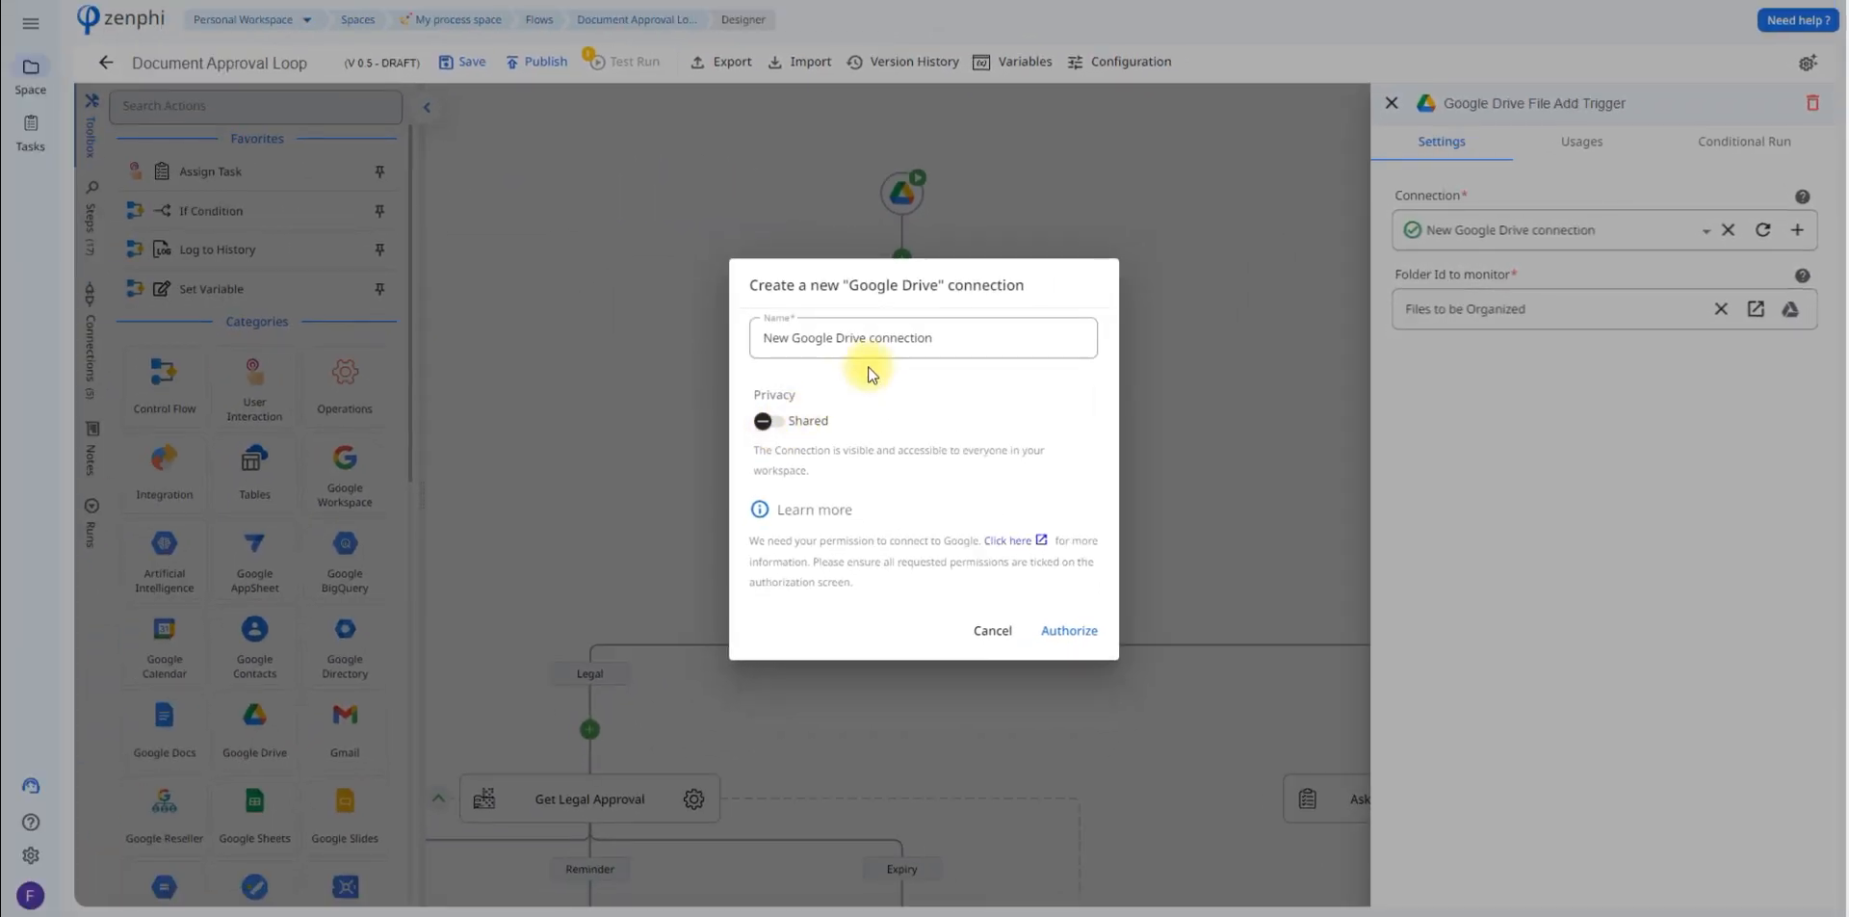
{"action": "left_click", "coordinate": [991, 631]}
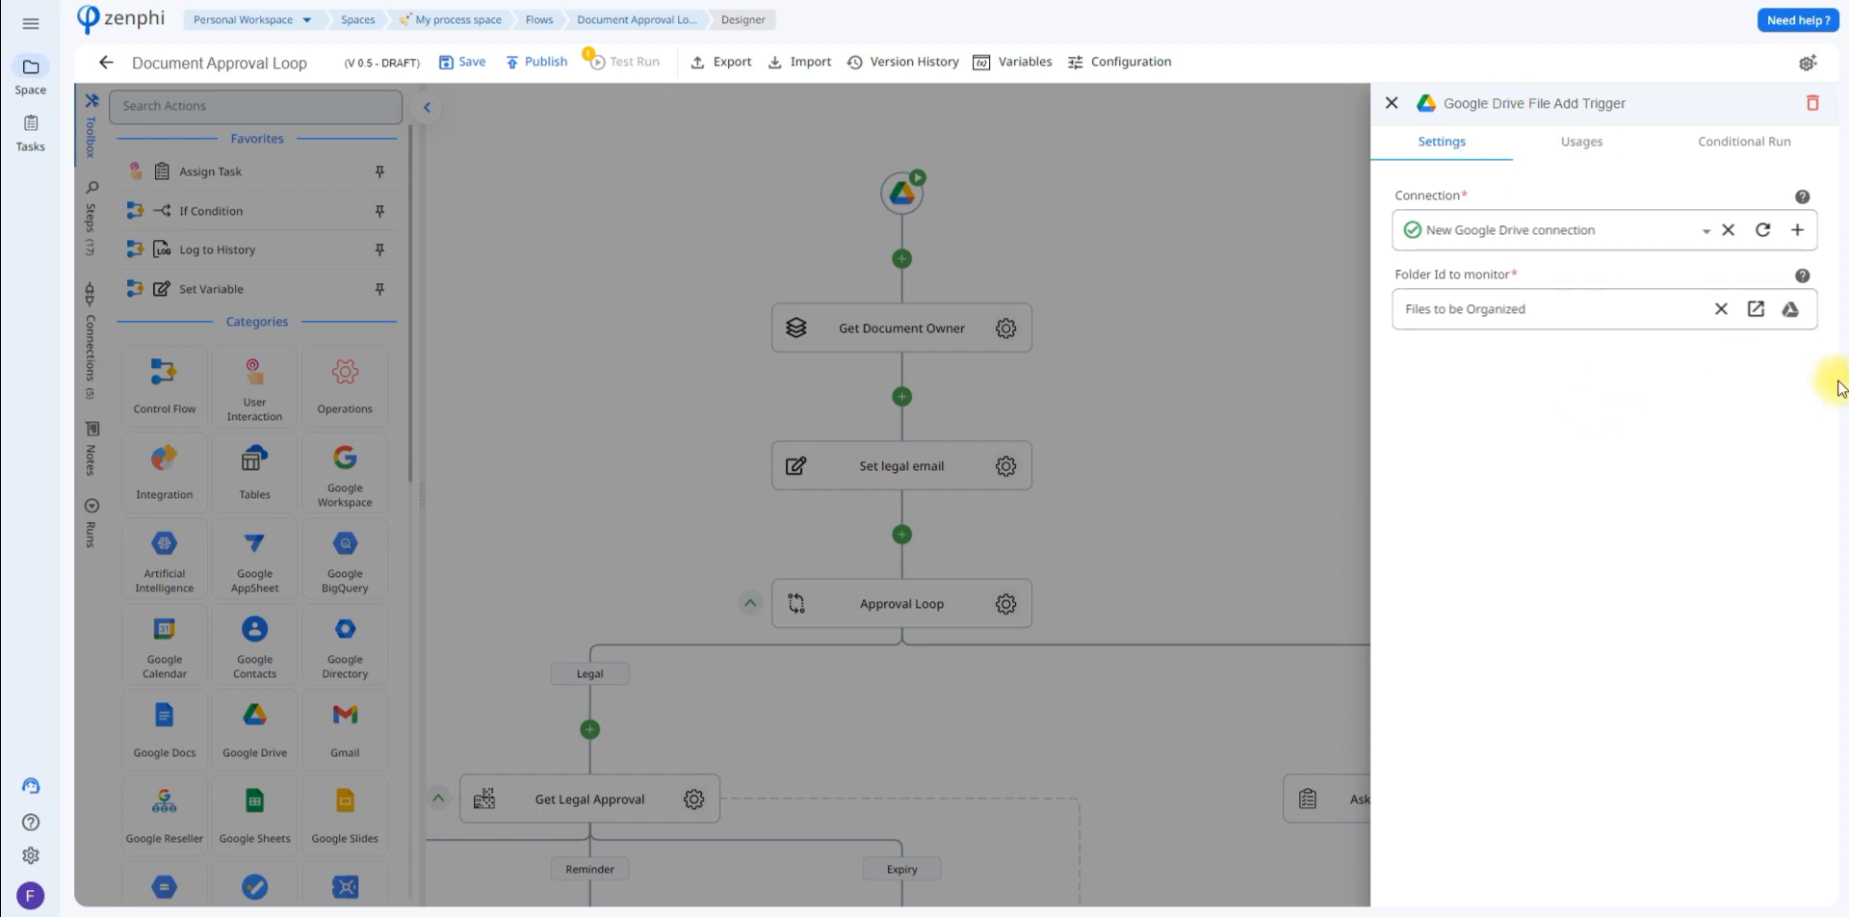
{"action": "left_click", "coordinate": [1793, 309]}
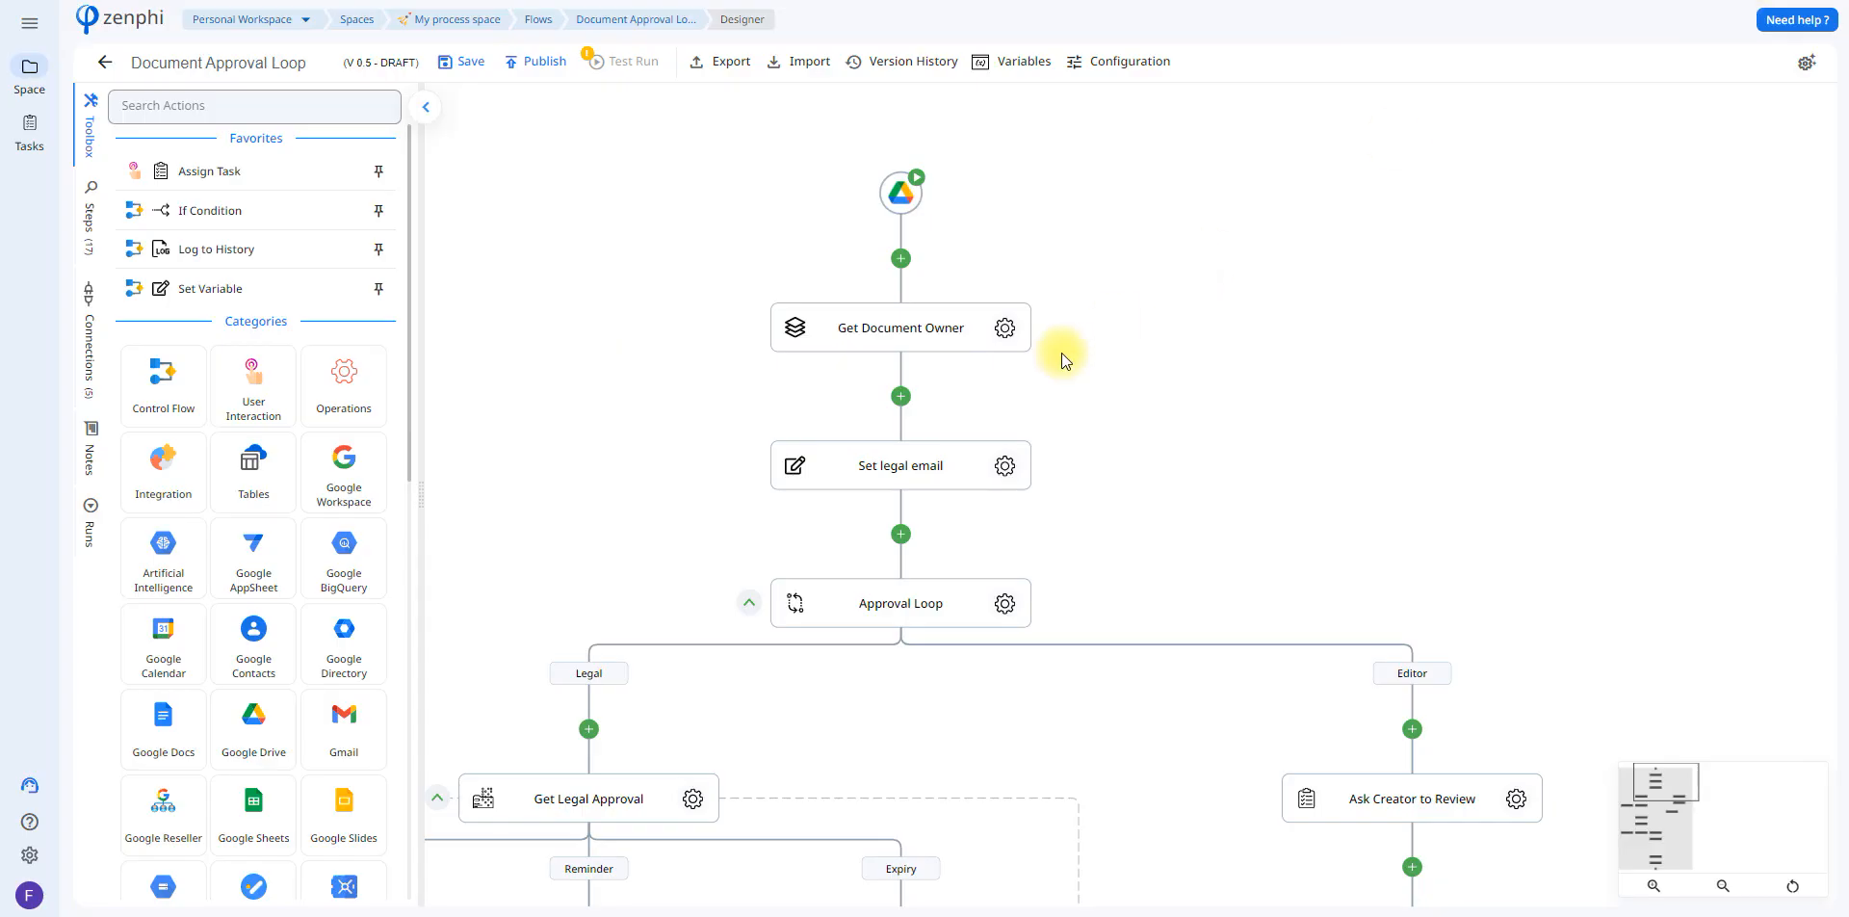
Step: Locate the trigger's Owners token used as the collection in the Get Document Owner step
{"action": "left_click", "coordinate": [1004, 329]}
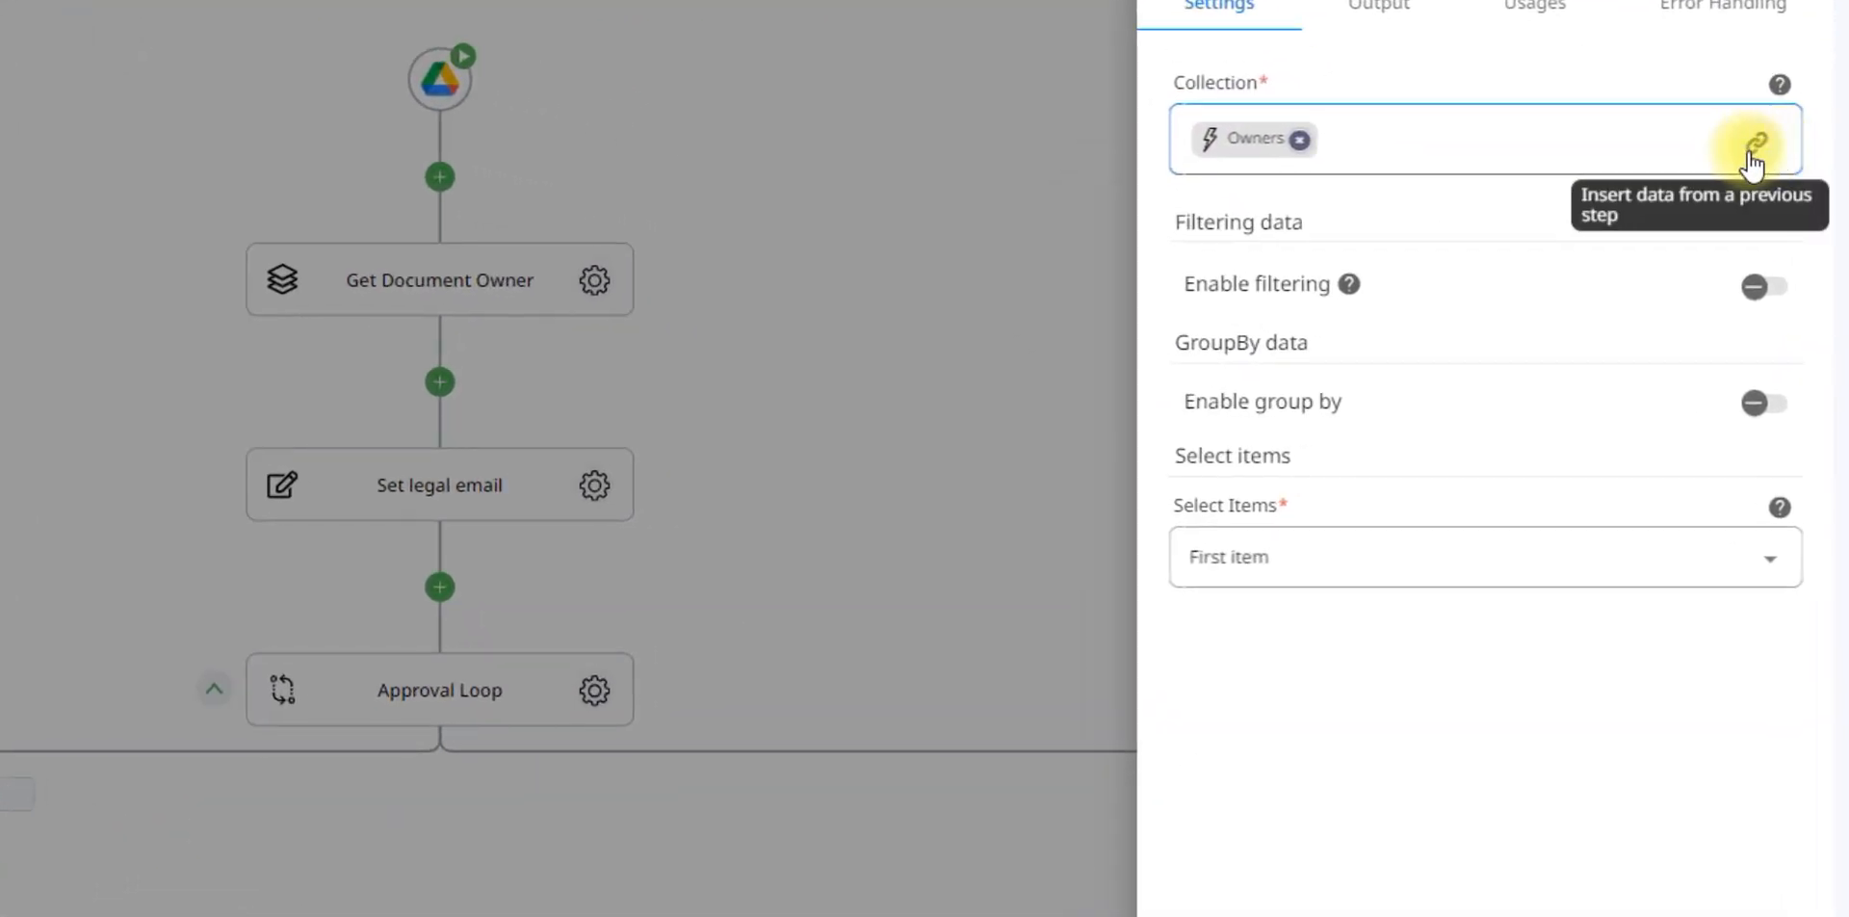
{"action": "left_click", "coordinate": [1754, 144]}
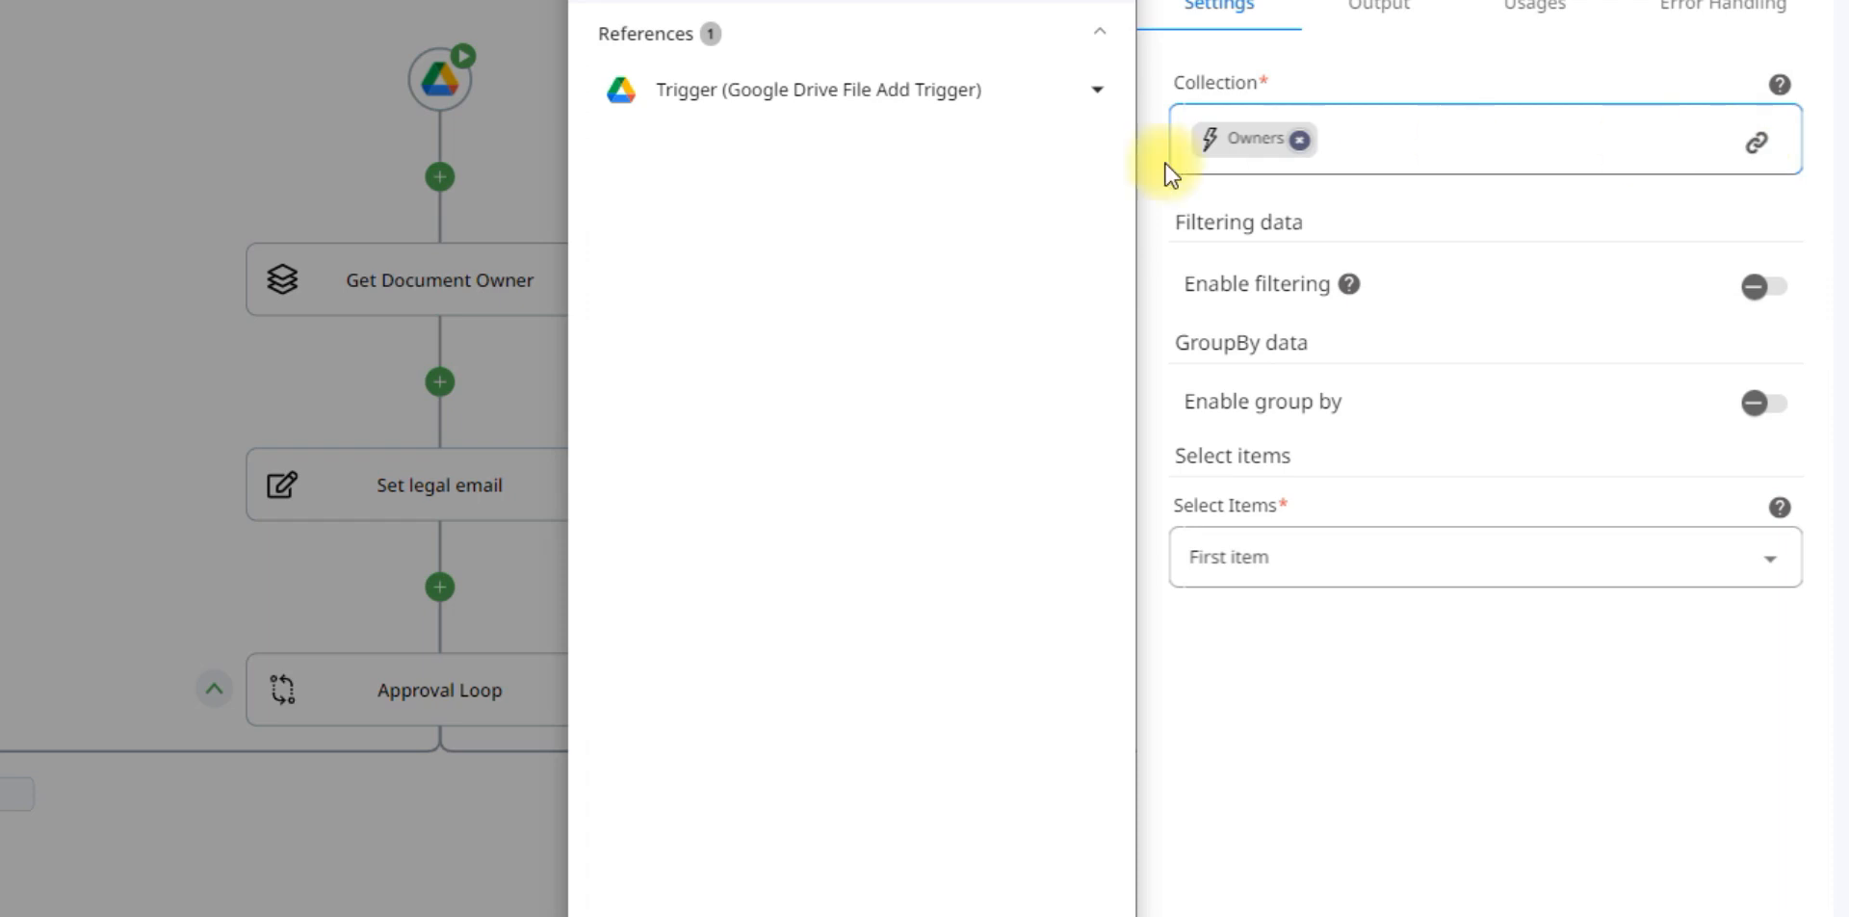
{"action": "left_click", "coordinate": [761, 100]}
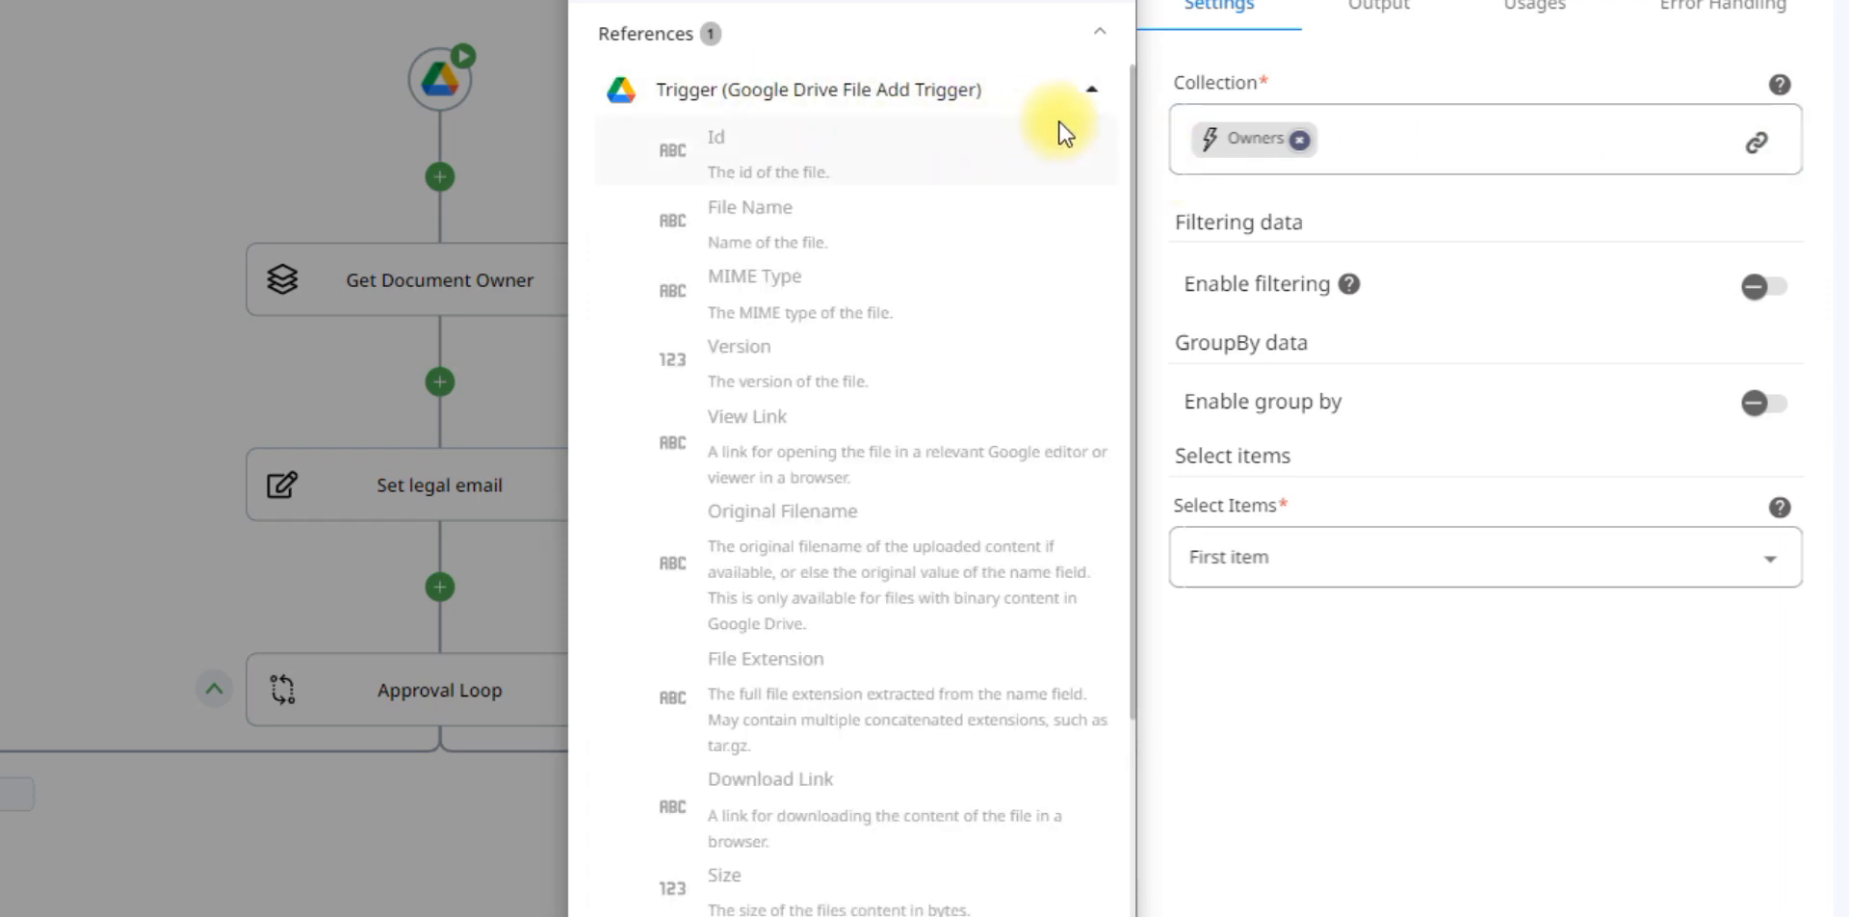
{"action": "left_click_drag", "start_coordinate": [1136, 209], "coordinate": [1137, 514]}
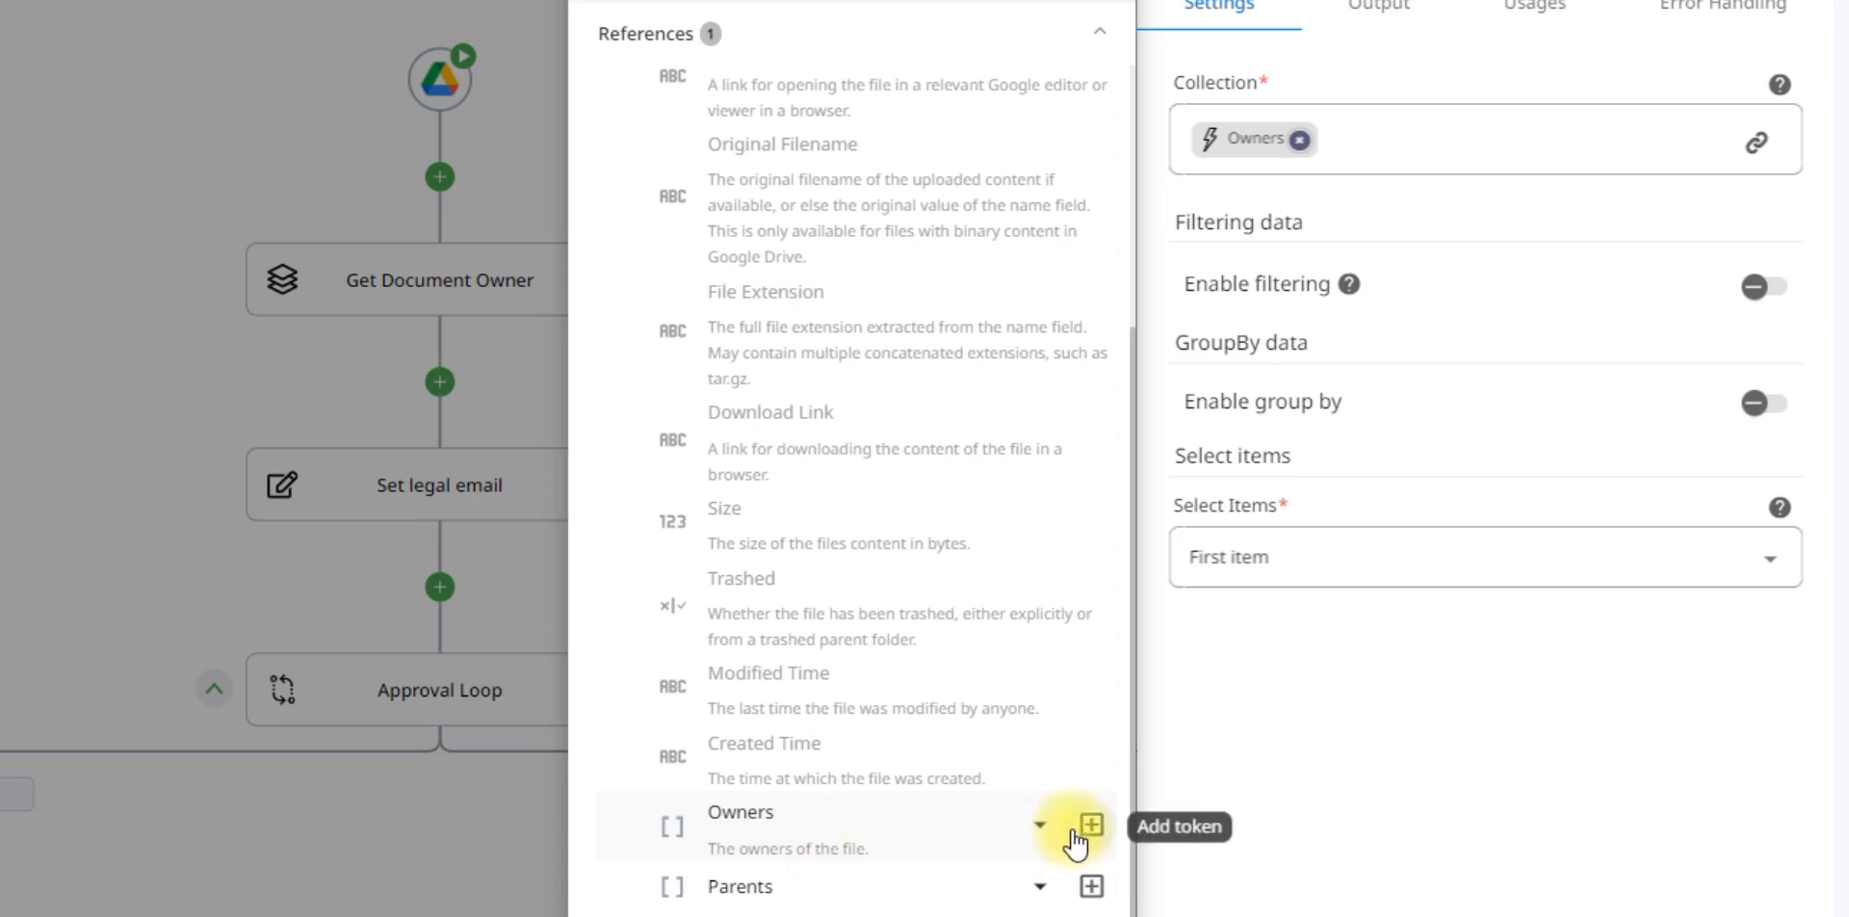
{"action": "left_click", "coordinate": [1074, 834]}
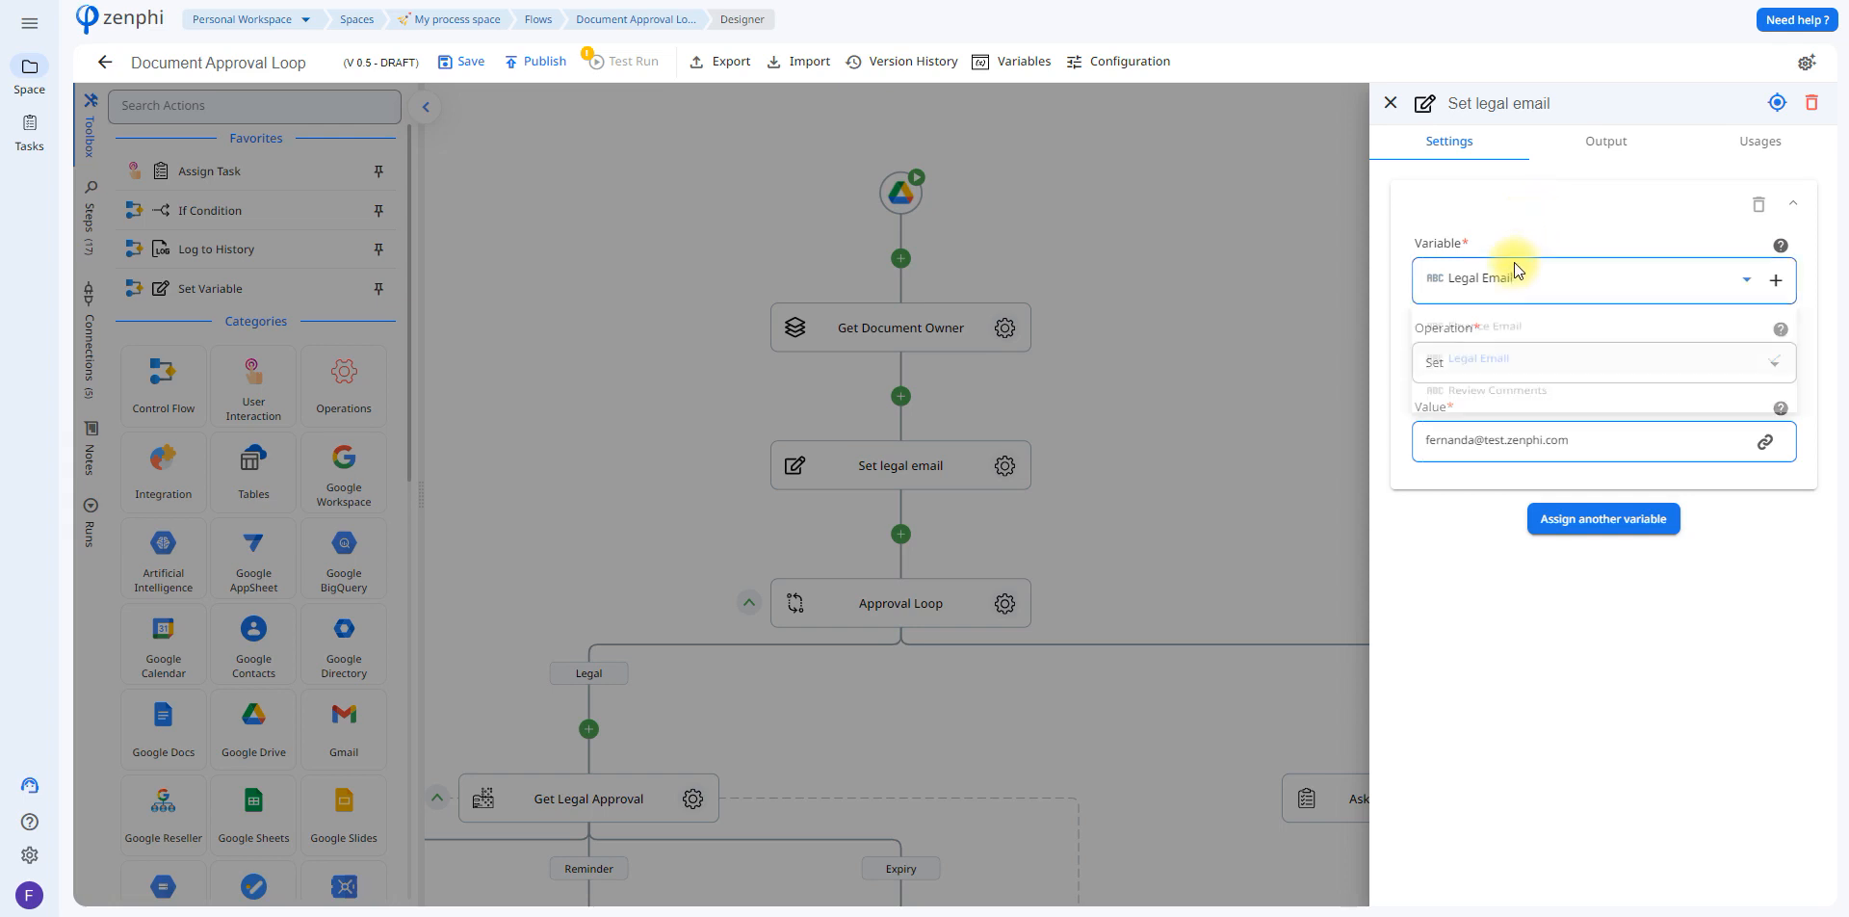
Step: Check the variable choices in the Set legal email step and the options for creating a new flow variable
{"action": "left_click", "coordinate": [1513, 262]}
{"action": "left_click", "coordinate": [1488, 251]}
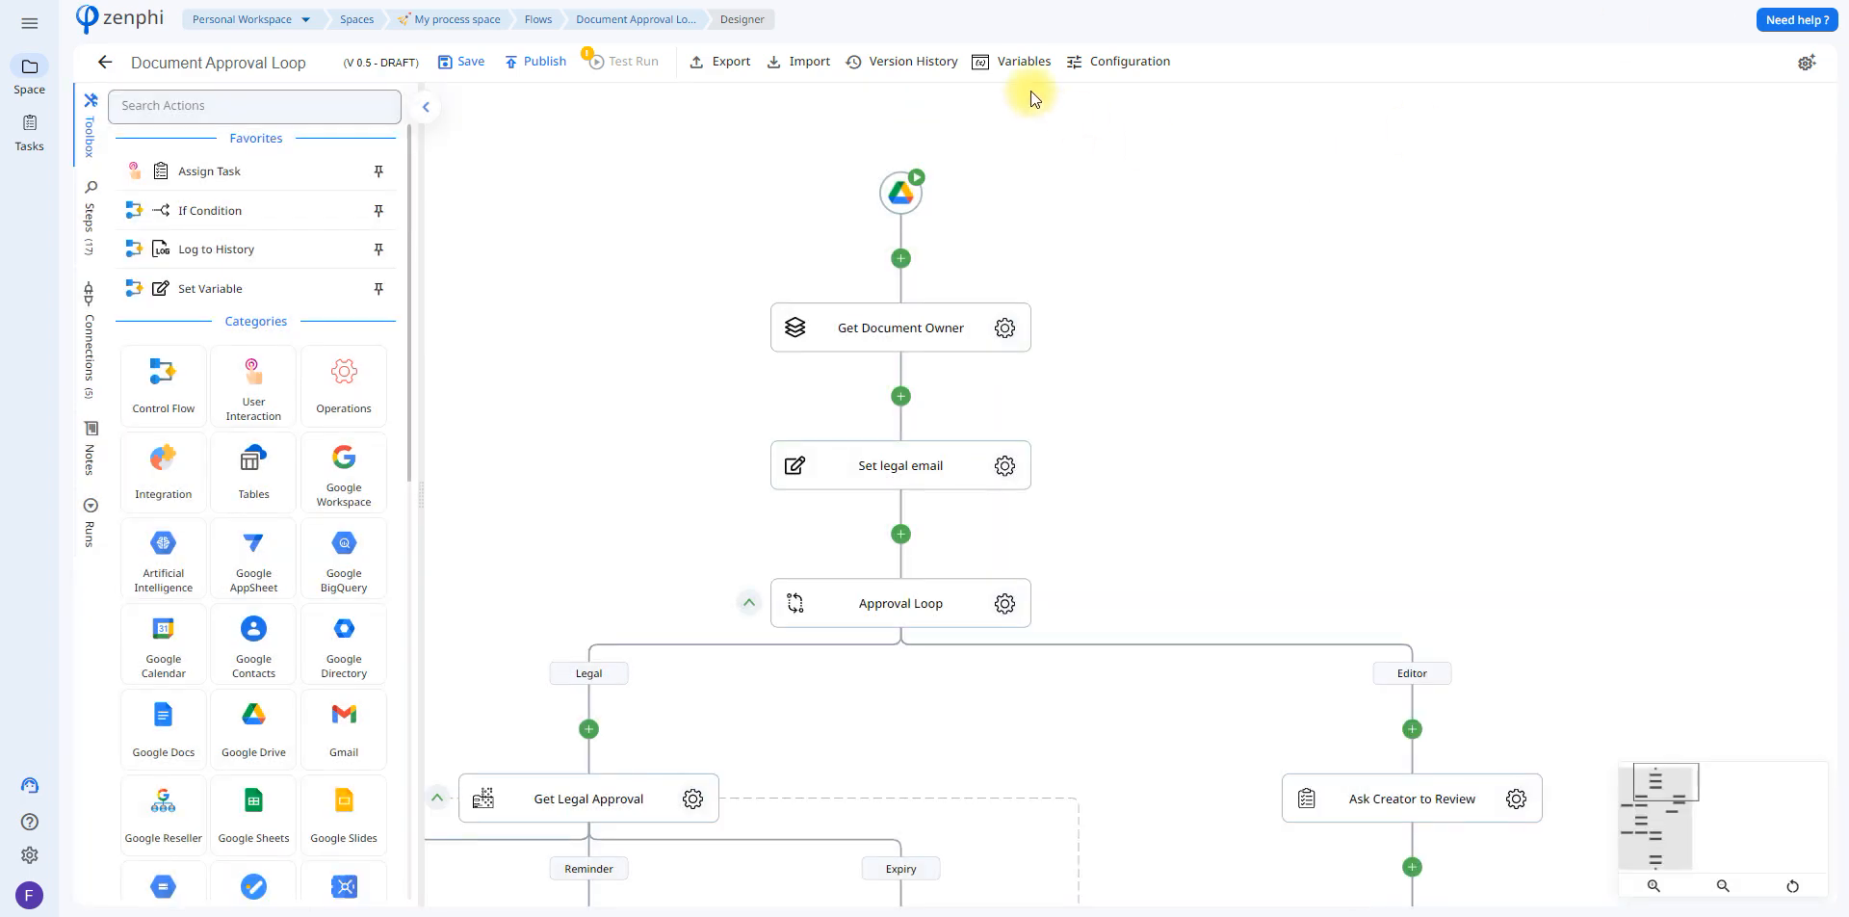
{"action": "left_click", "coordinate": [1006, 62]}
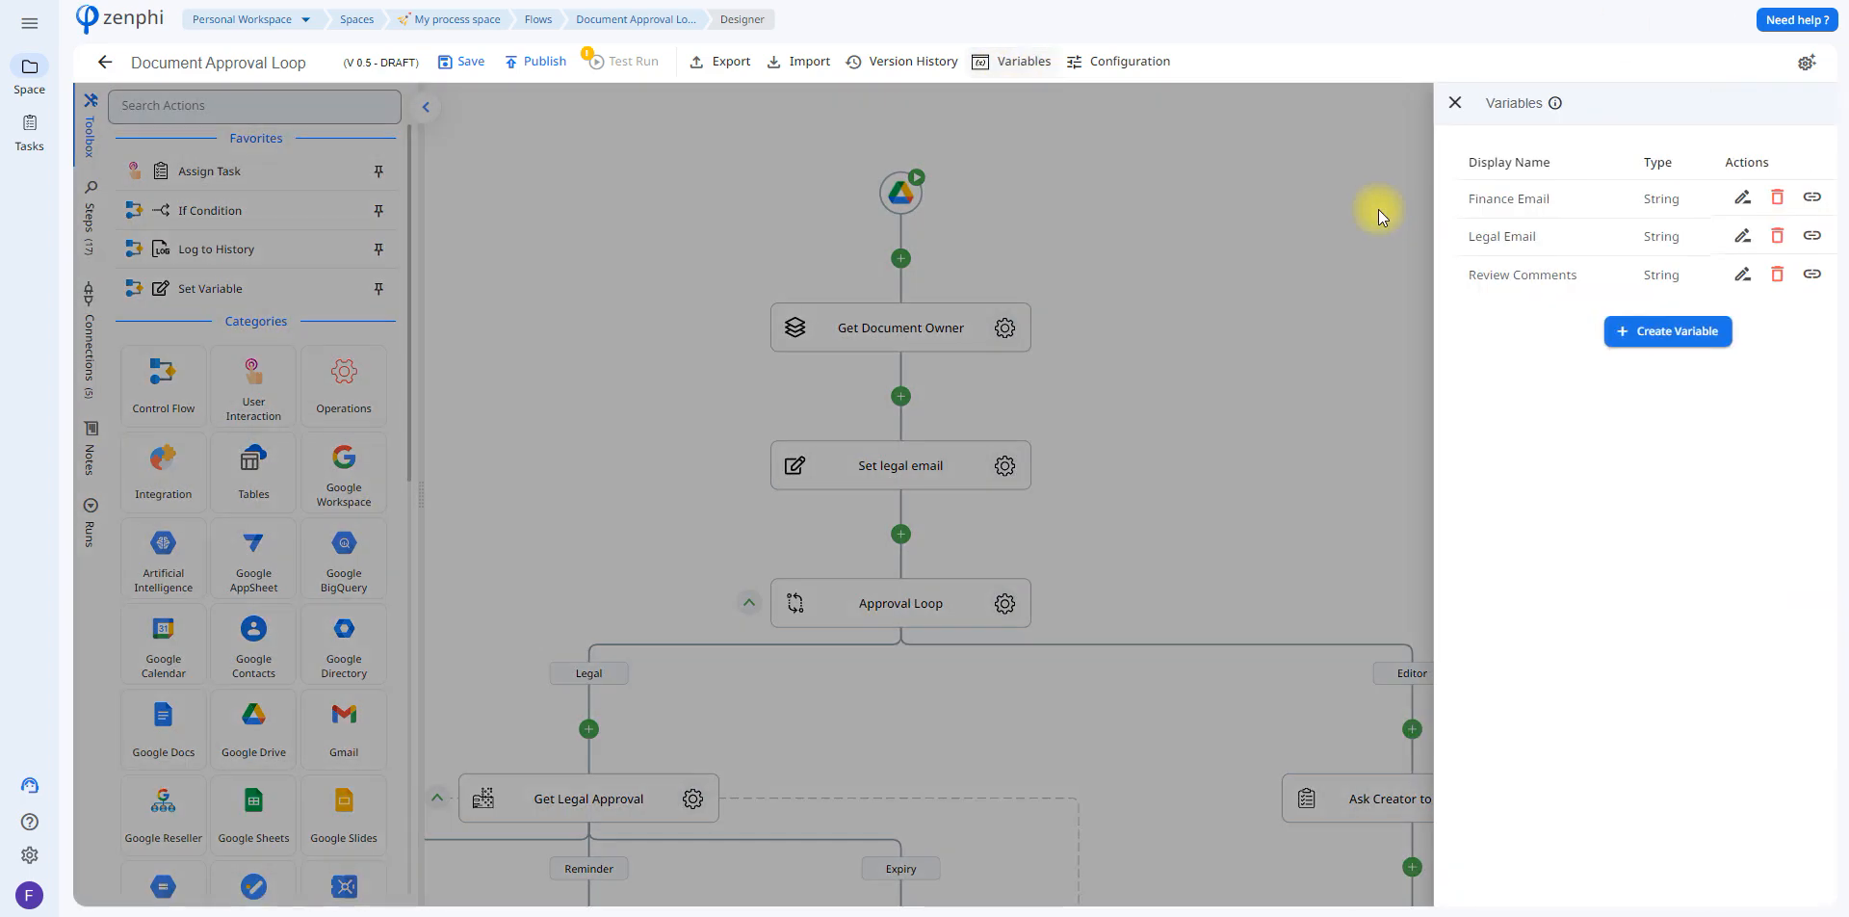
{"action": "left_click", "coordinate": [1574, 337]}
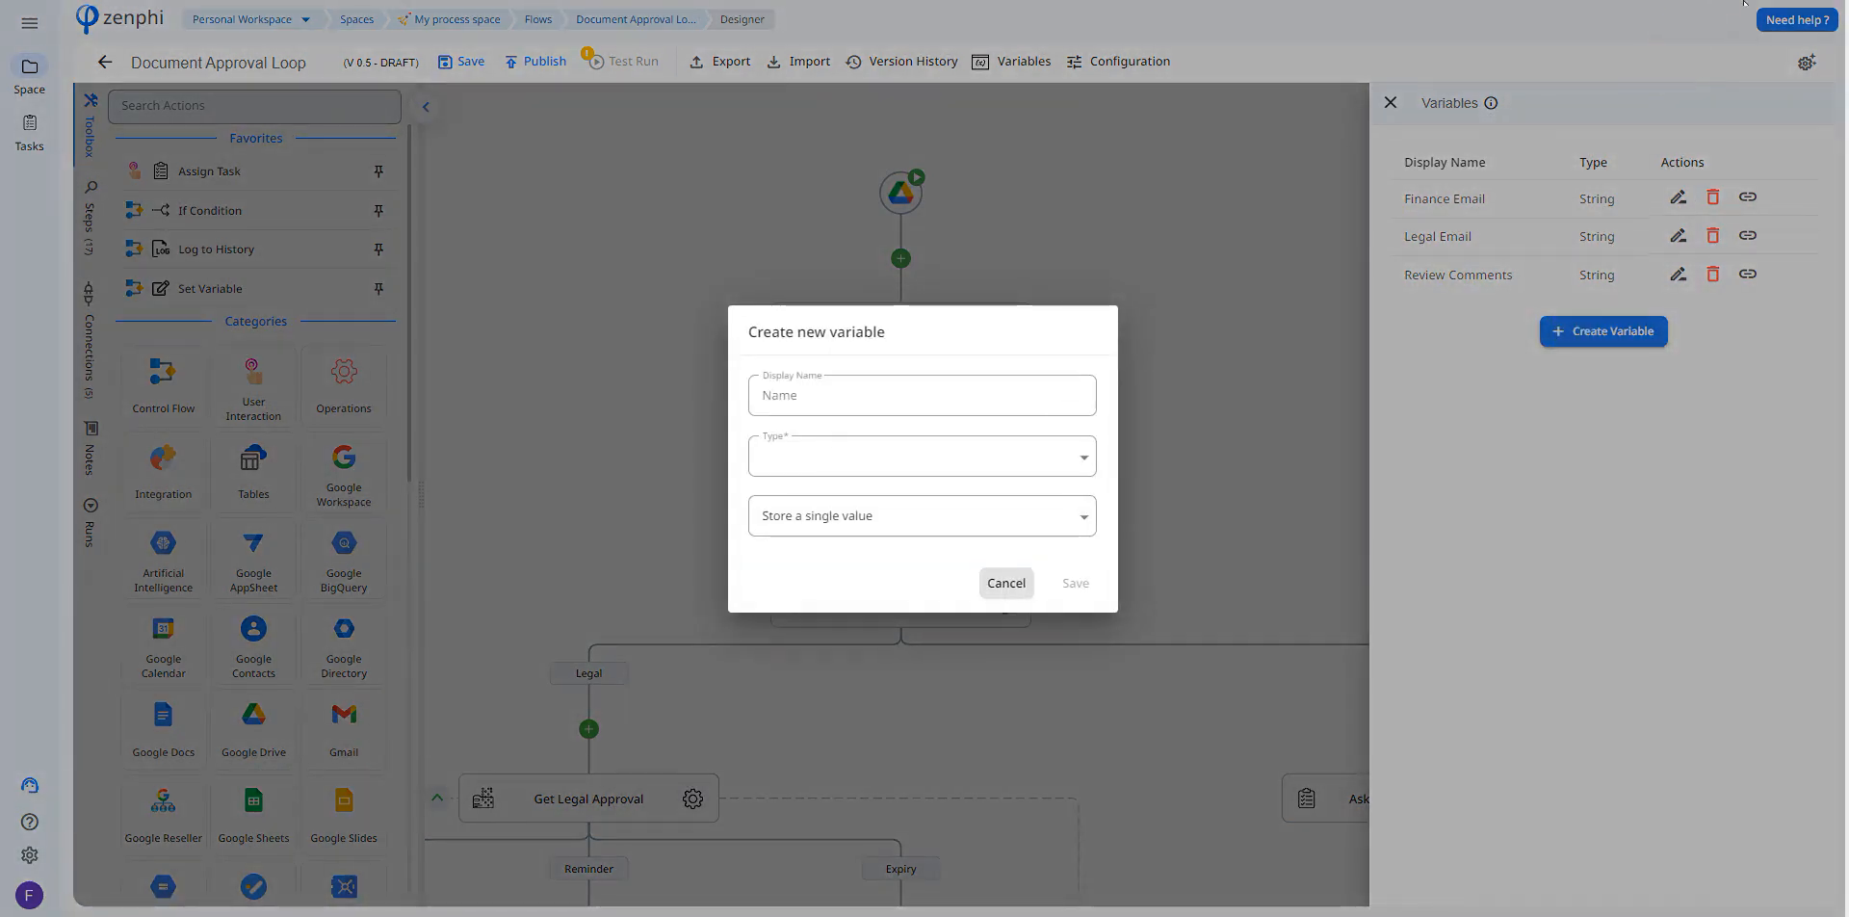
{"action": "left_click", "coordinate": [908, 461]}
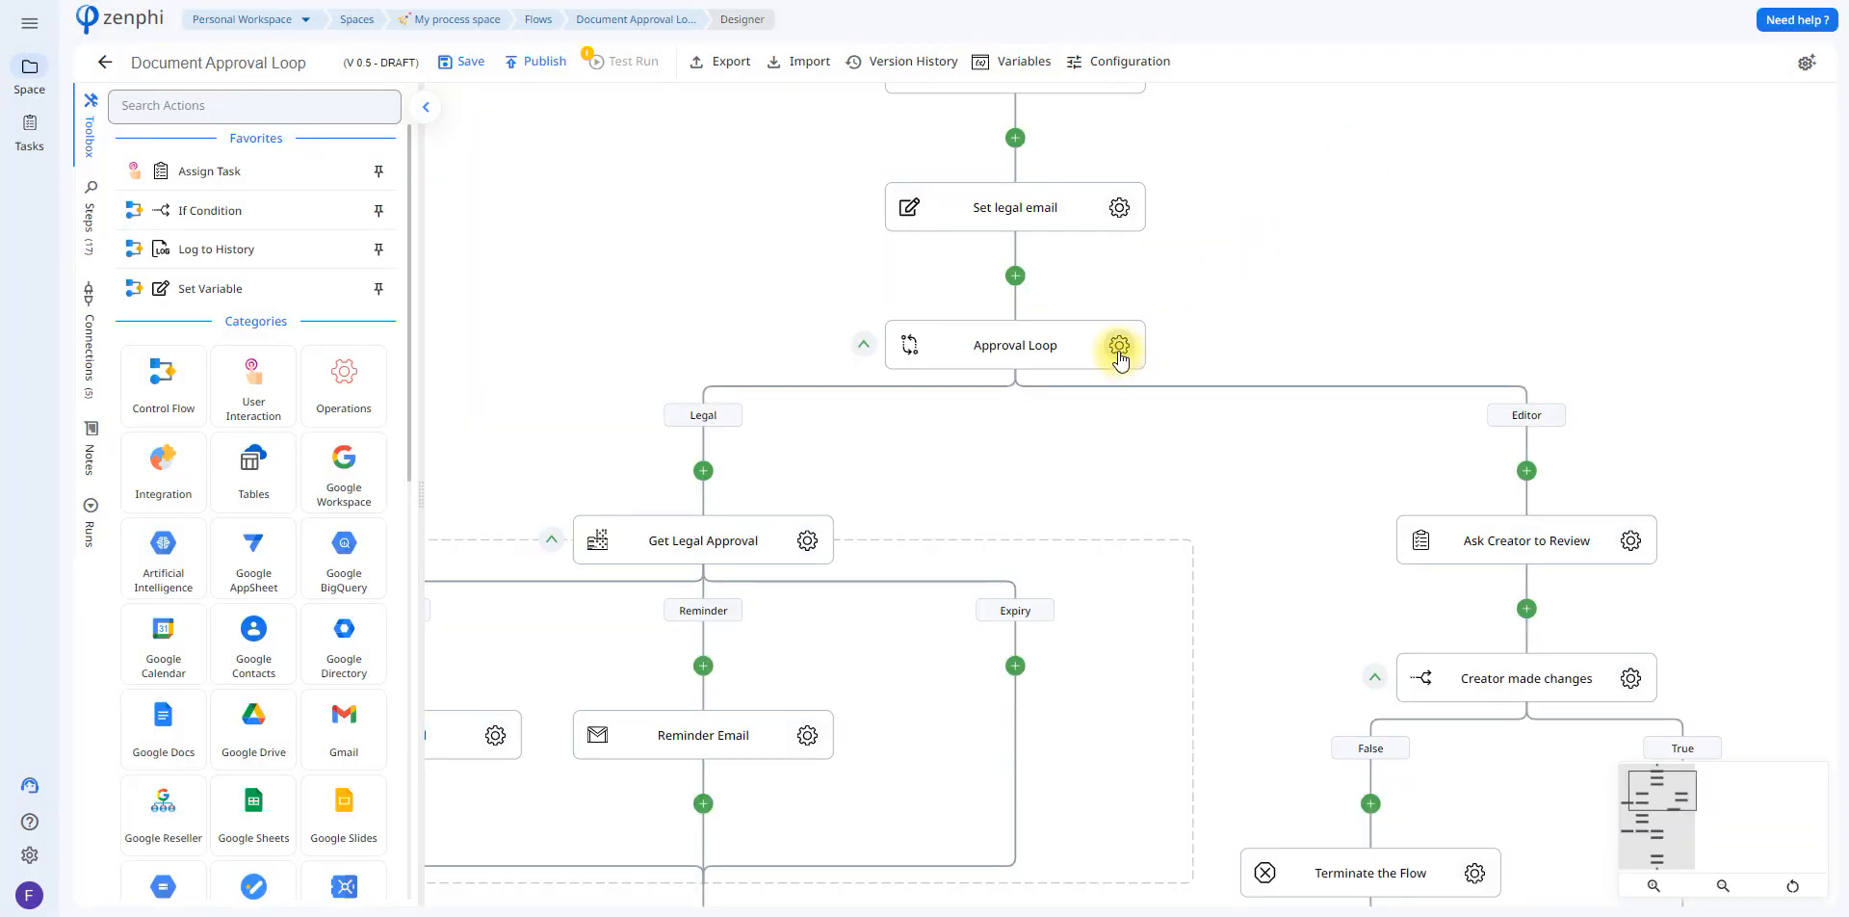
Step: Examine the Approval Loop's states and the form design configured for the Get Legal Approval step
{"action": "left_click", "coordinate": [1117, 346]}
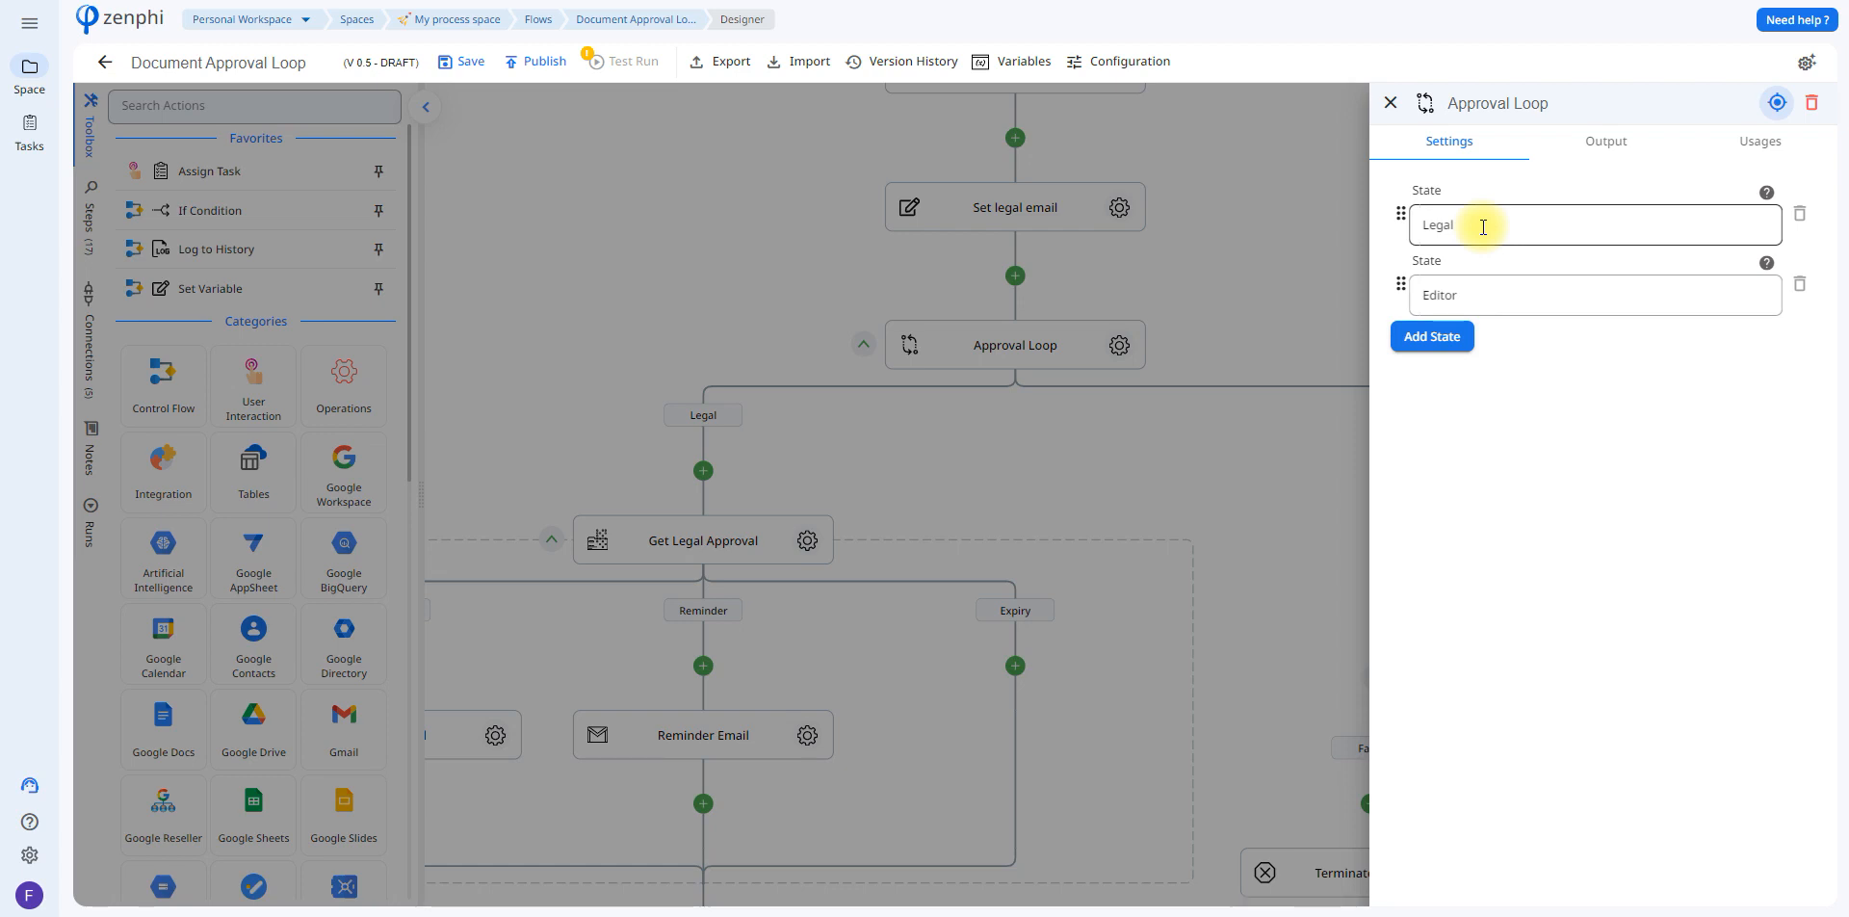
{"action": "left_click", "coordinate": [1436, 338]}
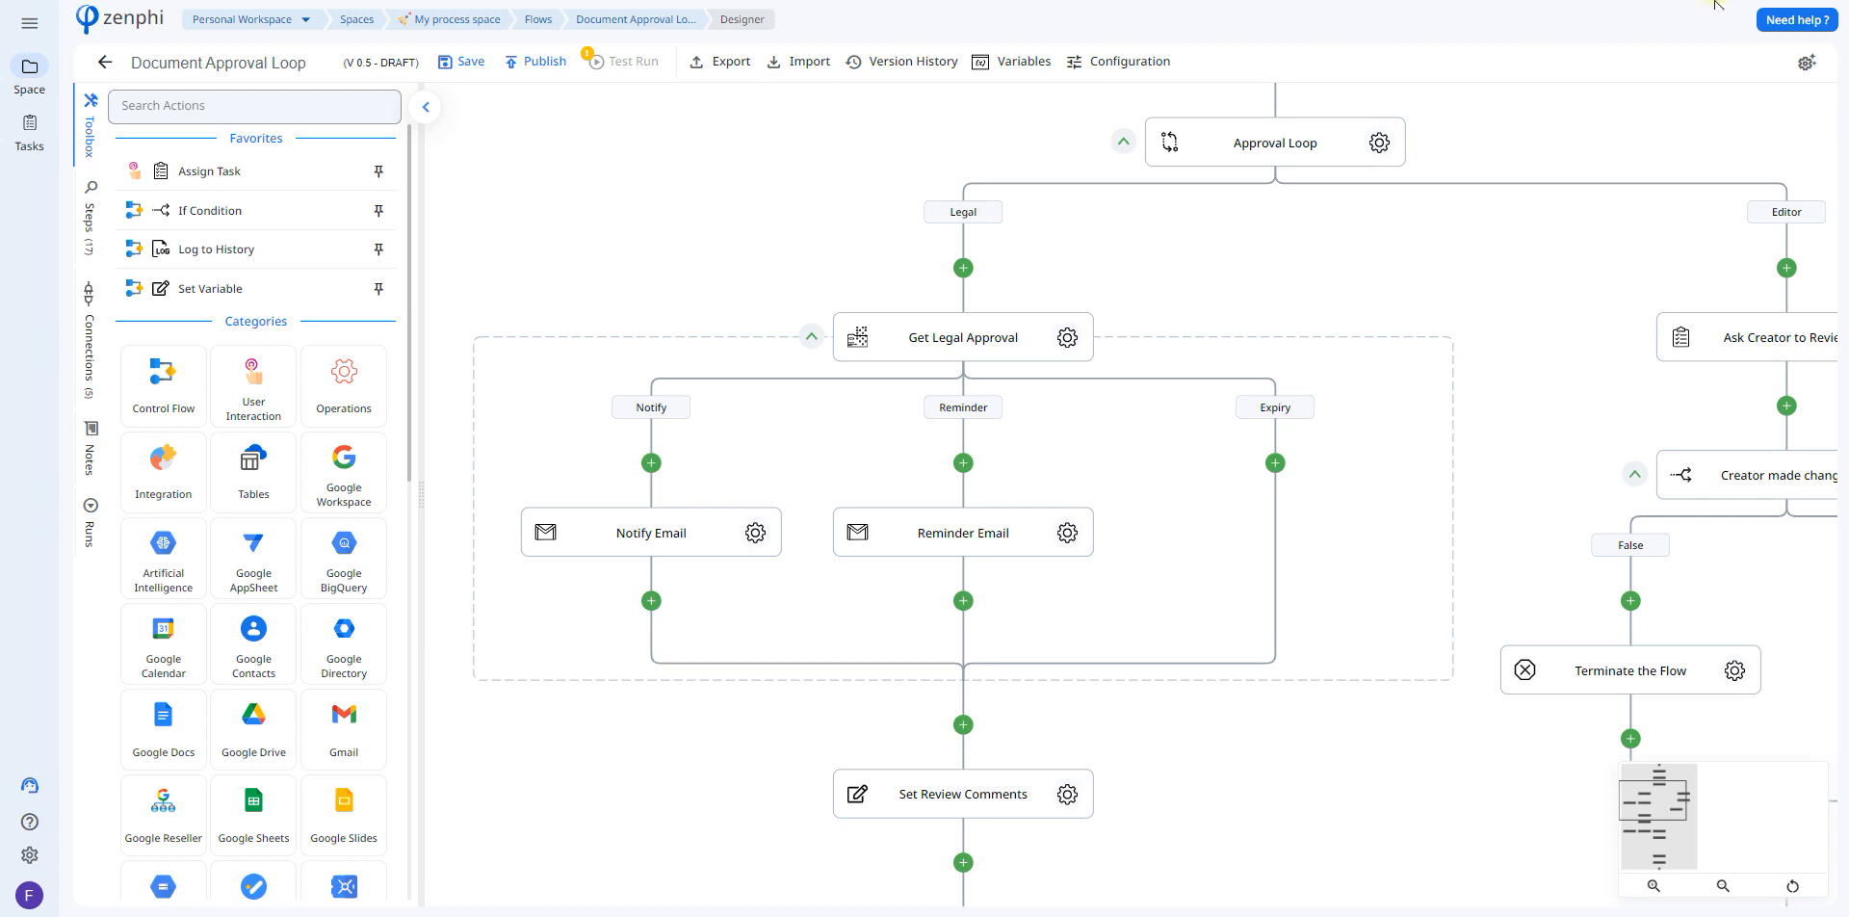
{"action": "left_click", "coordinate": [1067, 339]}
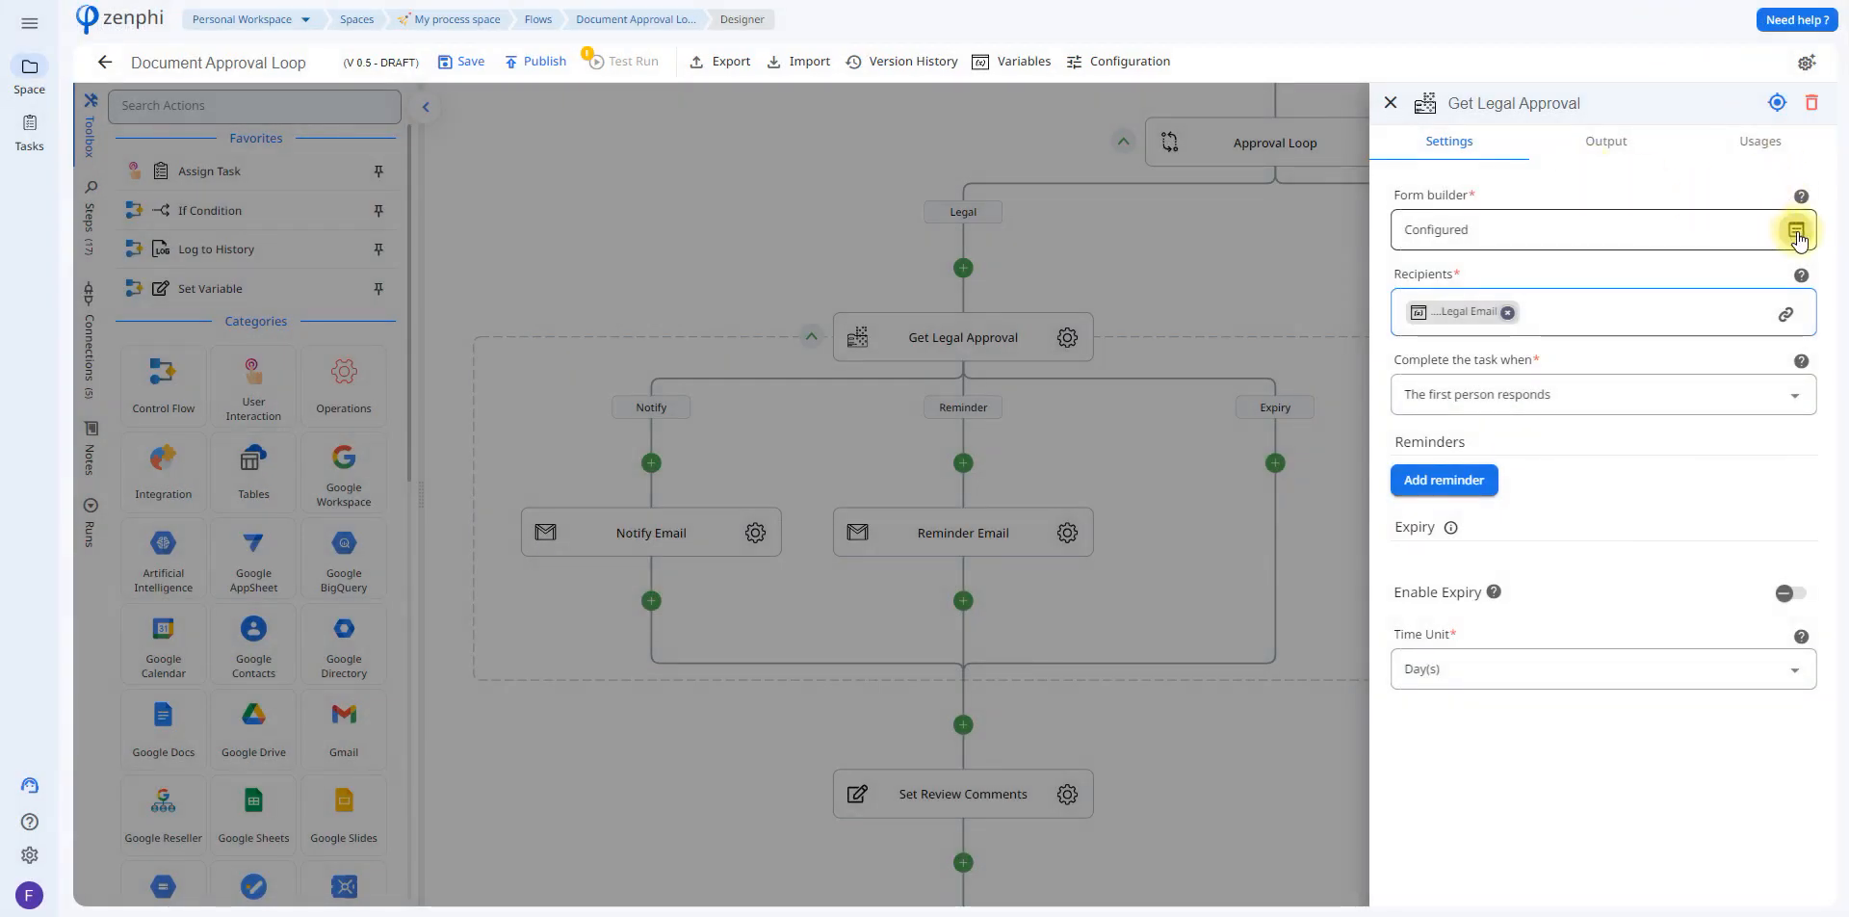
{"action": "left_click", "coordinate": [1796, 229]}
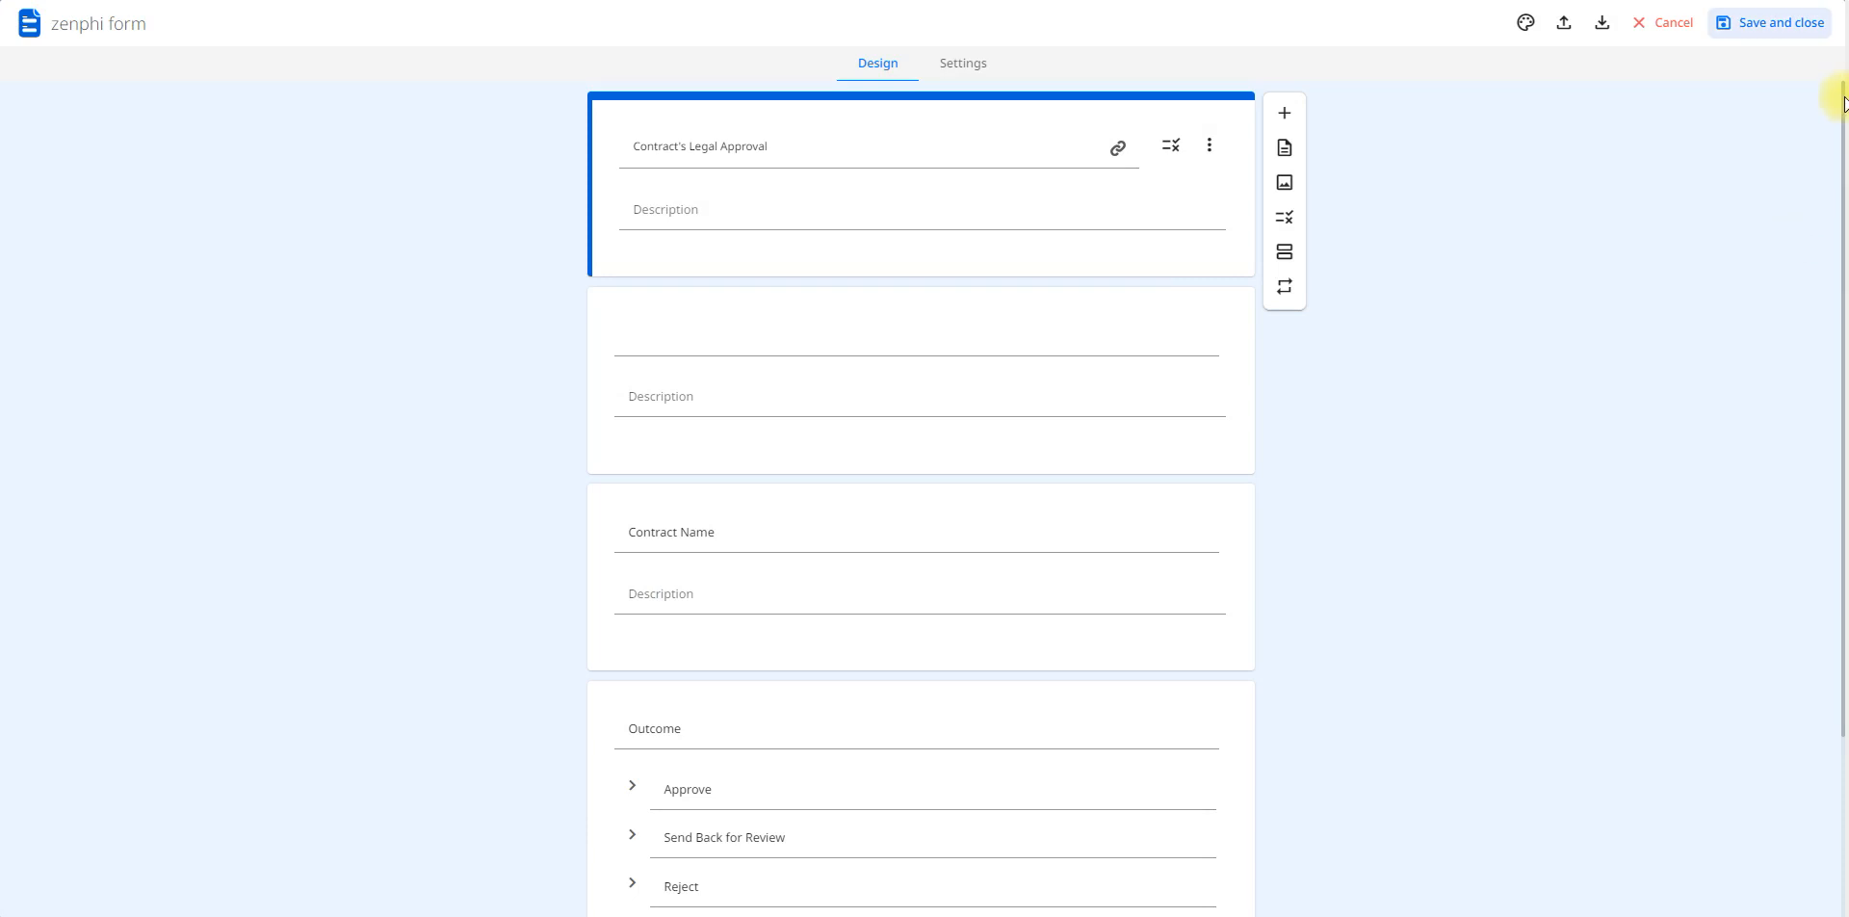
{"action": "left_click_drag", "start_coordinate": [1843, 136], "coordinate": [1843, 318]}
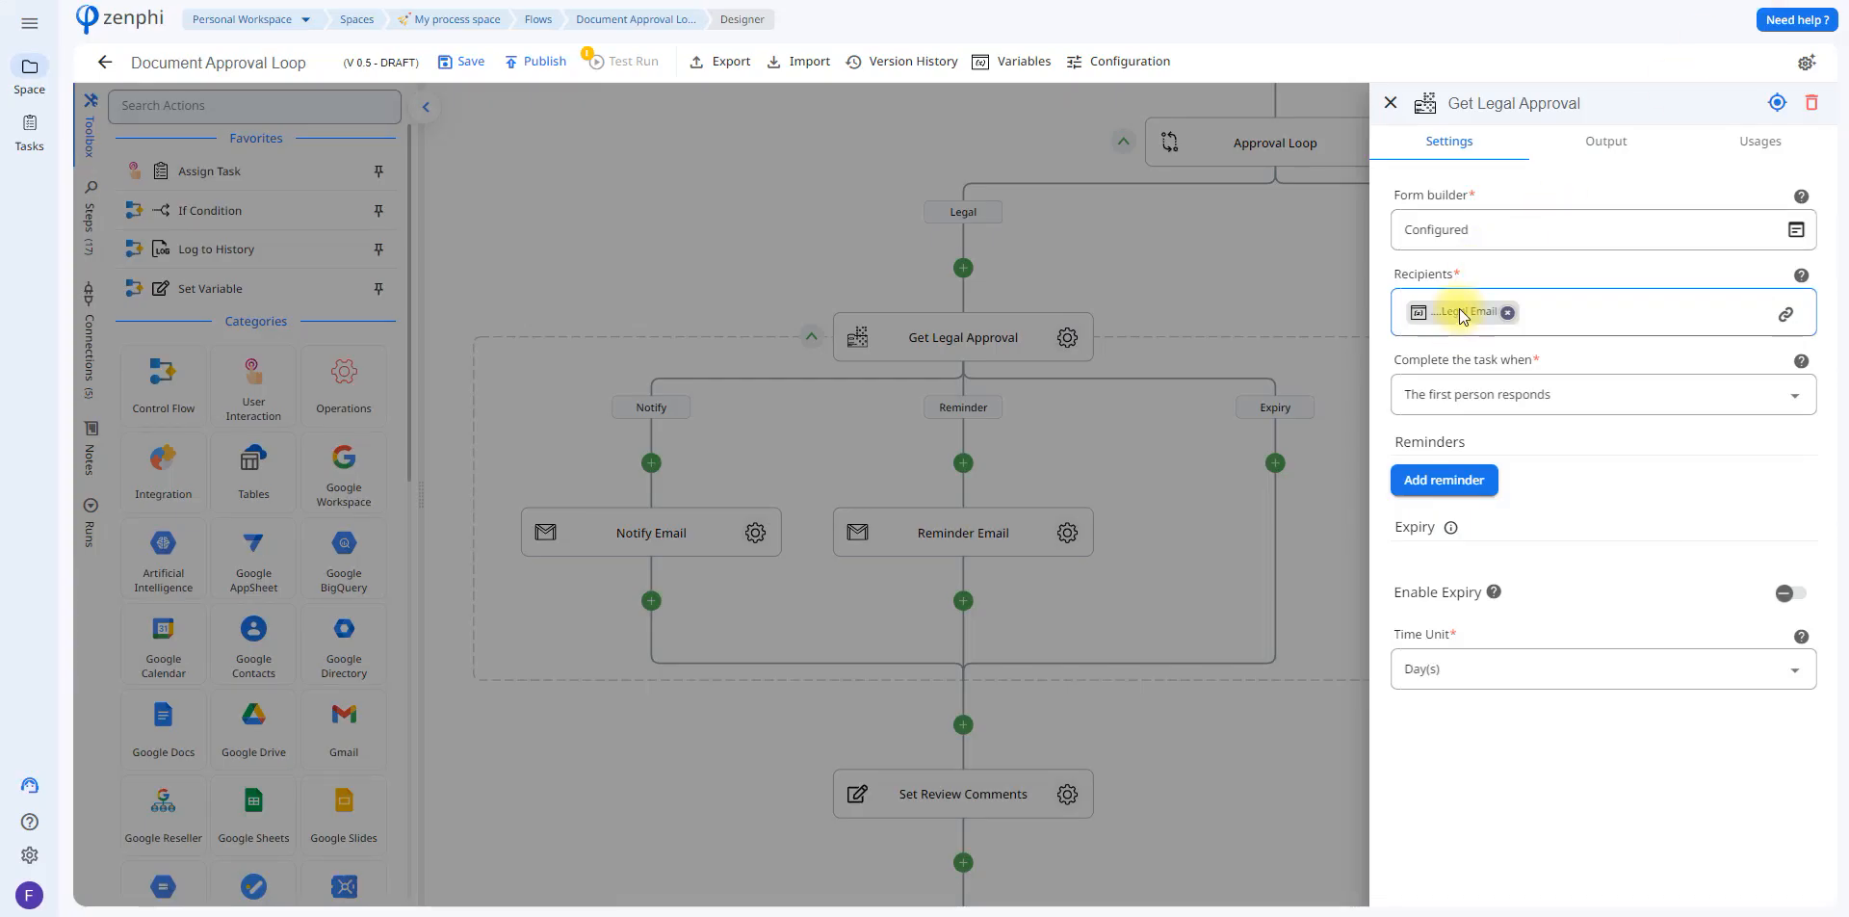
Step: Review the variables available as recipients and the task completion options of Get Legal Approval
{"action": "mouse_move", "coordinate": [1459, 310]}
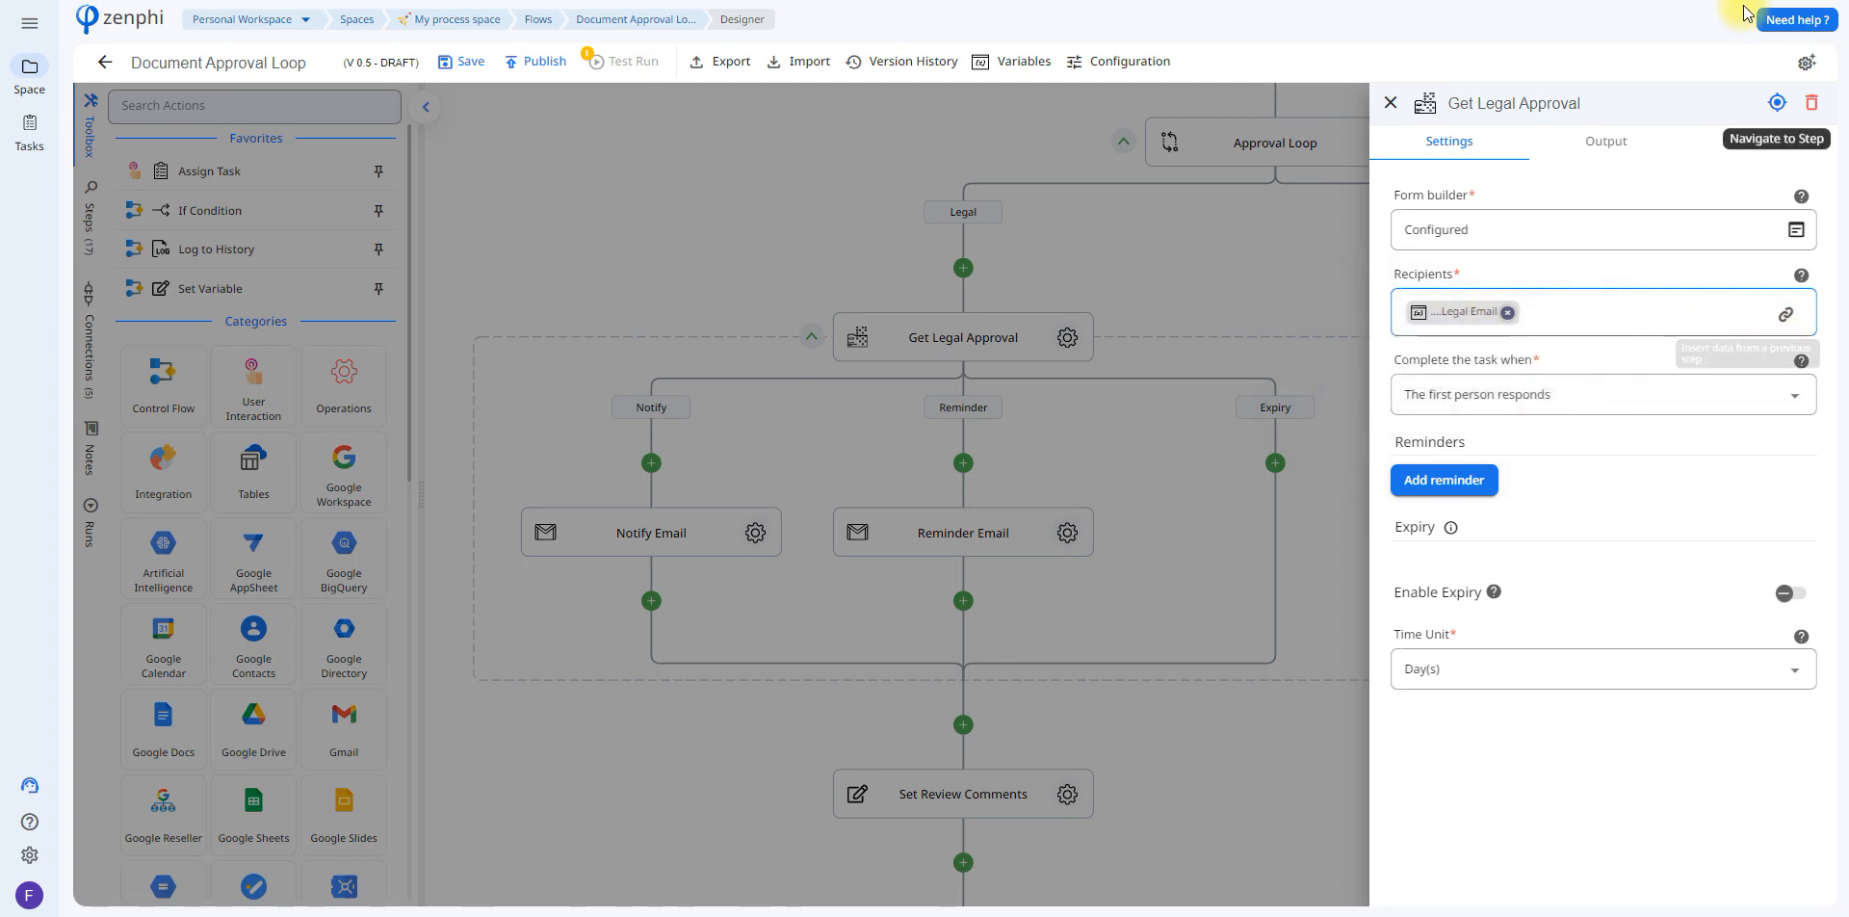
{"action": "left_click", "coordinate": [1784, 315]}
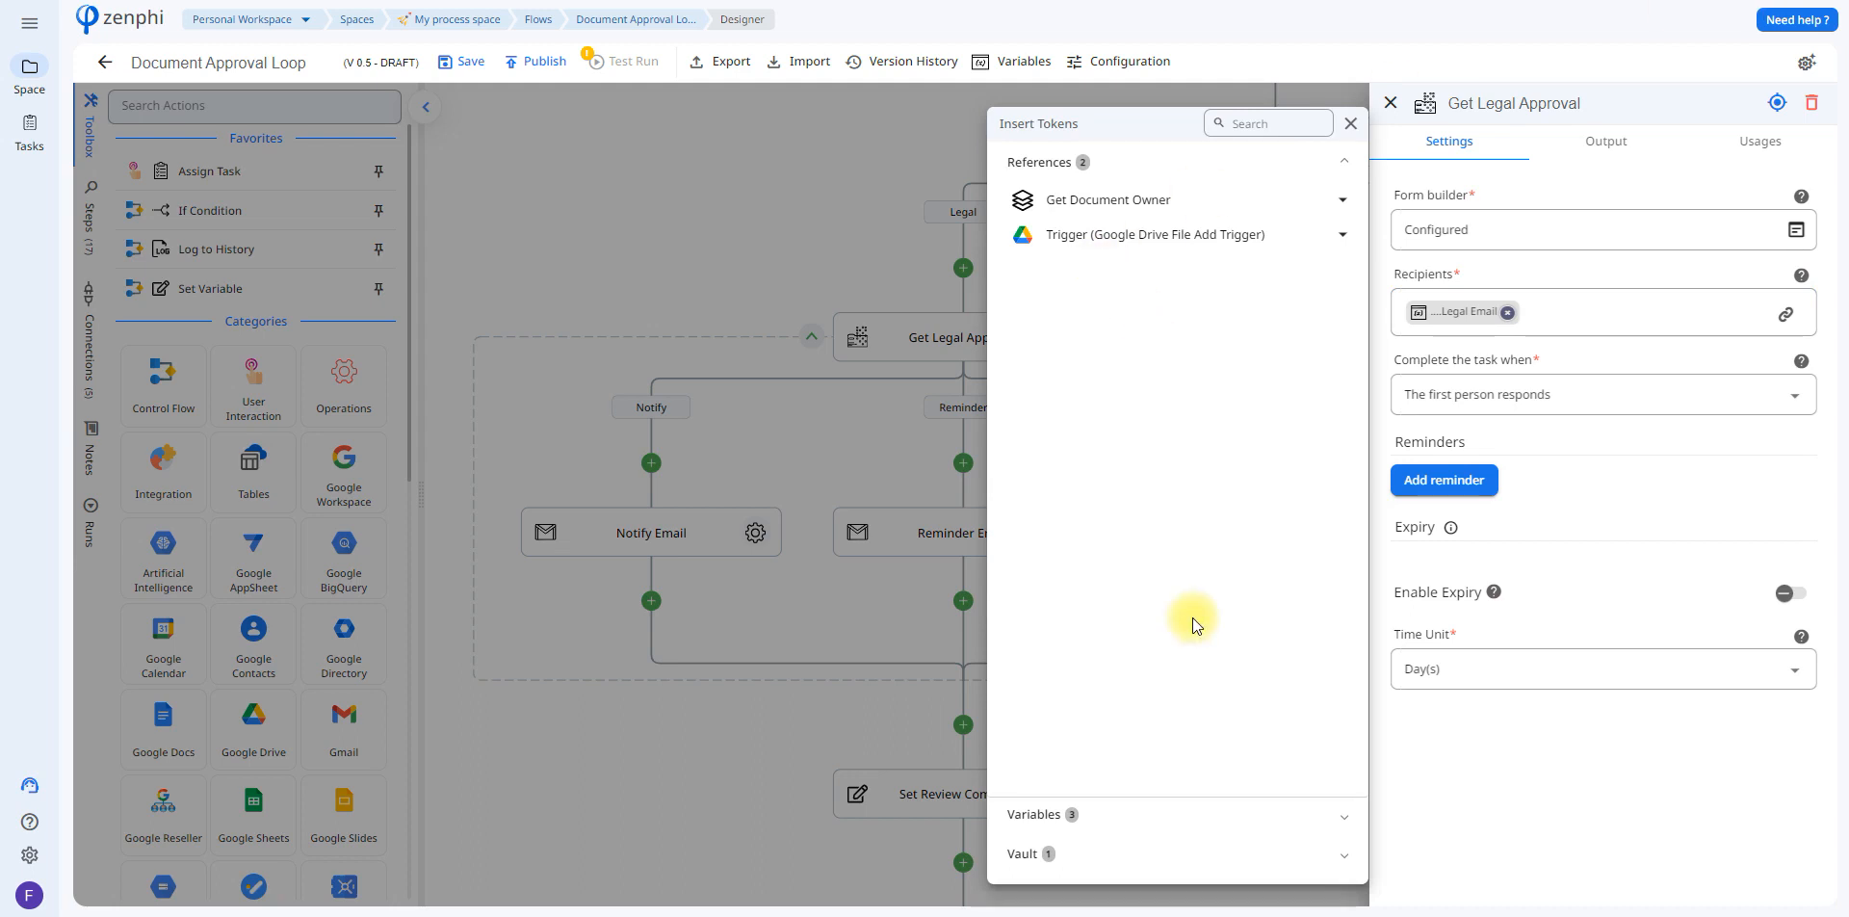
{"action": "left_click", "coordinate": [1093, 819]}
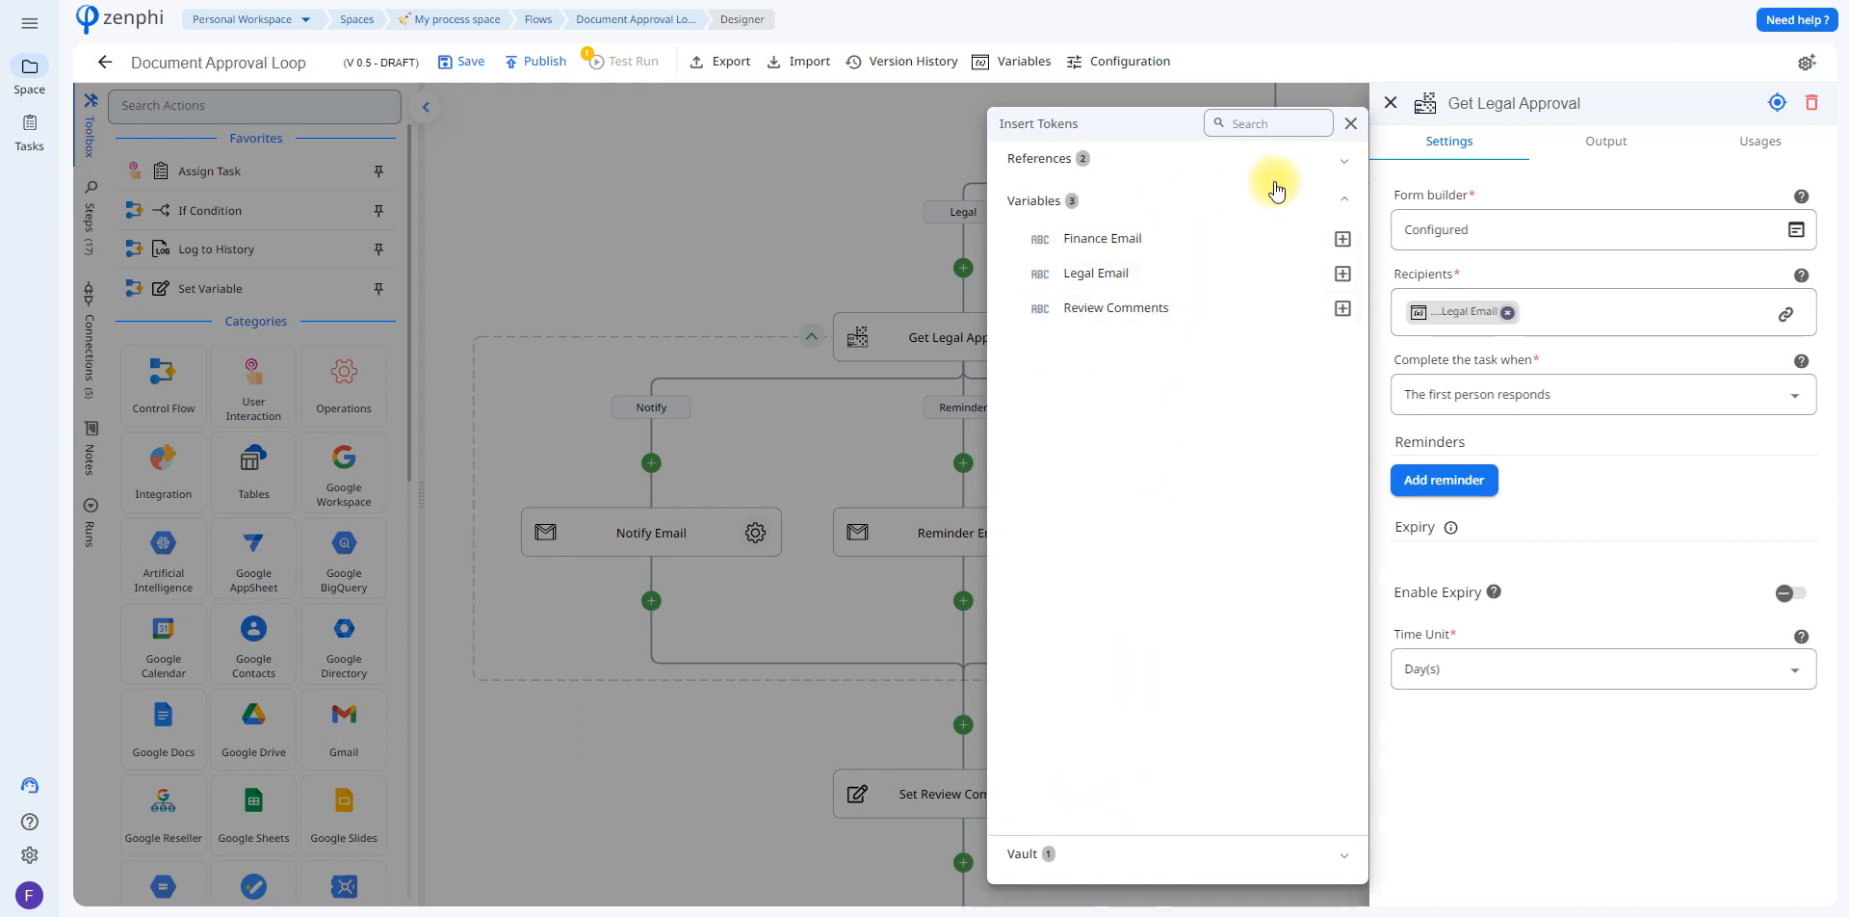
{"action": "left_click", "coordinate": [1784, 315]}
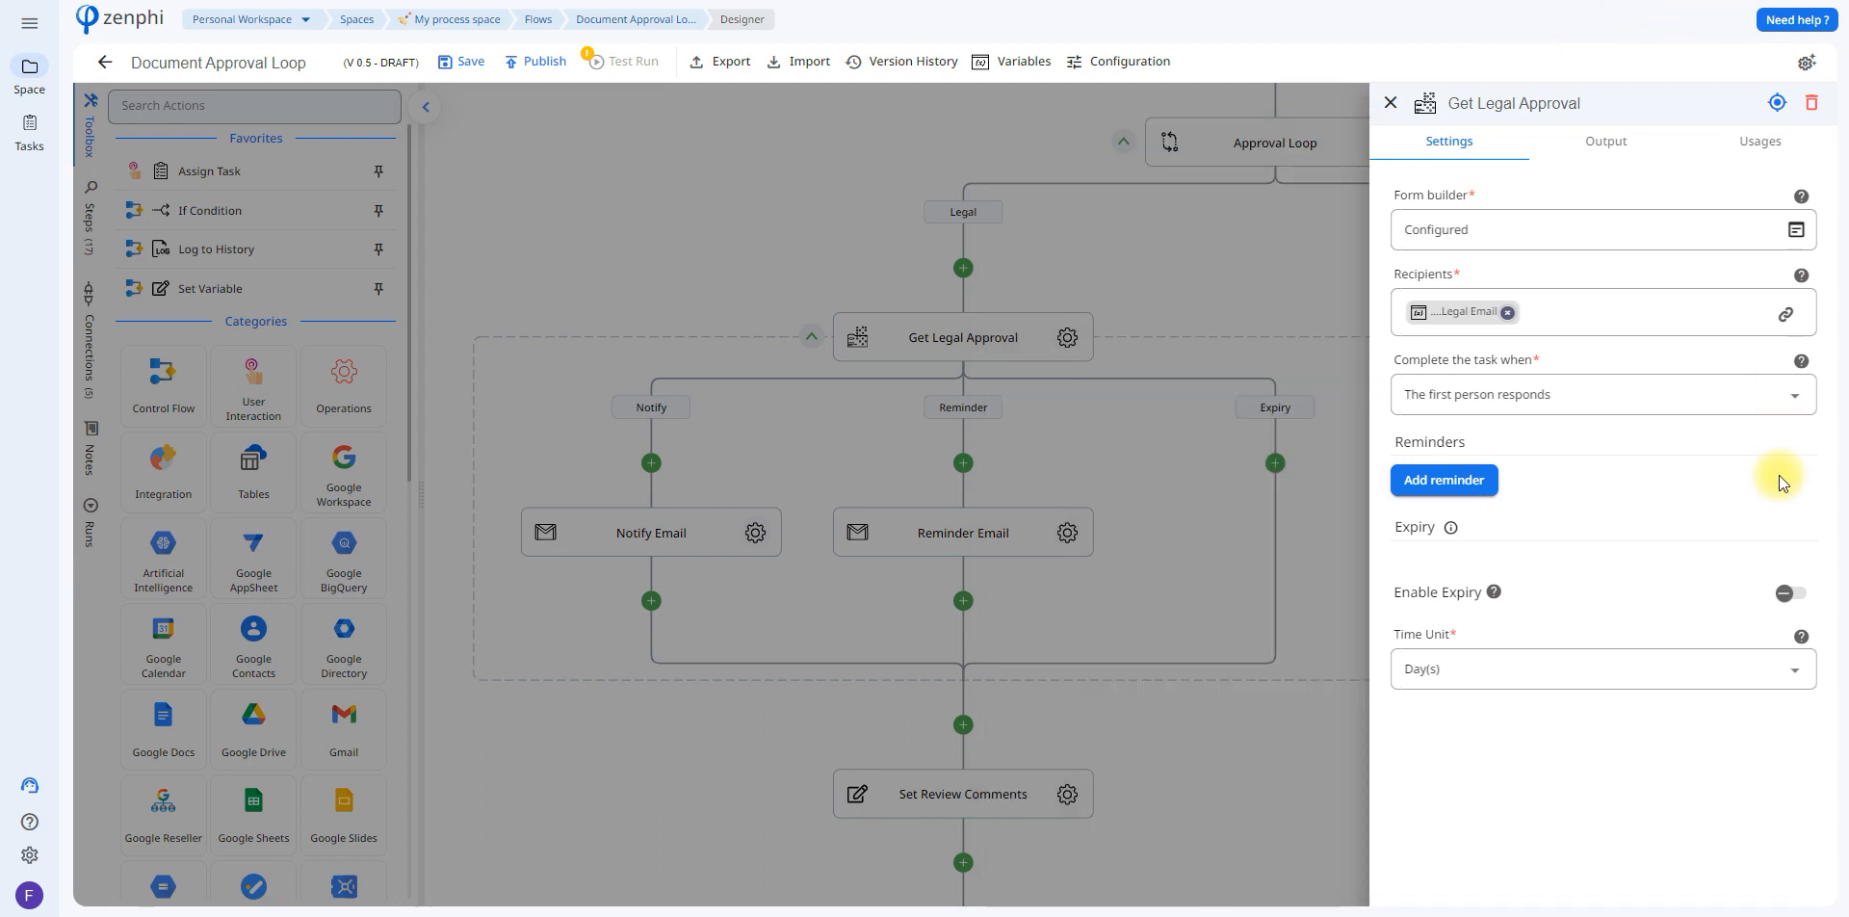
{"action": "left_click", "coordinate": [1650, 396]}
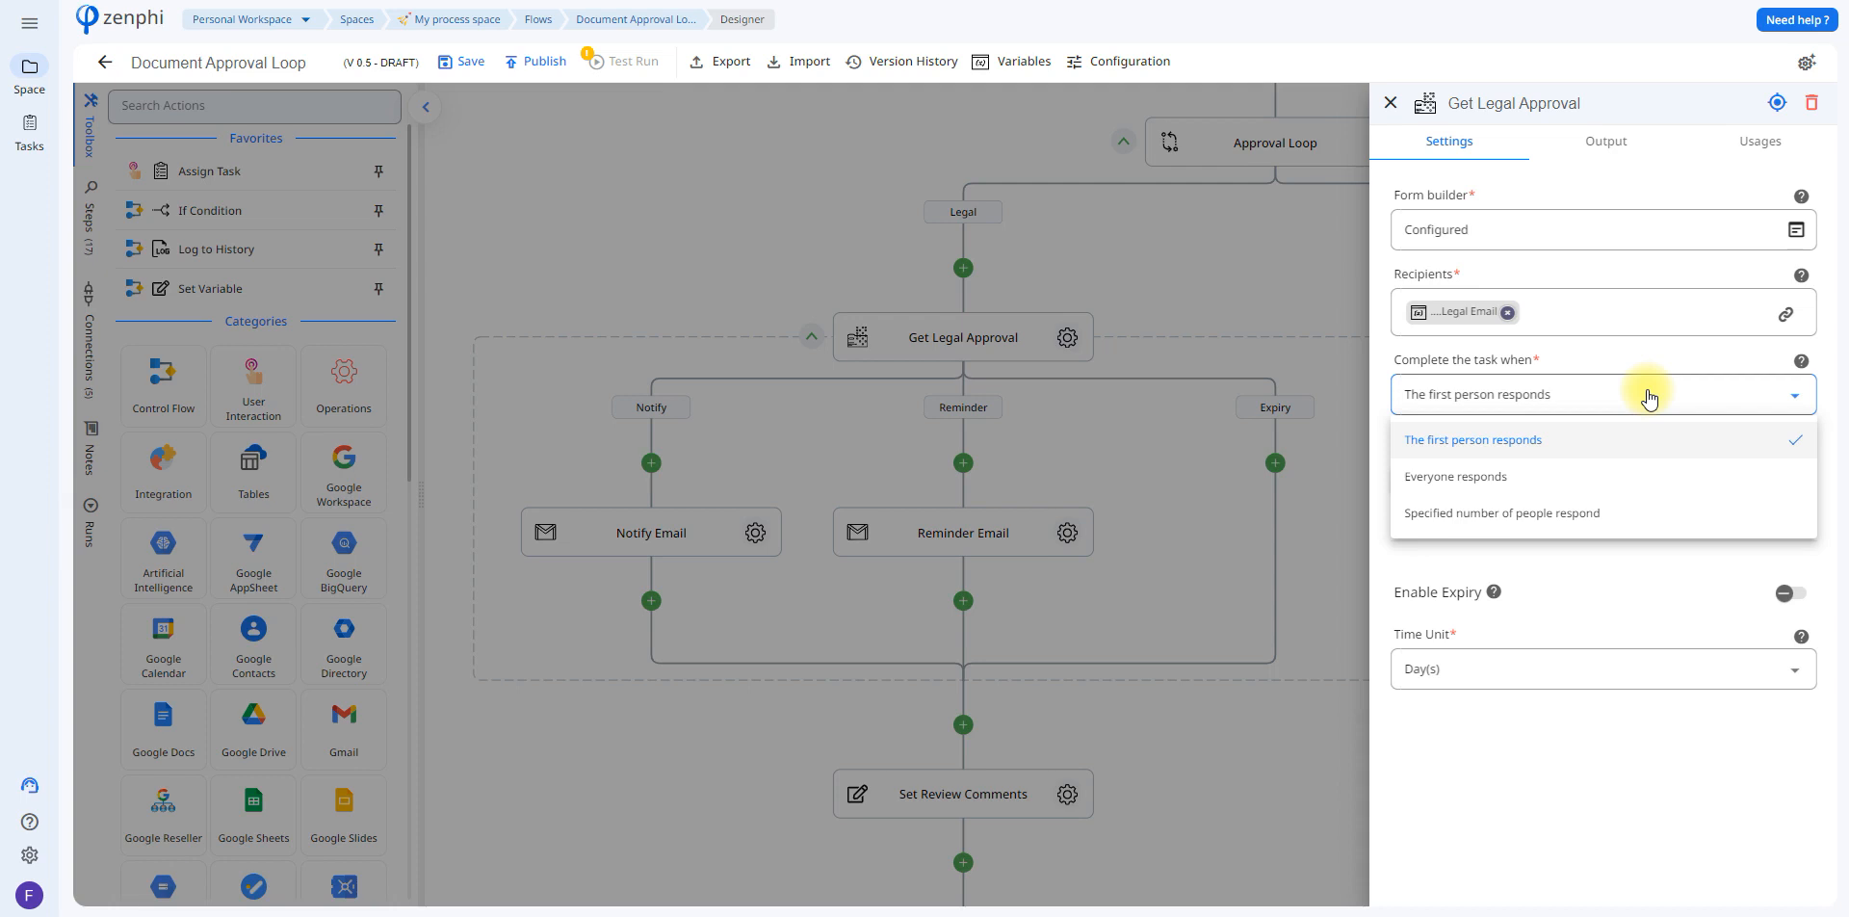
{"action": "left_click", "coordinate": [1649, 397]}
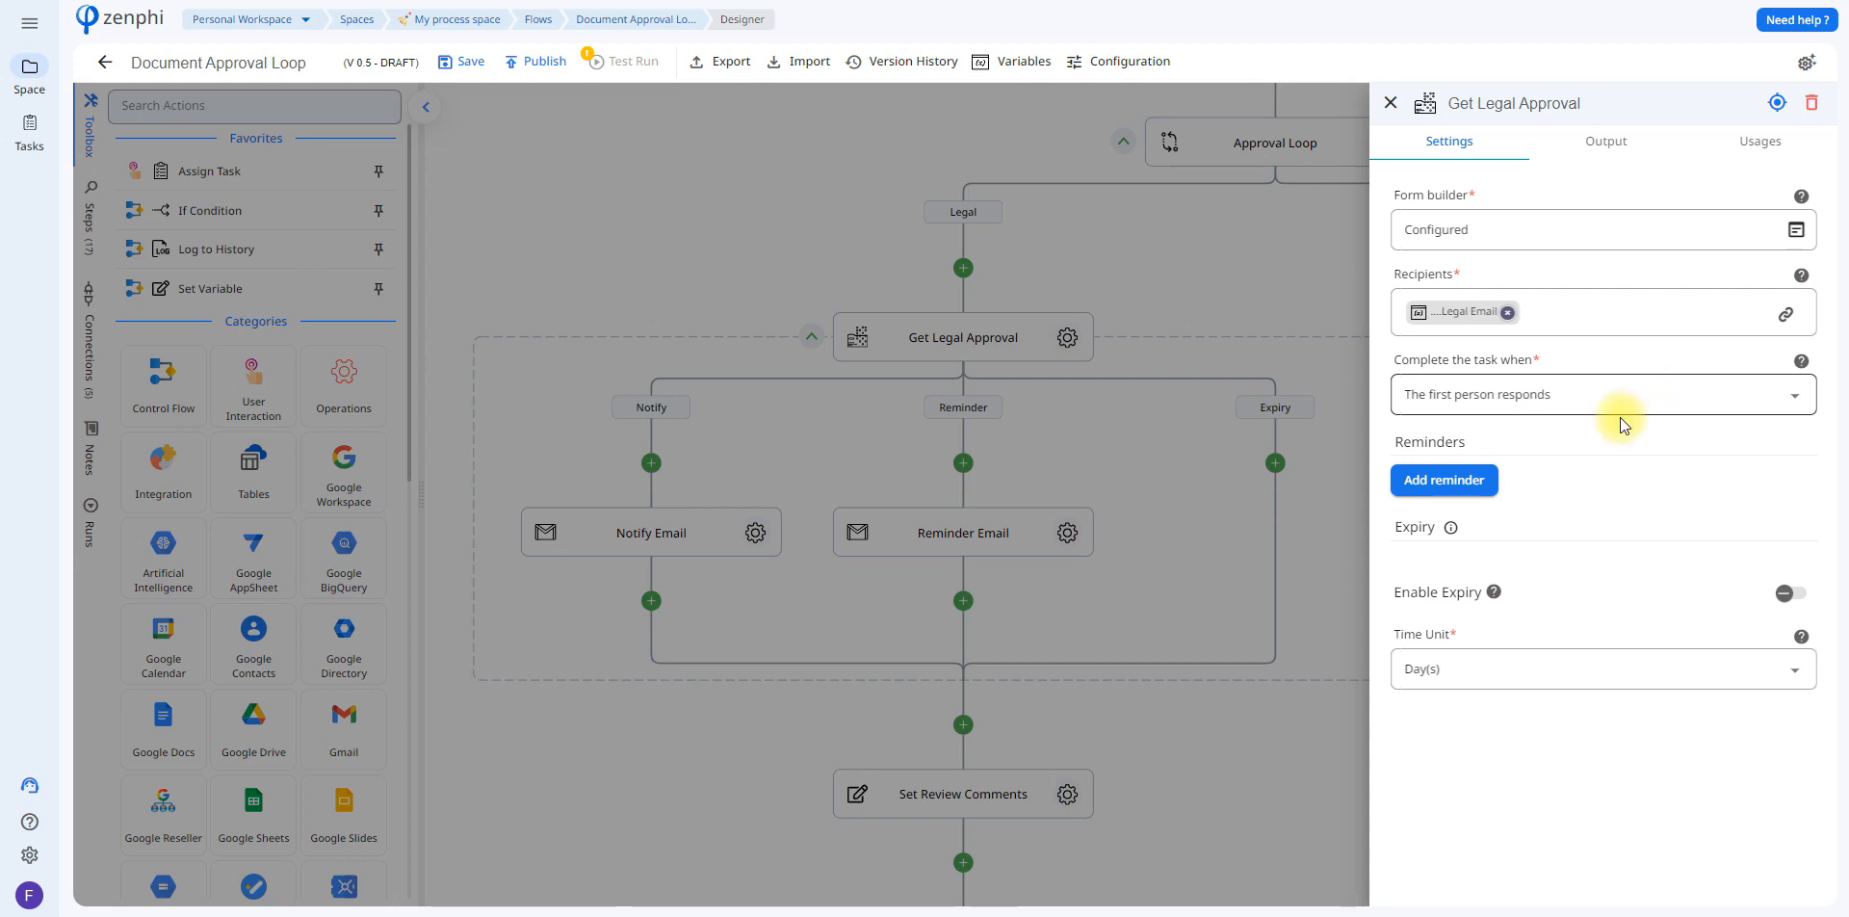
Step: Try adding two one-day reminders to Get Legal Approval and remove both again
{"action": "left_click", "coordinate": [1464, 480]}
{"action": "left_click", "coordinate": [1469, 535]}
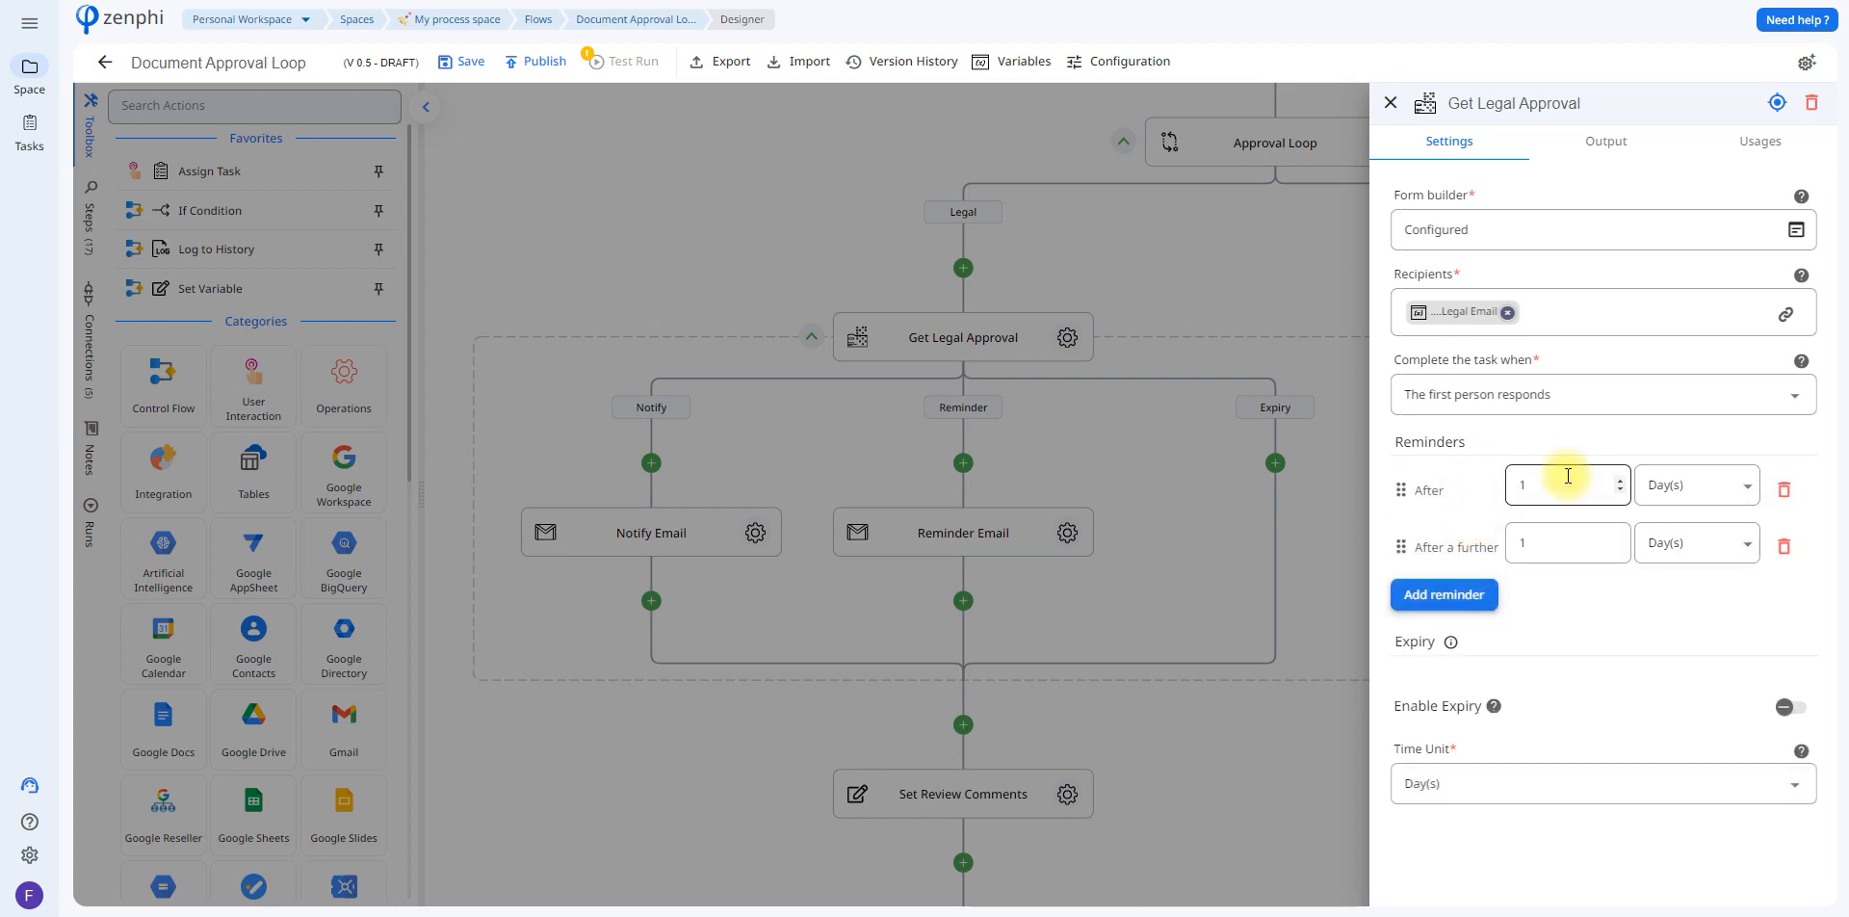
{"action": "left_click", "coordinate": [1781, 487]}
{"action": "left_click", "coordinate": [1778, 487]}
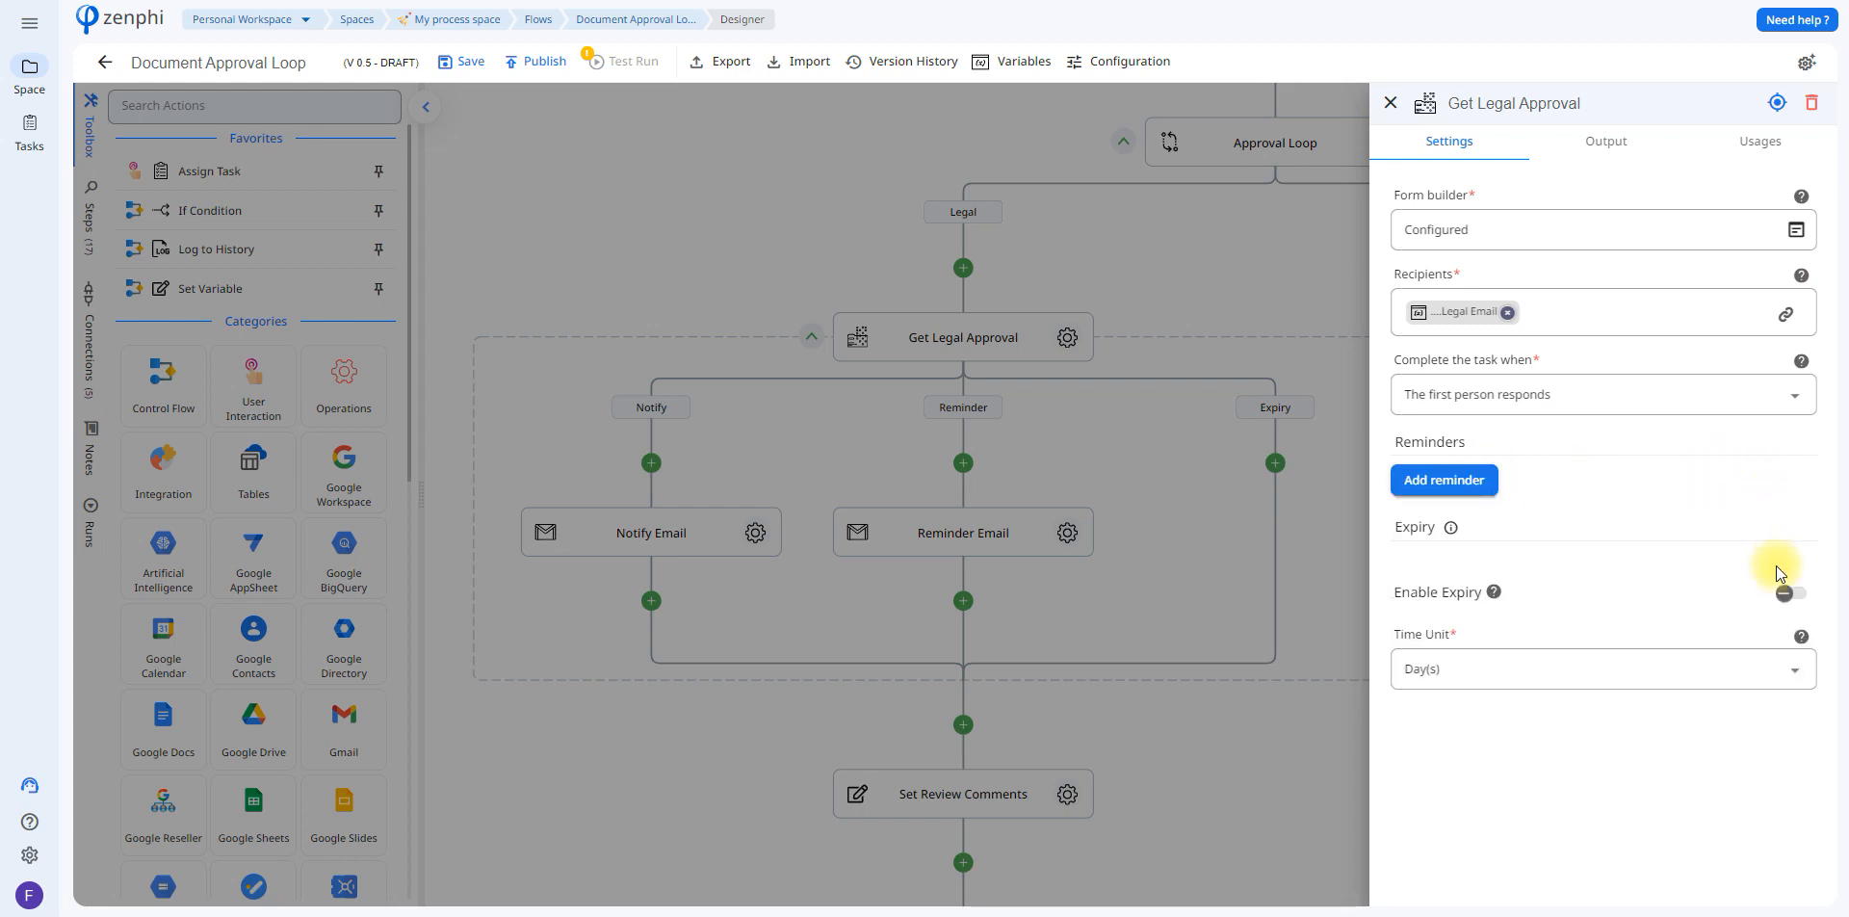
Step: Enable expiry for the Get Legal Approval task after 1 day and close its settings
{"action": "left_click", "coordinate": [1797, 597]}
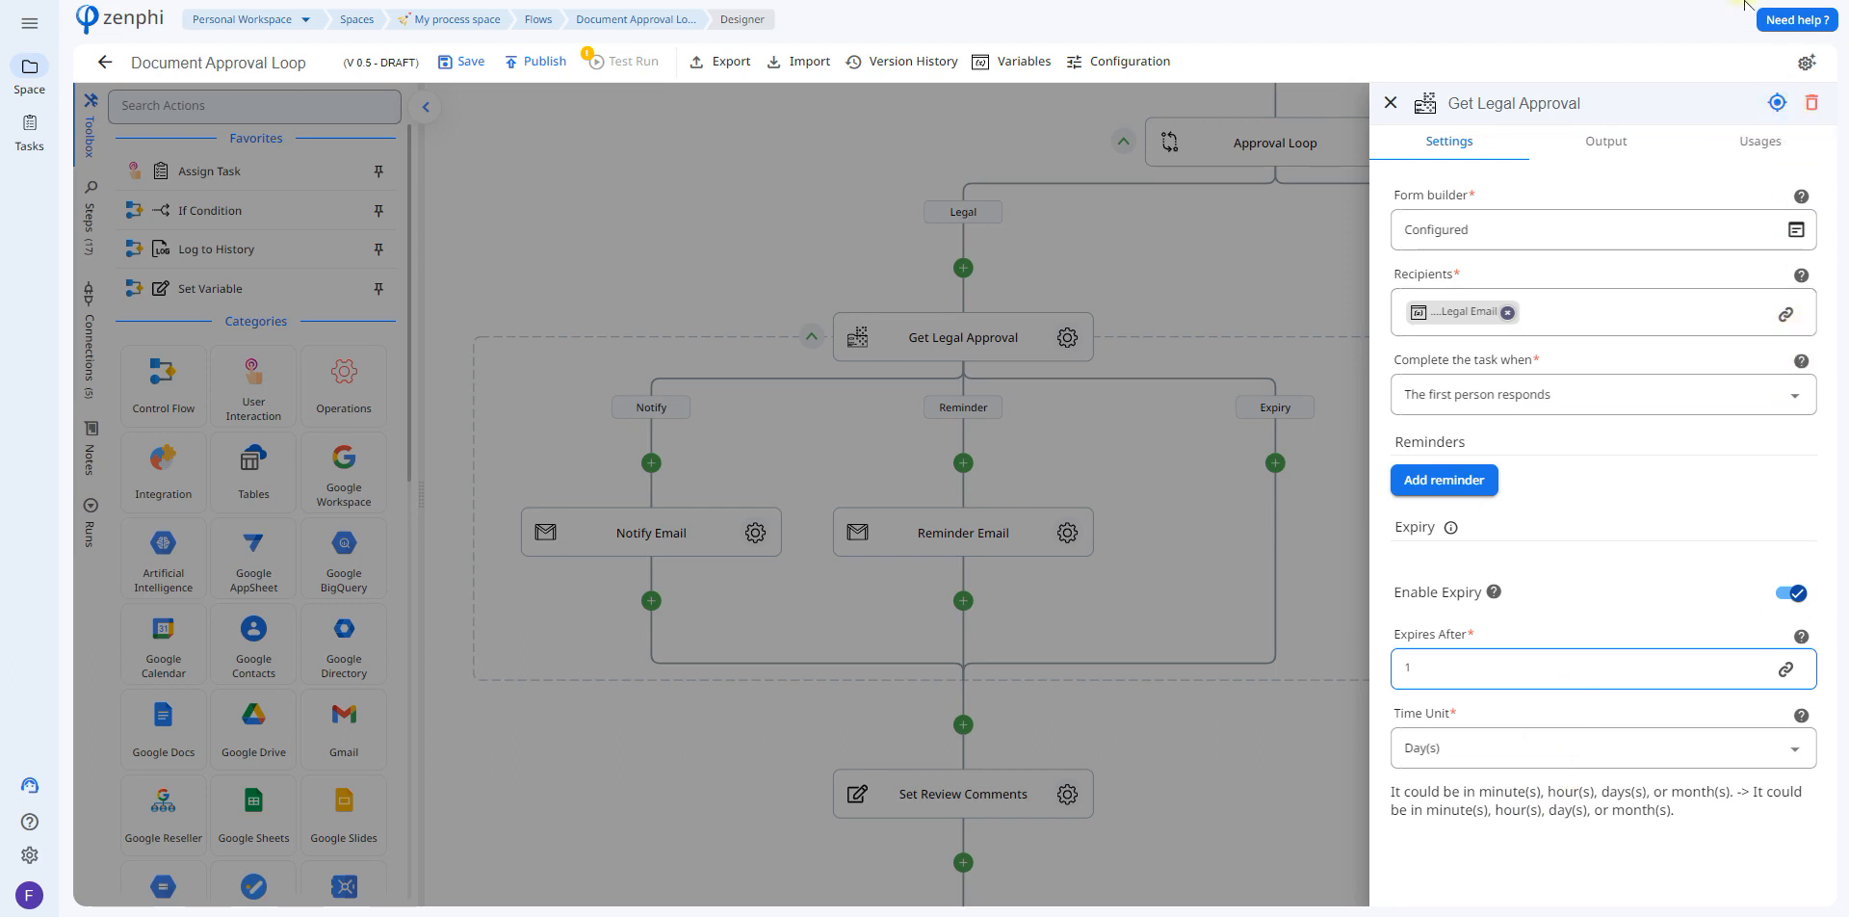
{"action": "left_click", "coordinate": [897, 429]}
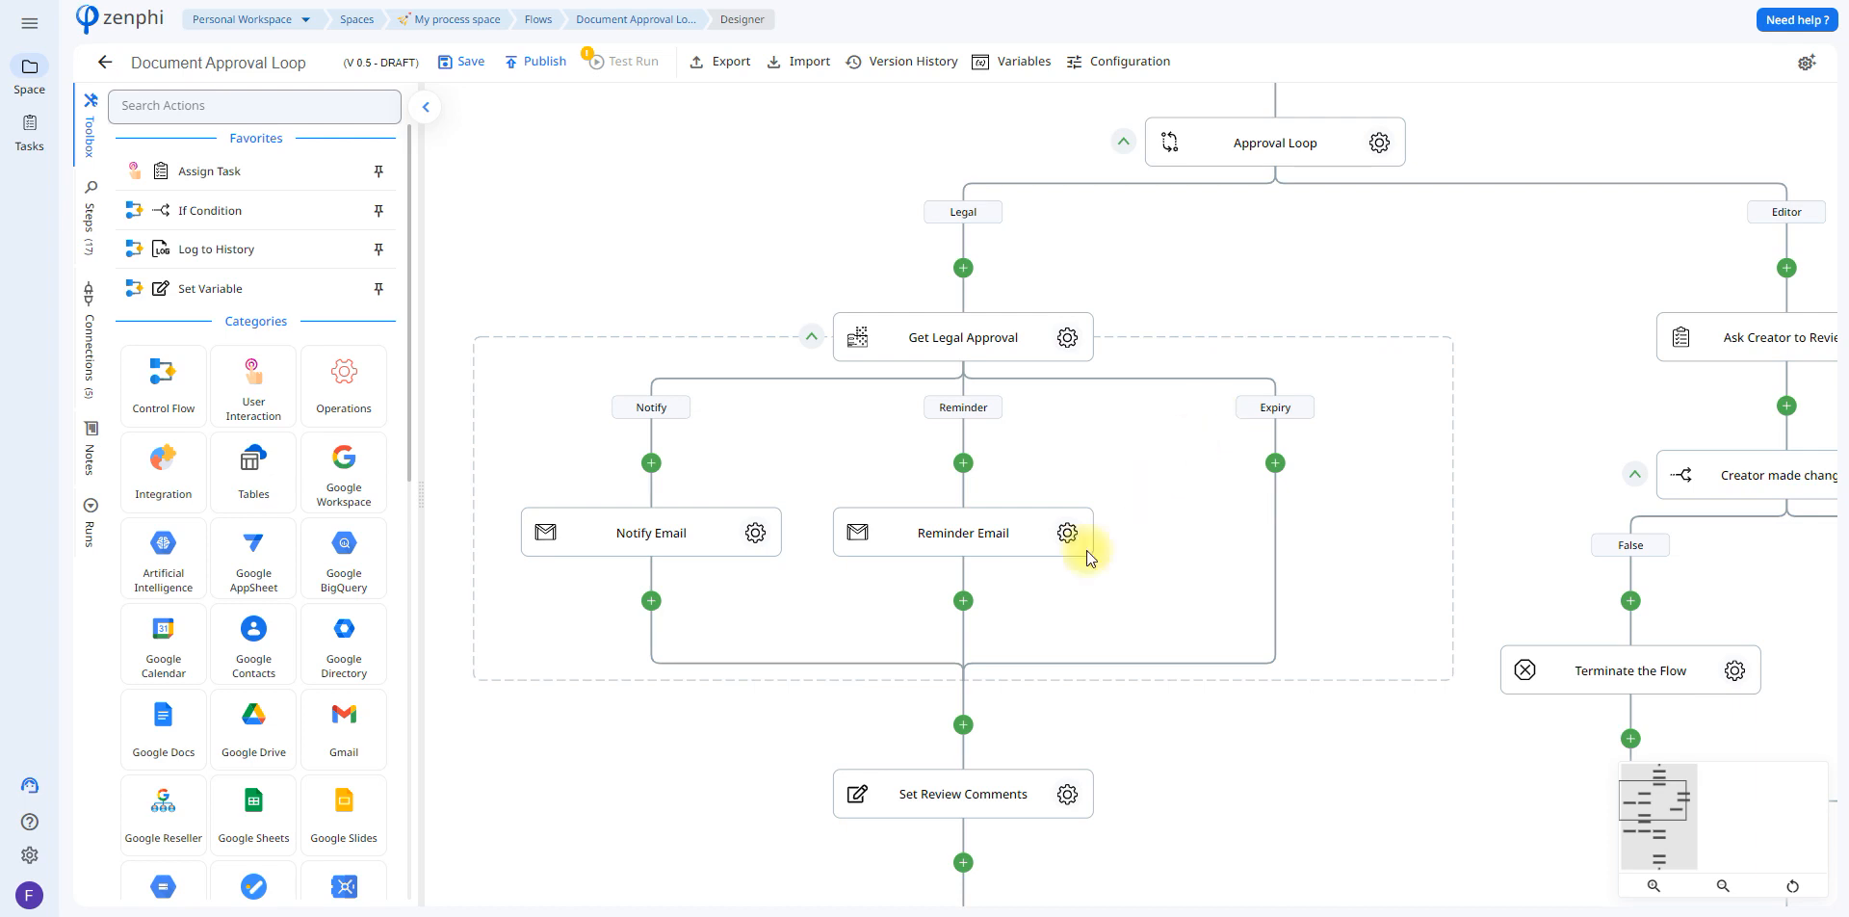
Step: Inspect the Notify Email step's connection and recipient, and look through the Get Legal Approval tokens available for the recipient
{"action": "left_click", "coordinate": [756, 535]}
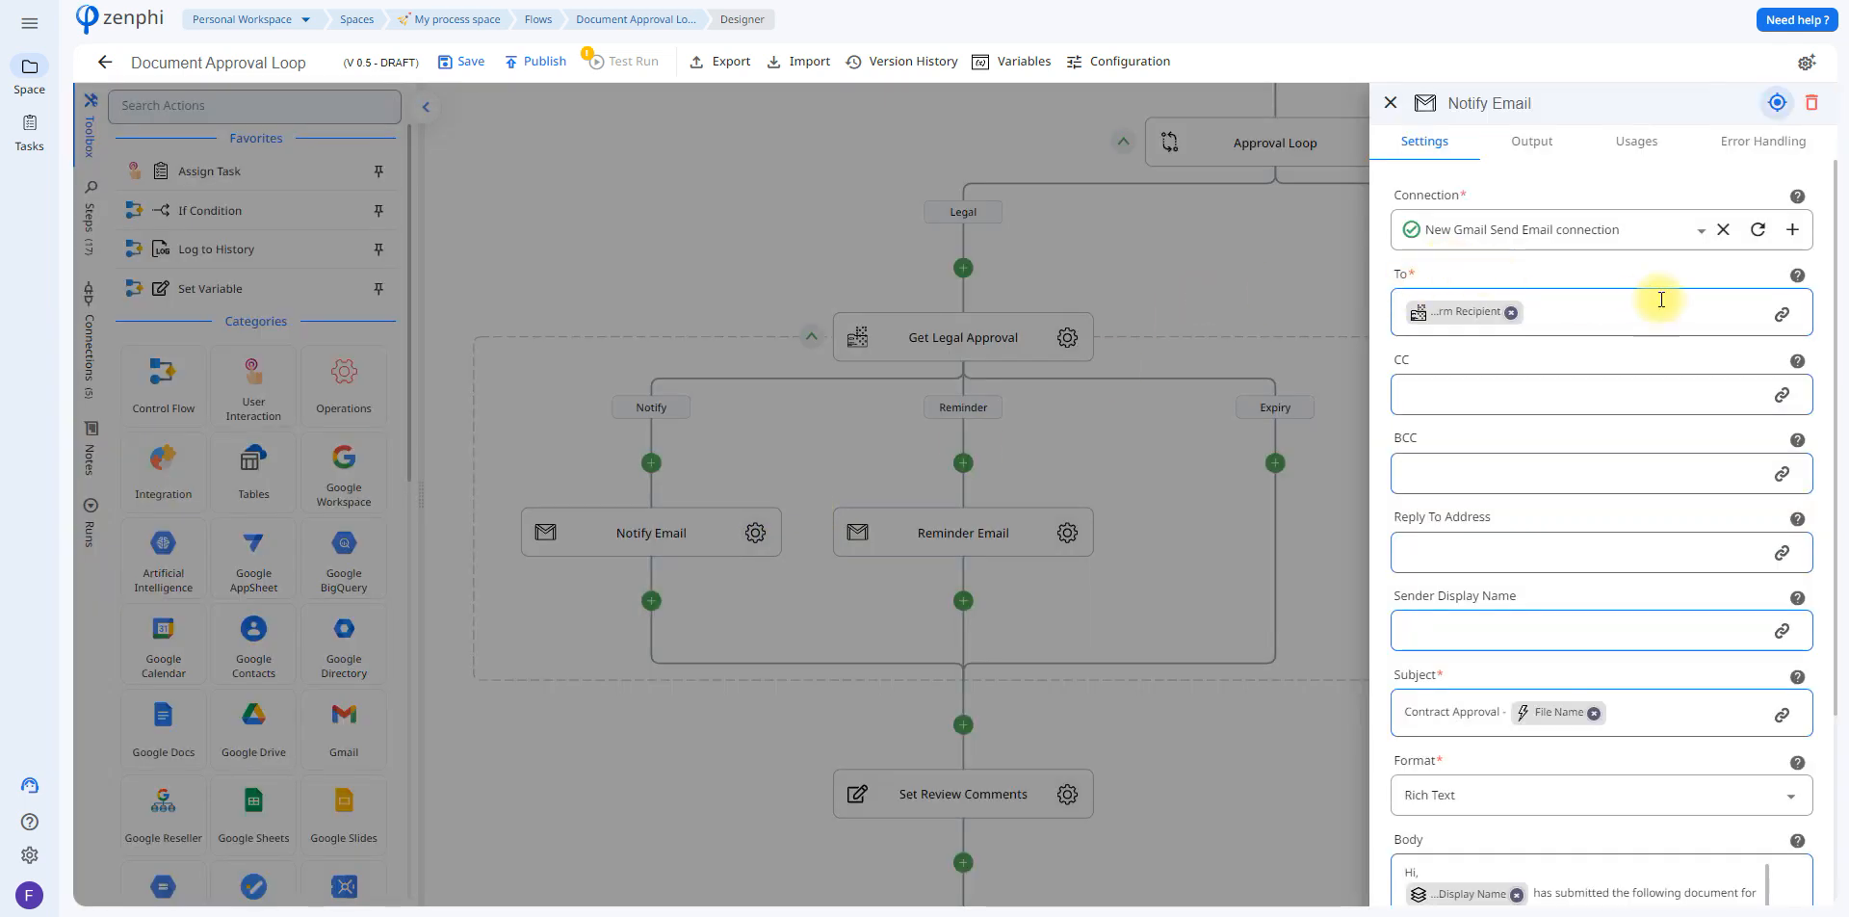
{"action": "mouse_move", "coordinate": [1805, 248]}
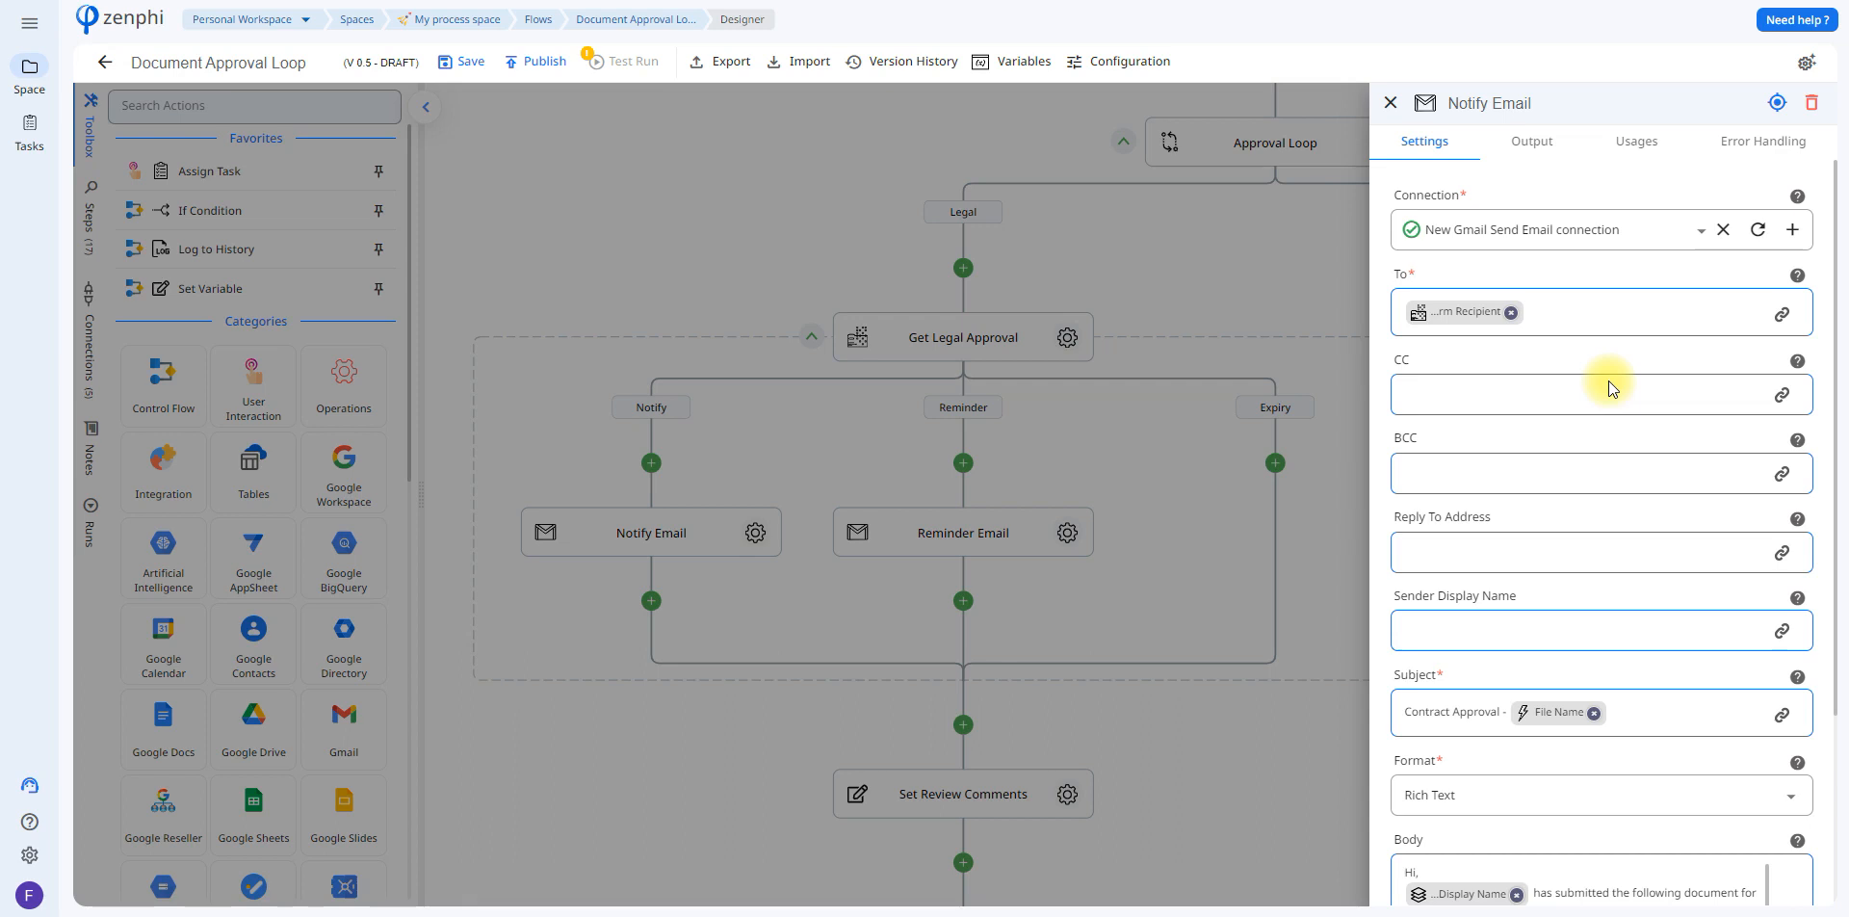
{"action": "mouse_move", "coordinate": [1455, 318]}
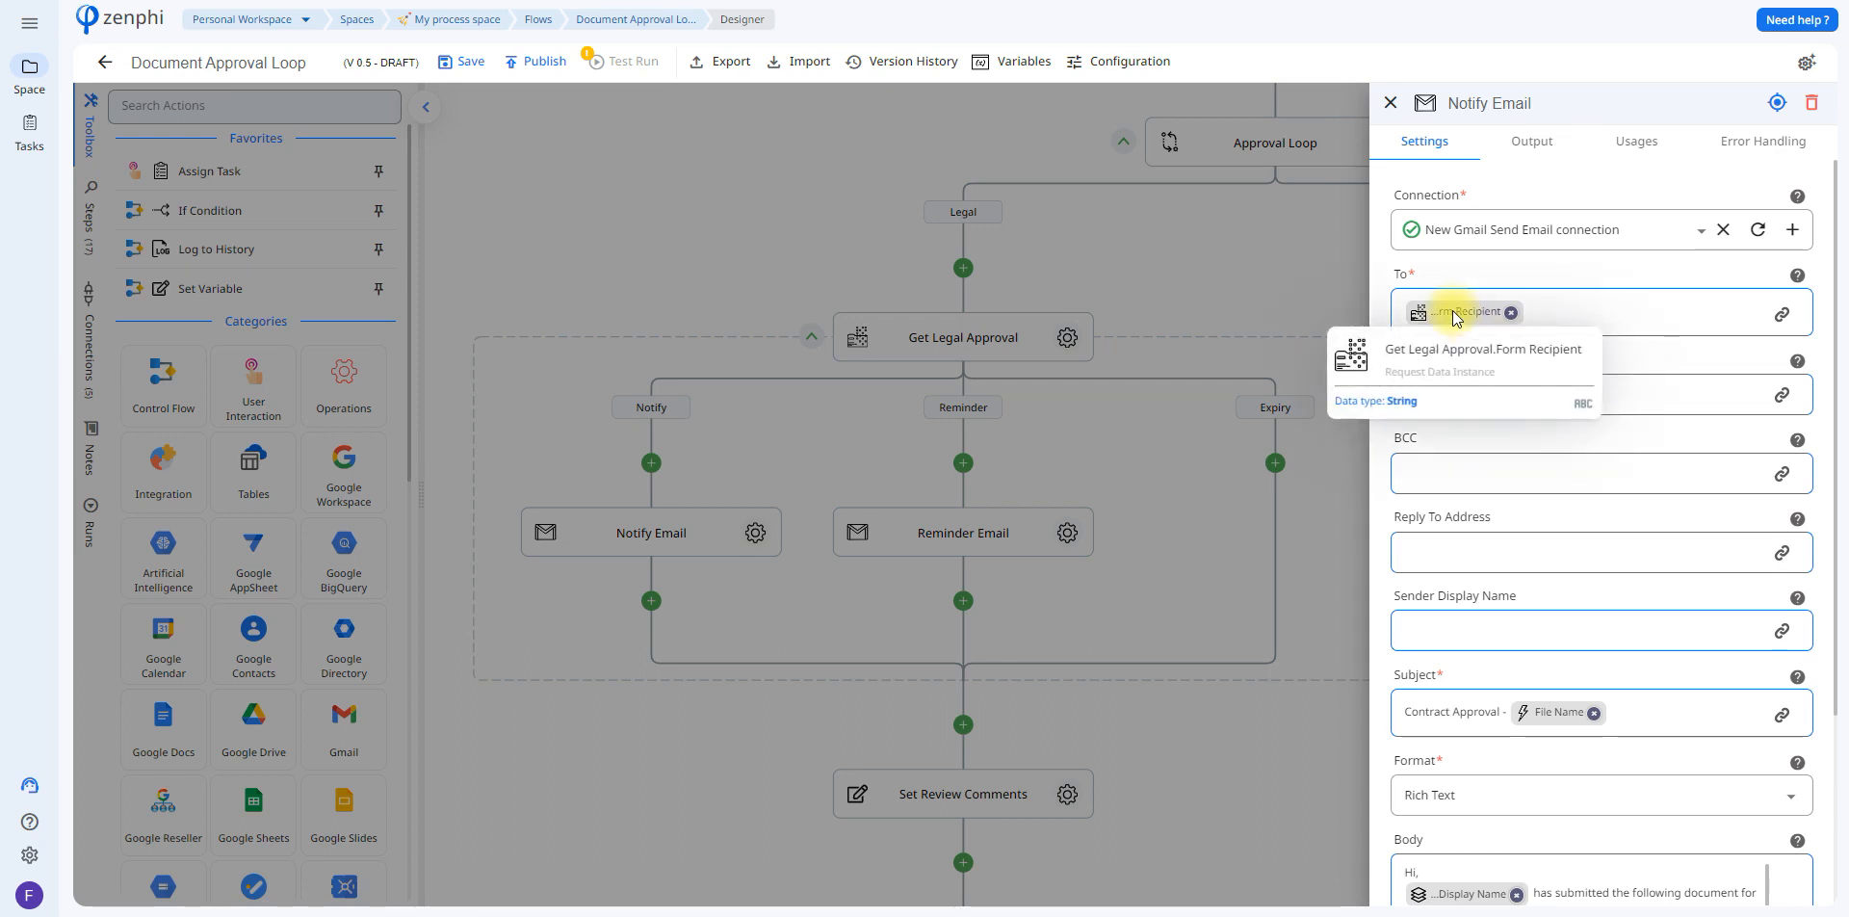
{"action": "left_click", "coordinate": [1706, 314]}
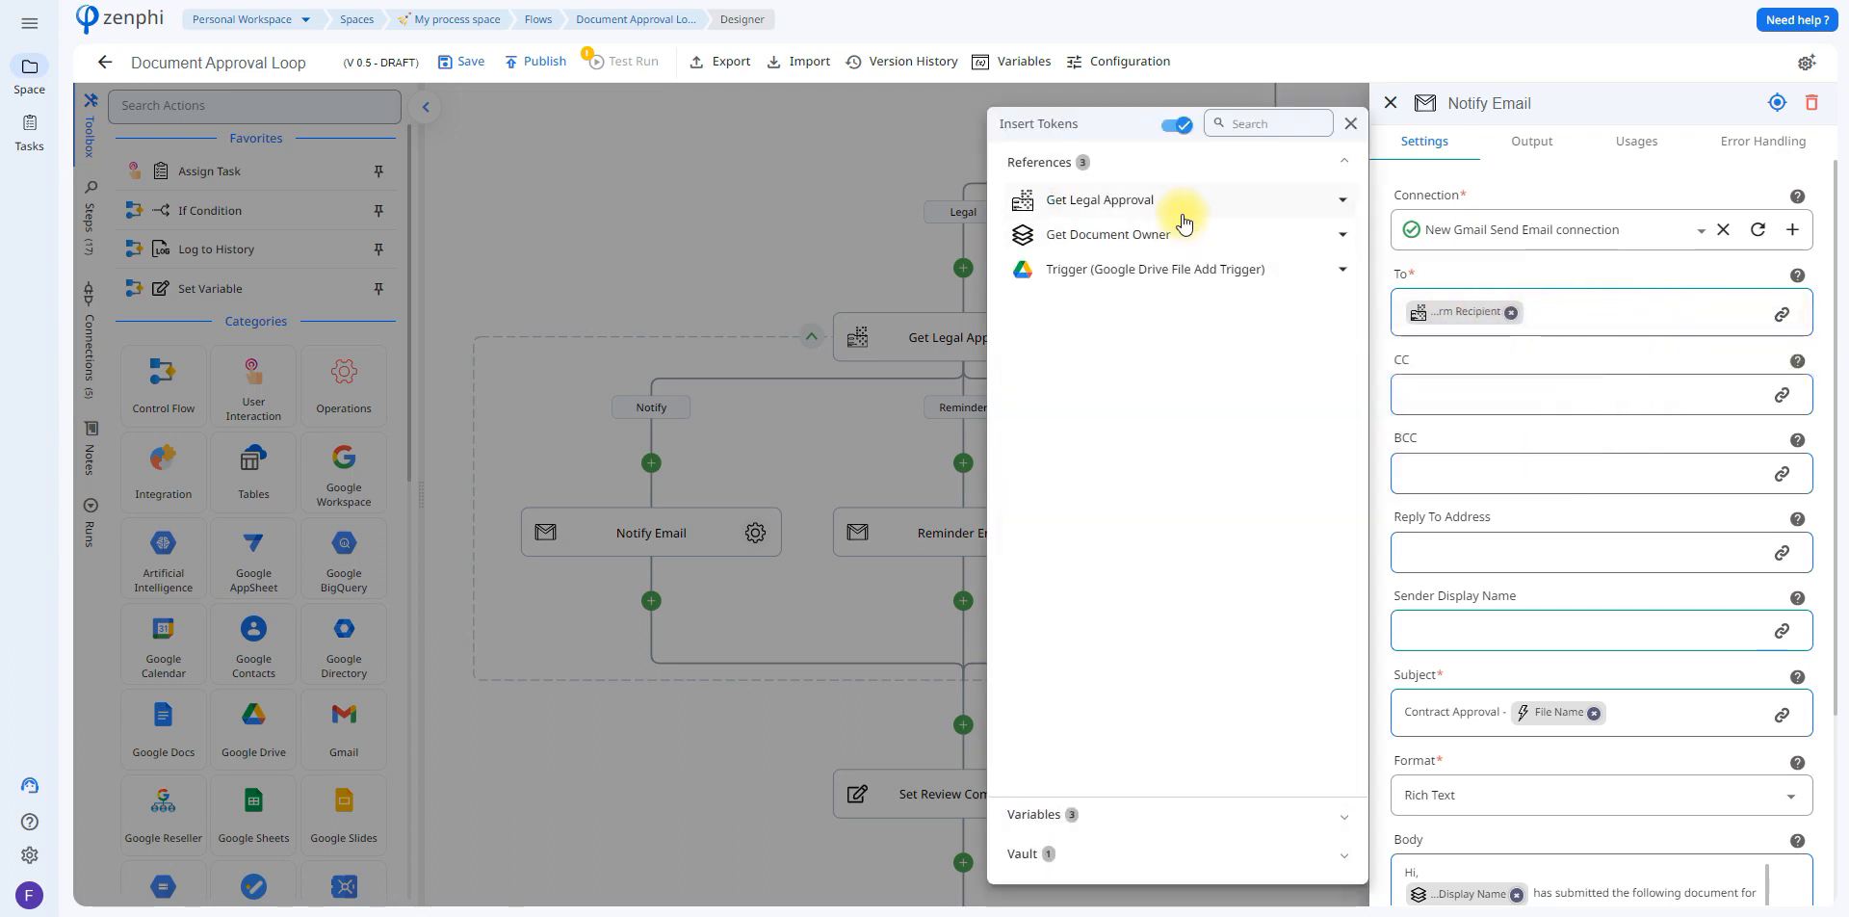
{"action": "left_click", "coordinate": [1186, 213]}
{"action": "left_click_drag", "start_coordinate": [1085, 346], "coordinate": [1234, 350]}
{"action": "left_click", "coordinate": [1233, 351]}
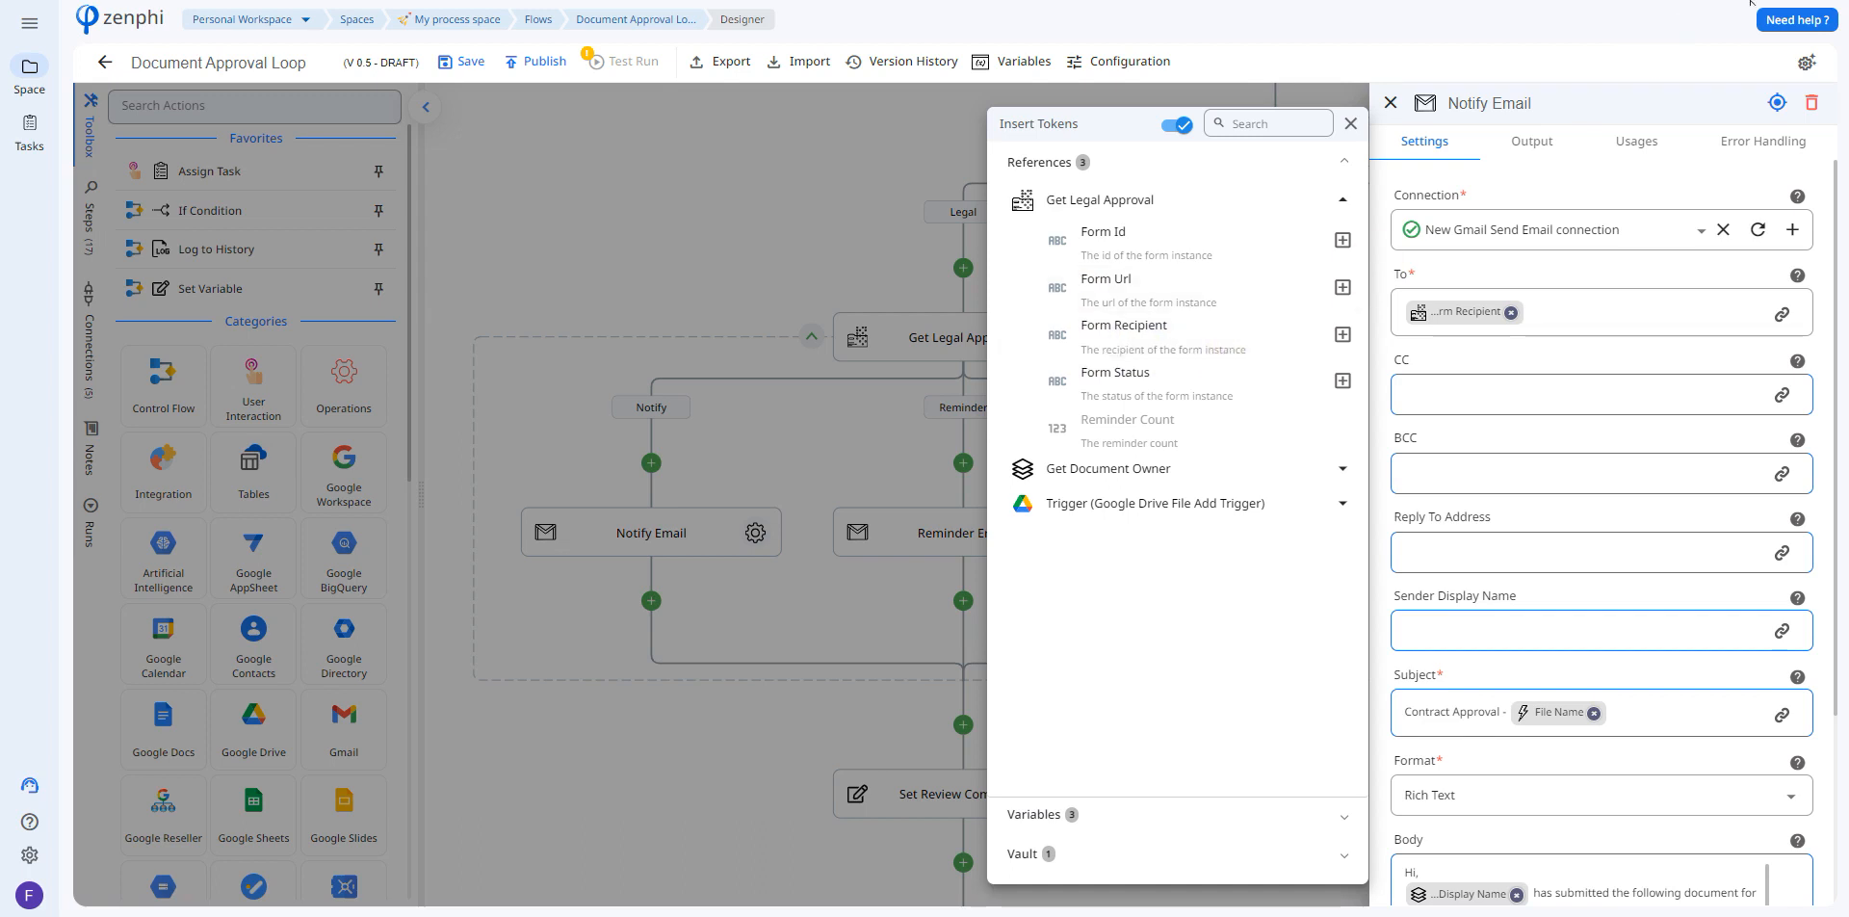
Step: Examine the subject and body of the Notify Email, including the document and form link tokens
{"action": "left_click", "coordinate": [1750, 522]}
{"action": "scroll", "coordinate": [1750, 522], "scroll_direction": "down", "scroll_amount": 3}
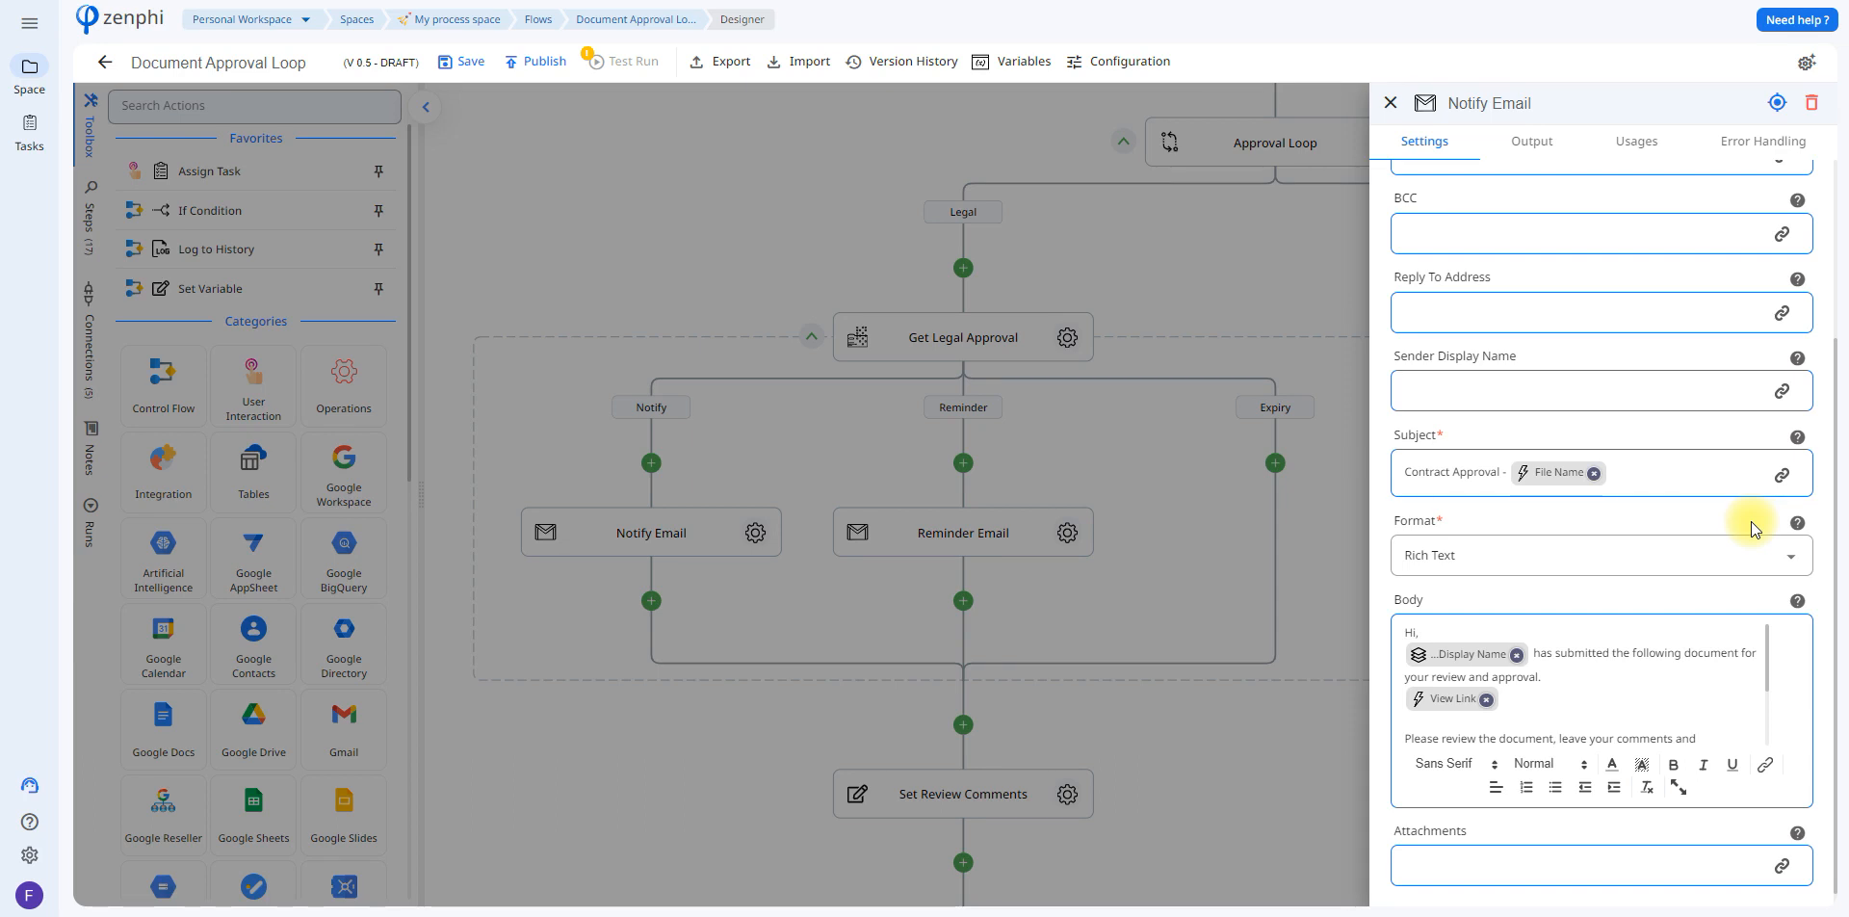
{"action": "mouse_move", "coordinate": [1572, 476]}
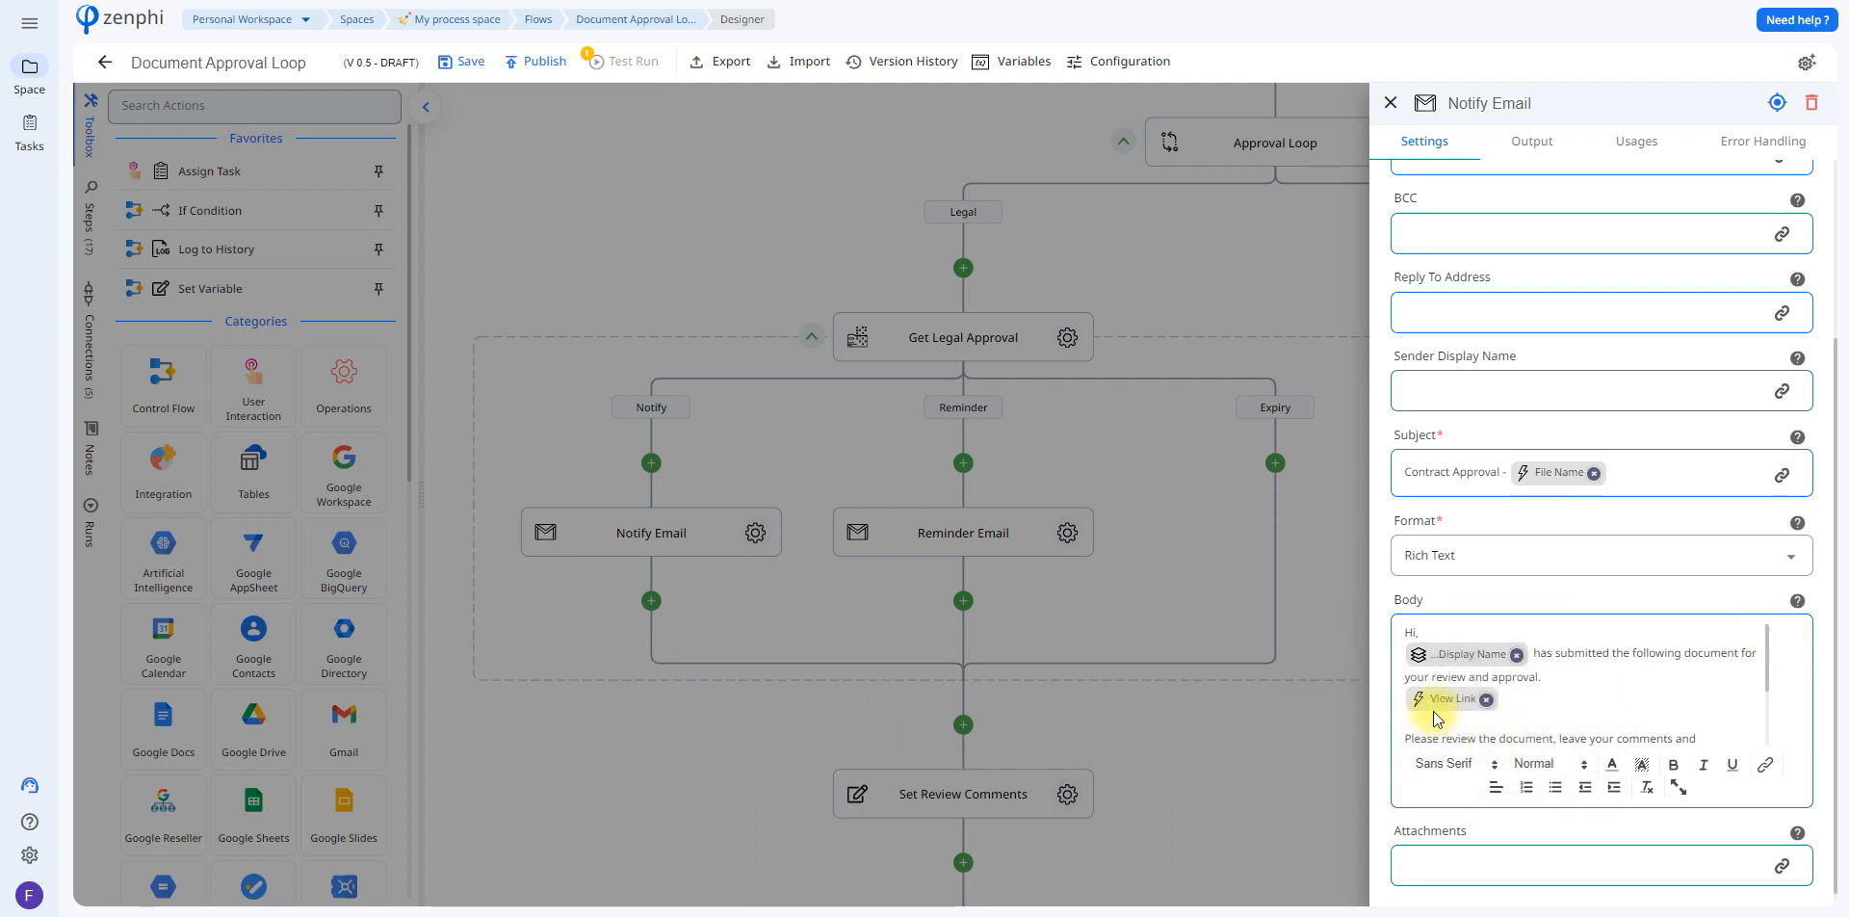
{"action": "mouse_move", "coordinate": [1433, 710]}
{"action": "left_click", "coordinate": [1766, 767]}
{"action": "left_click", "coordinate": [1050, 228]}
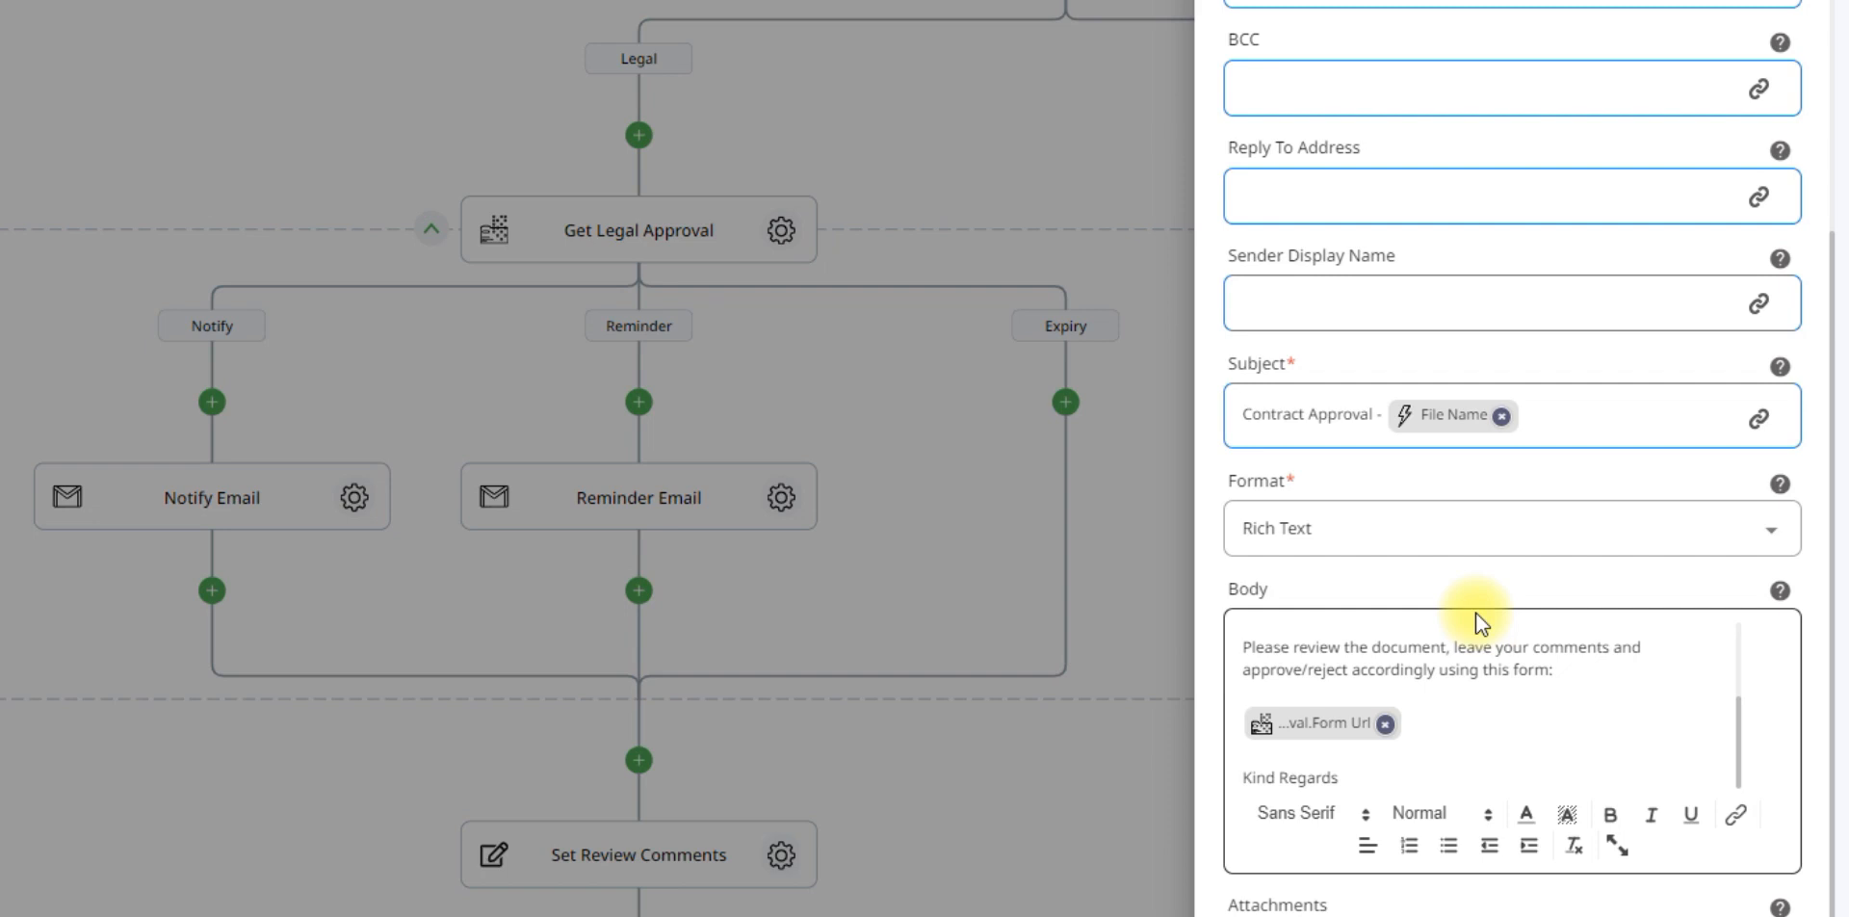
Step: Look through the Get Legal Approval tokens available for the Notify Email body
{"action": "left_click", "coordinate": [1737, 816]}
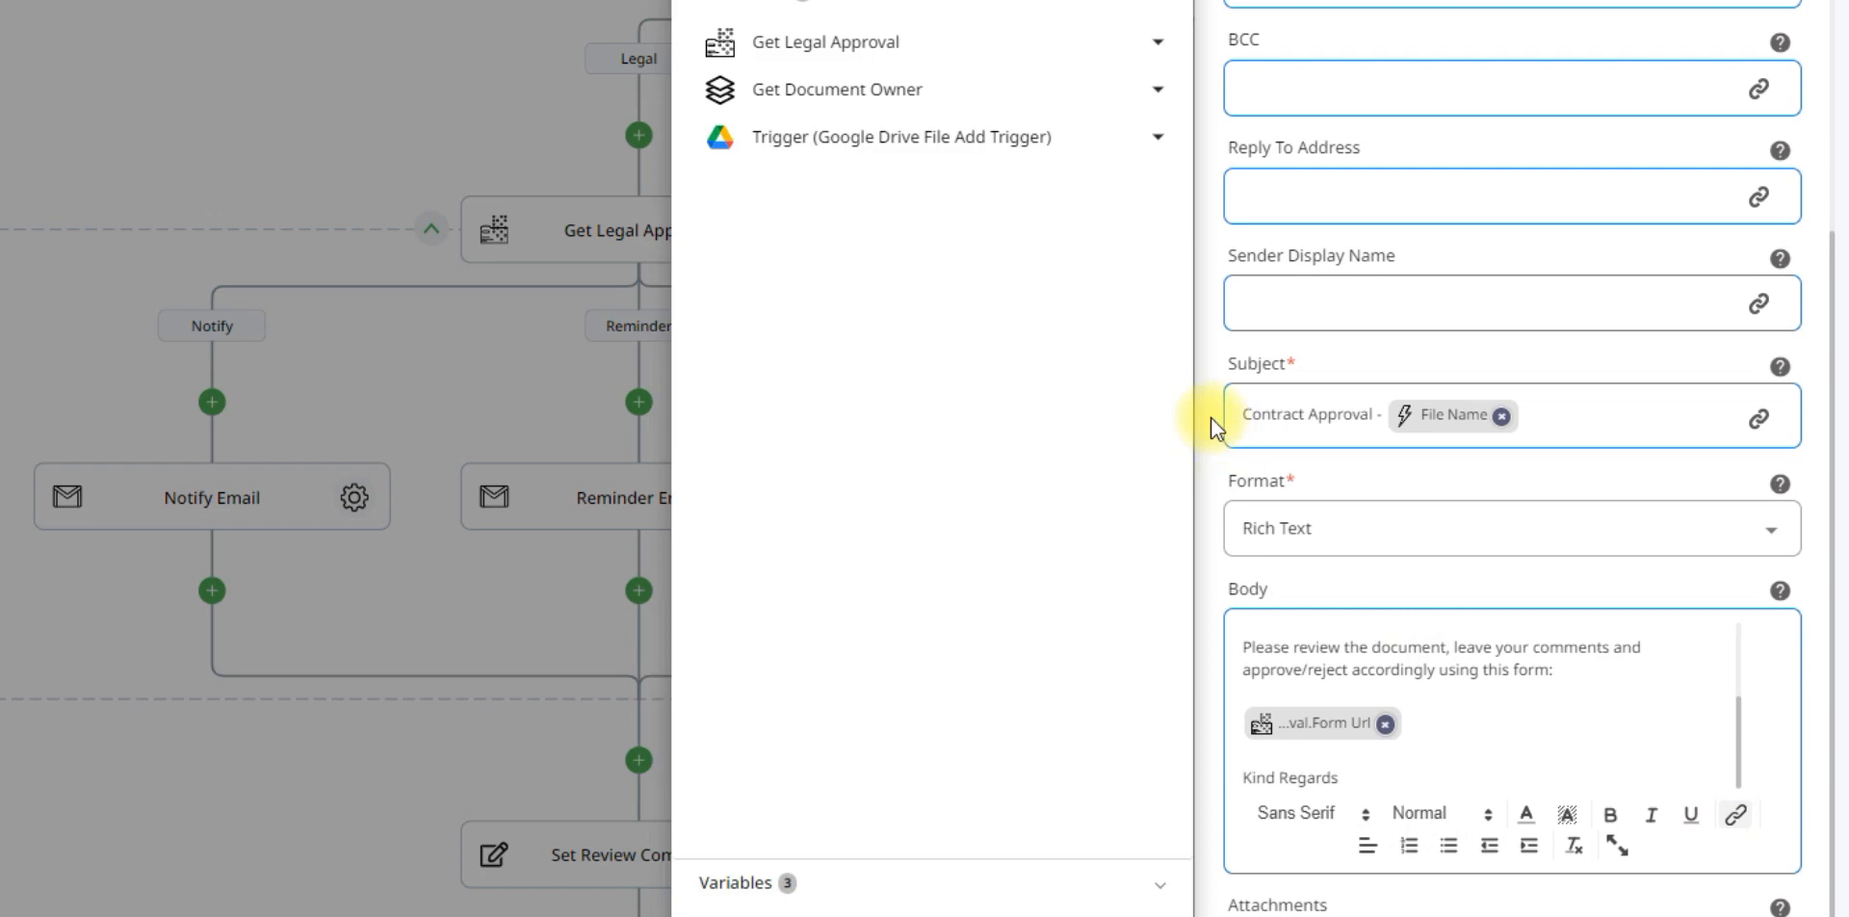
{"action": "left_click", "coordinate": [944, 42]}
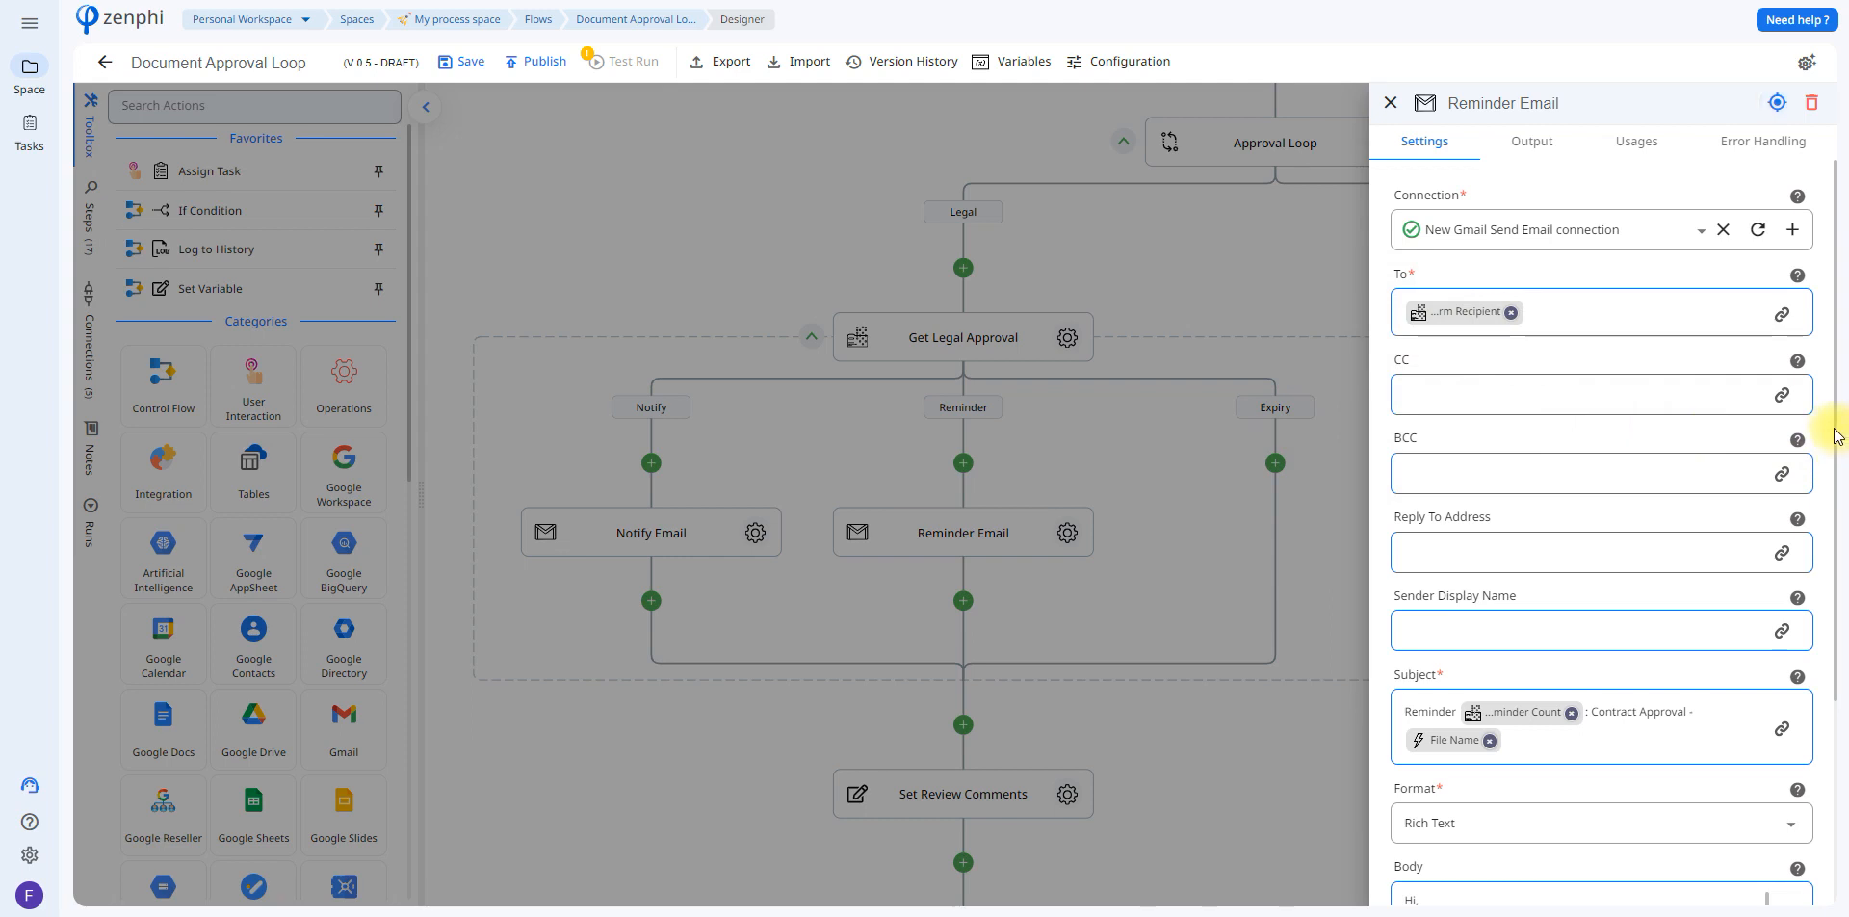
Step: Inspect the Reminder Email's subject, the Get Legal Approval tokens available for it including Reminder Count, and the body text
{"action": "scroll", "coordinate": [1837, 435], "scroll_direction": "down", "scroll_amount": 3}
{"action": "scroll", "coordinate": [1839, 558], "scroll_direction": "down", "scroll_amount": 1}
{"action": "left_click", "coordinate": [1781, 521]}
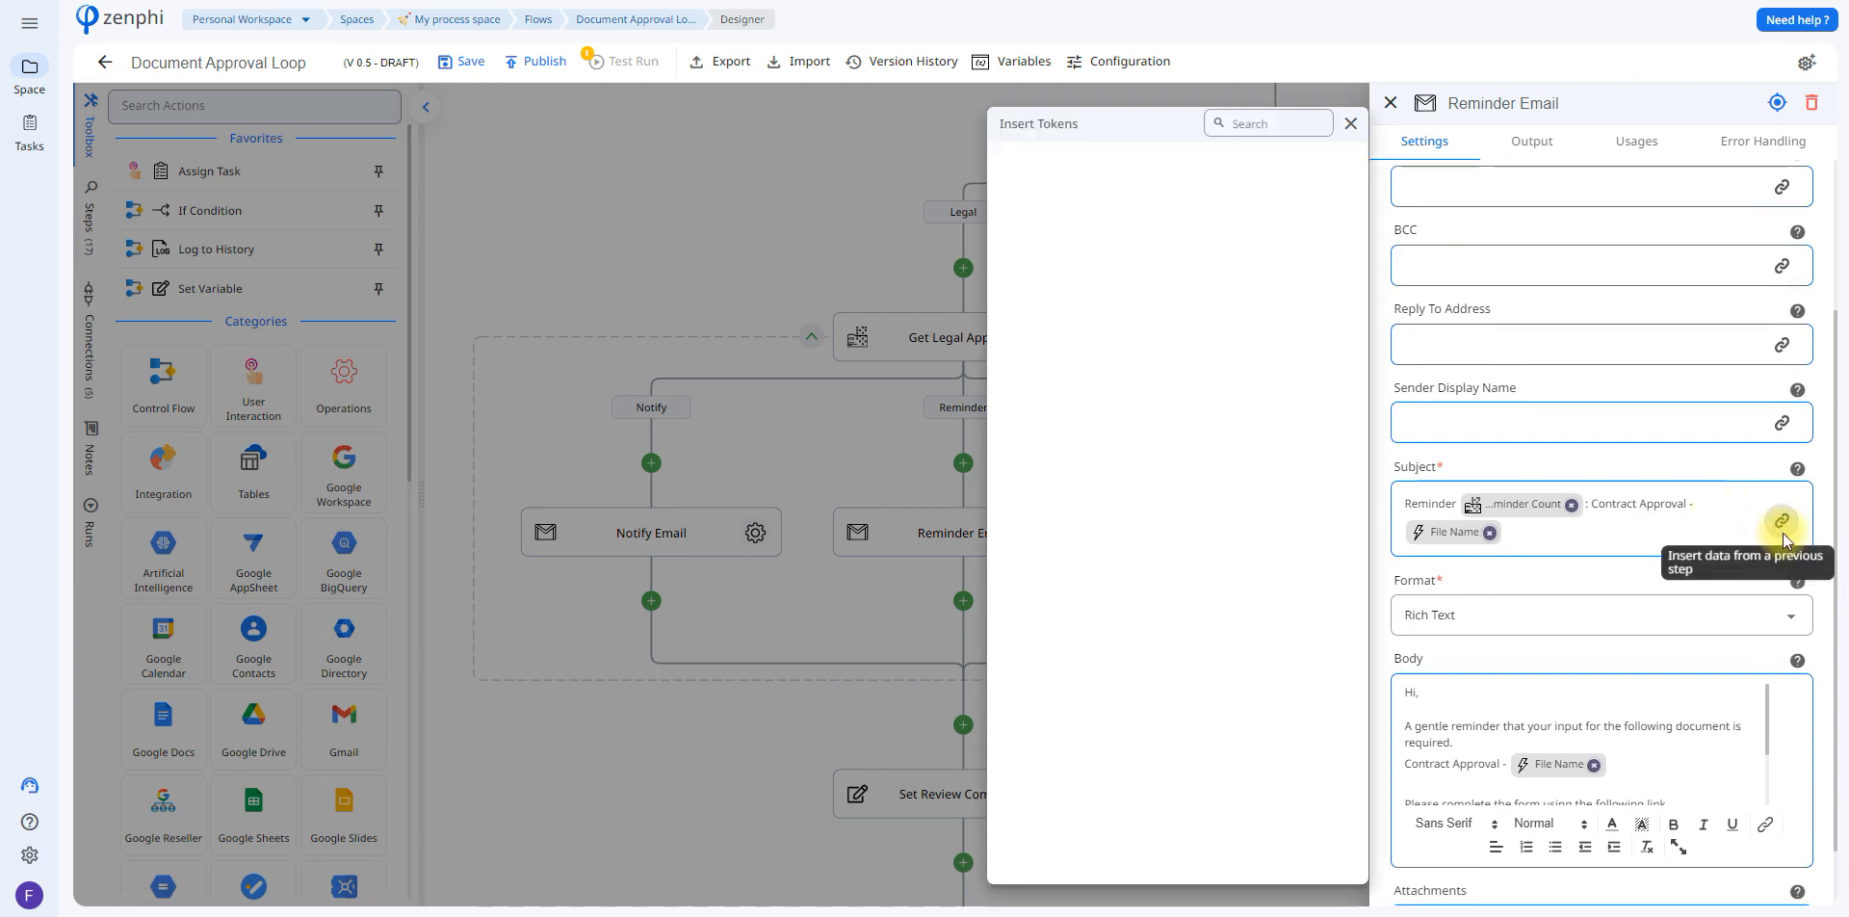
{"action": "left_click", "coordinate": [1257, 204]}
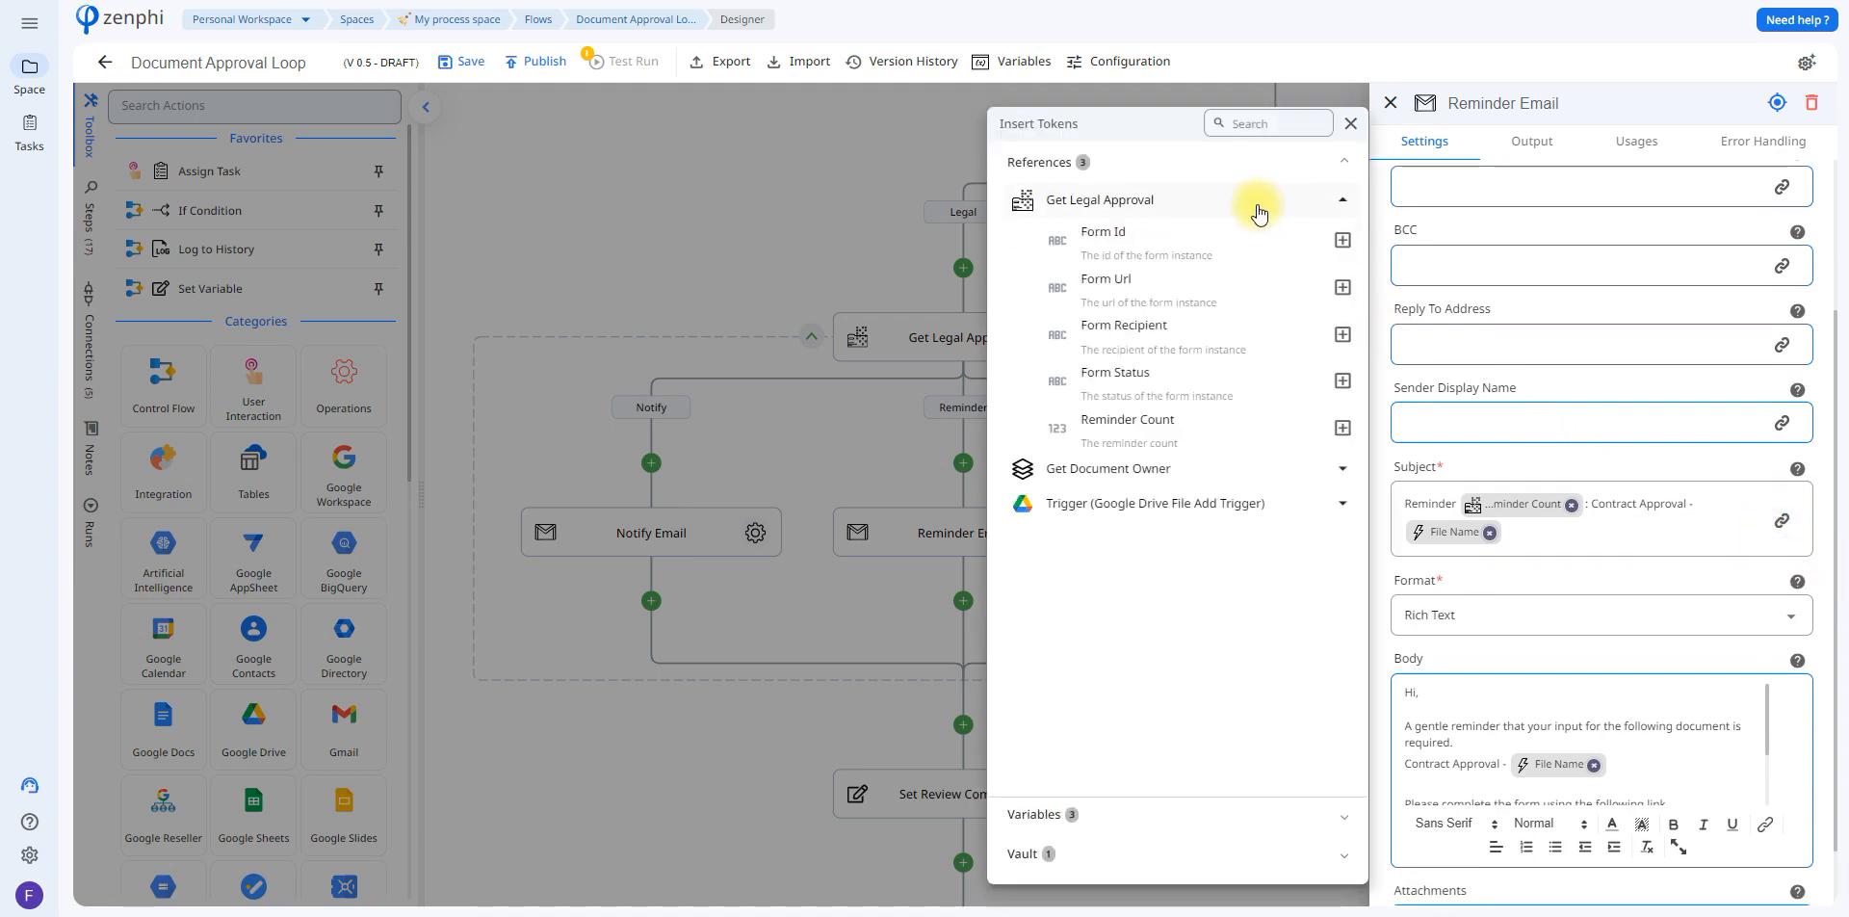
{"action": "left_click_drag", "start_coordinate": [1084, 442], "coordinate": [1165, 441]}
{"action": "left_click", "coordinate": [1165, 438]}
{"action": "key", "text": "Escape"}
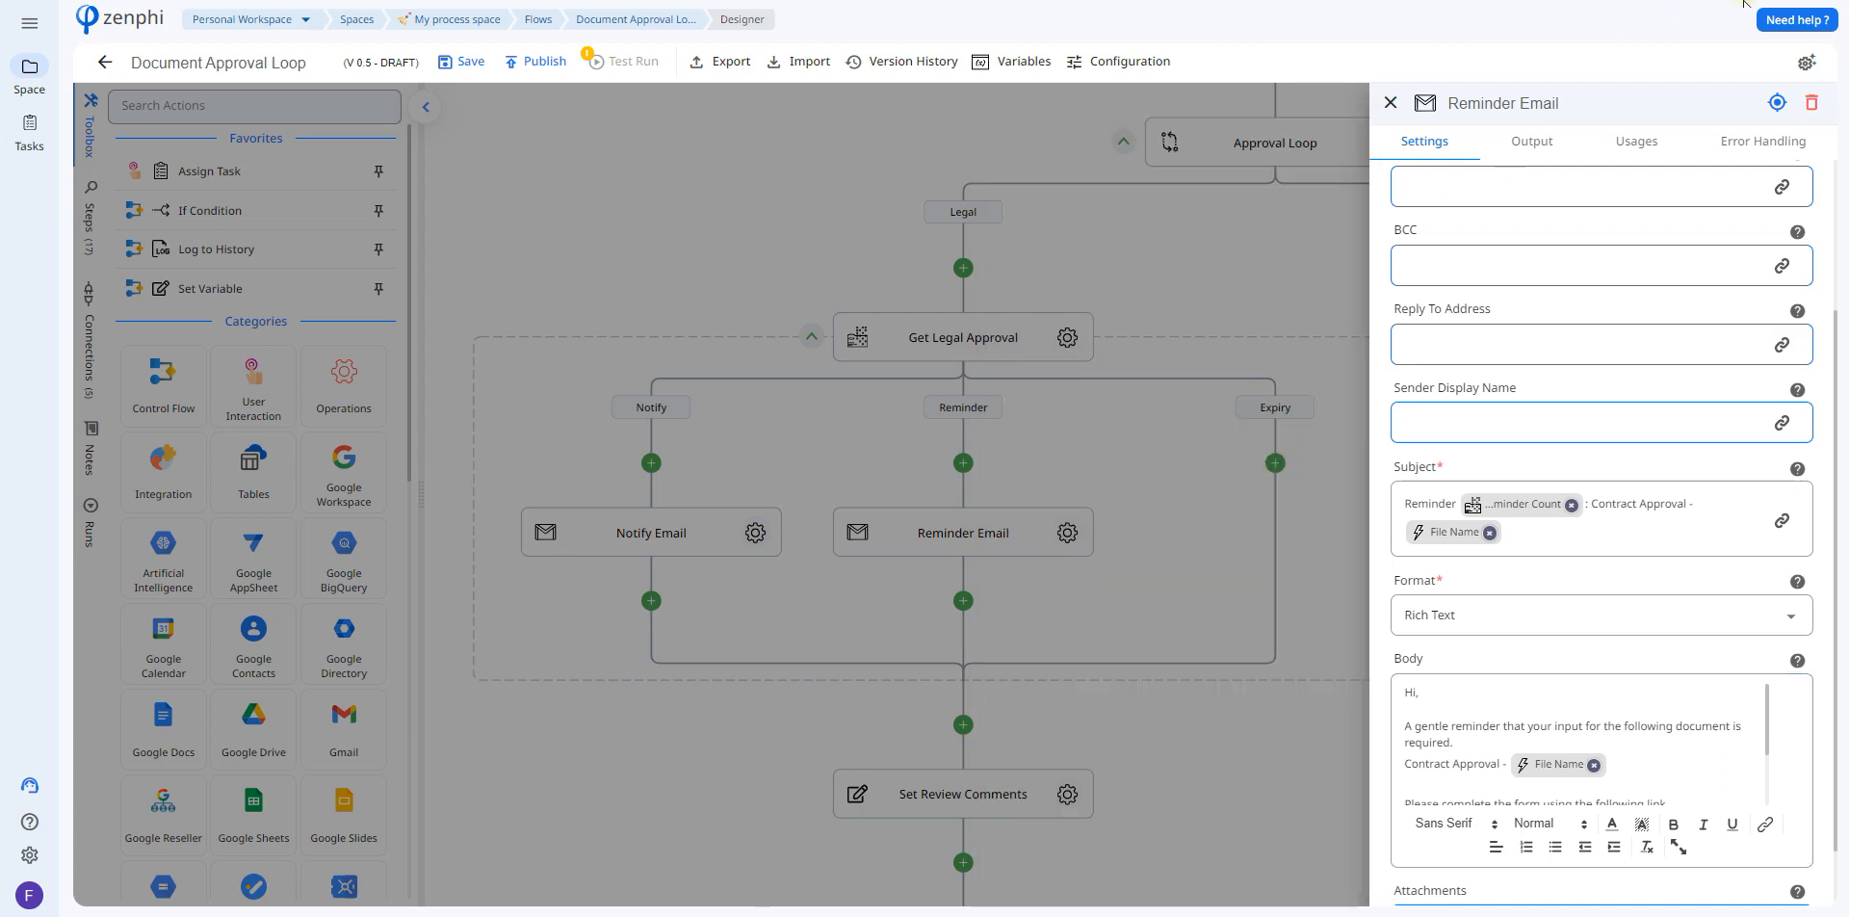
{"action": "left_click_drag", "start_coordinate": [1767, 731], "coordinate": [1766, 734]}
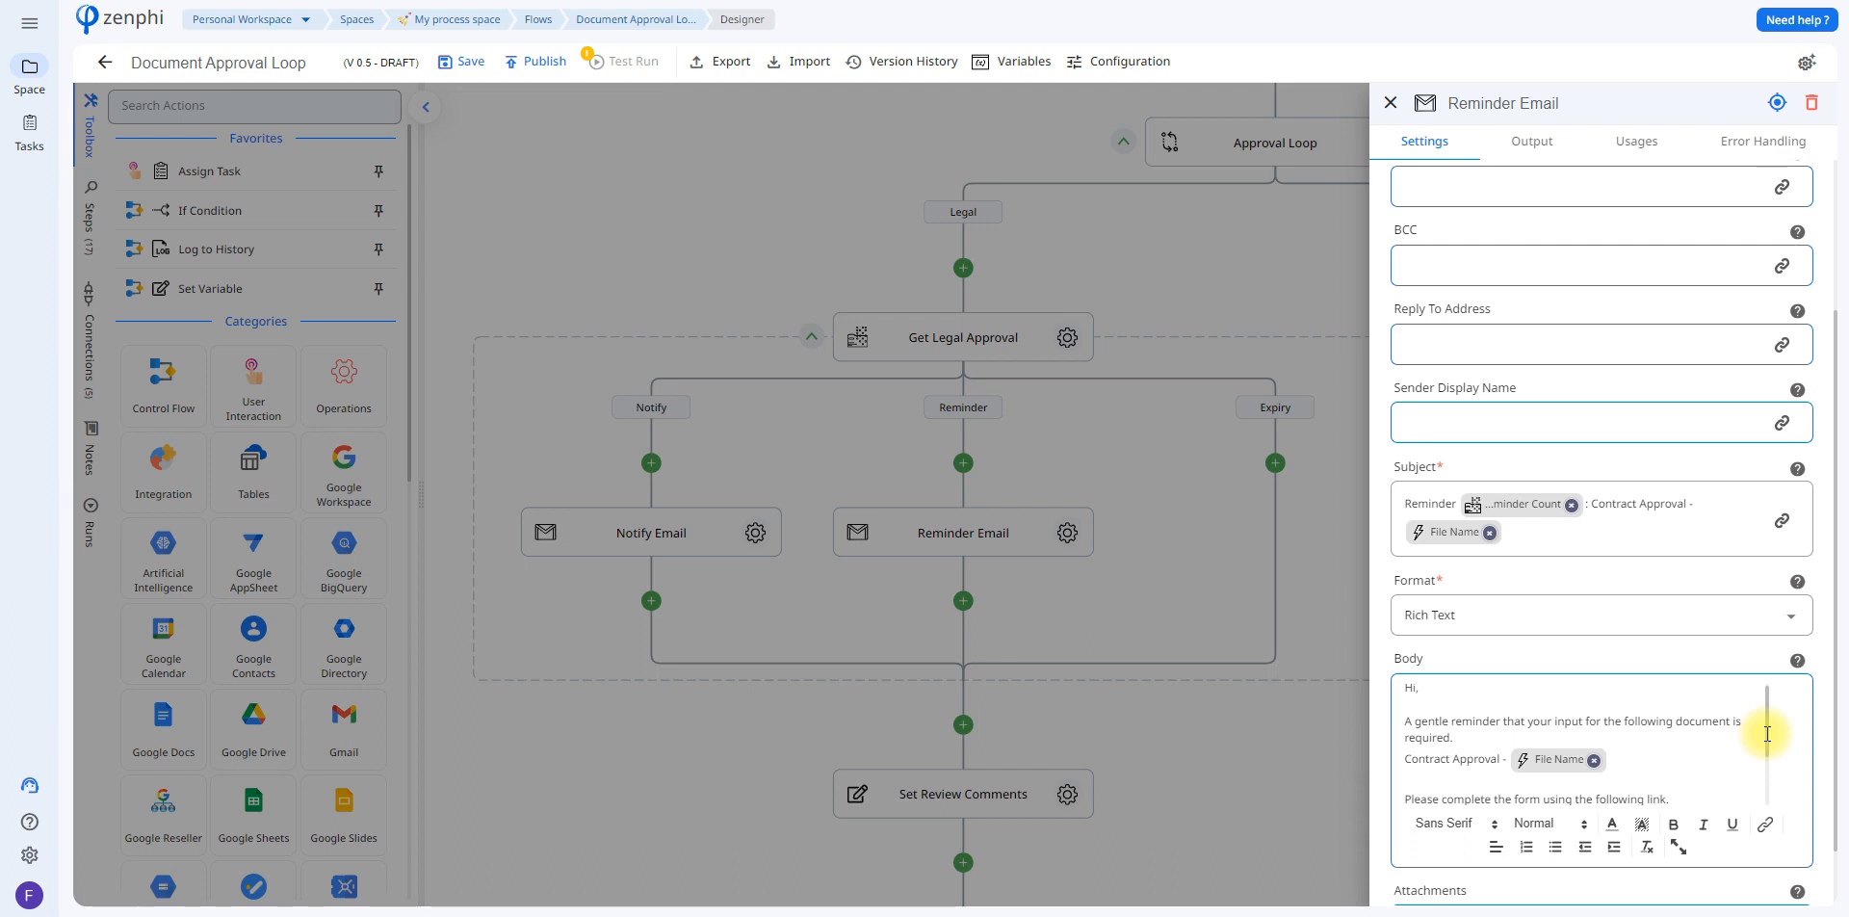
{"action": "left_click_drag", "start_coordinate": [1767, 733], "coordinate": [1767, 790]}
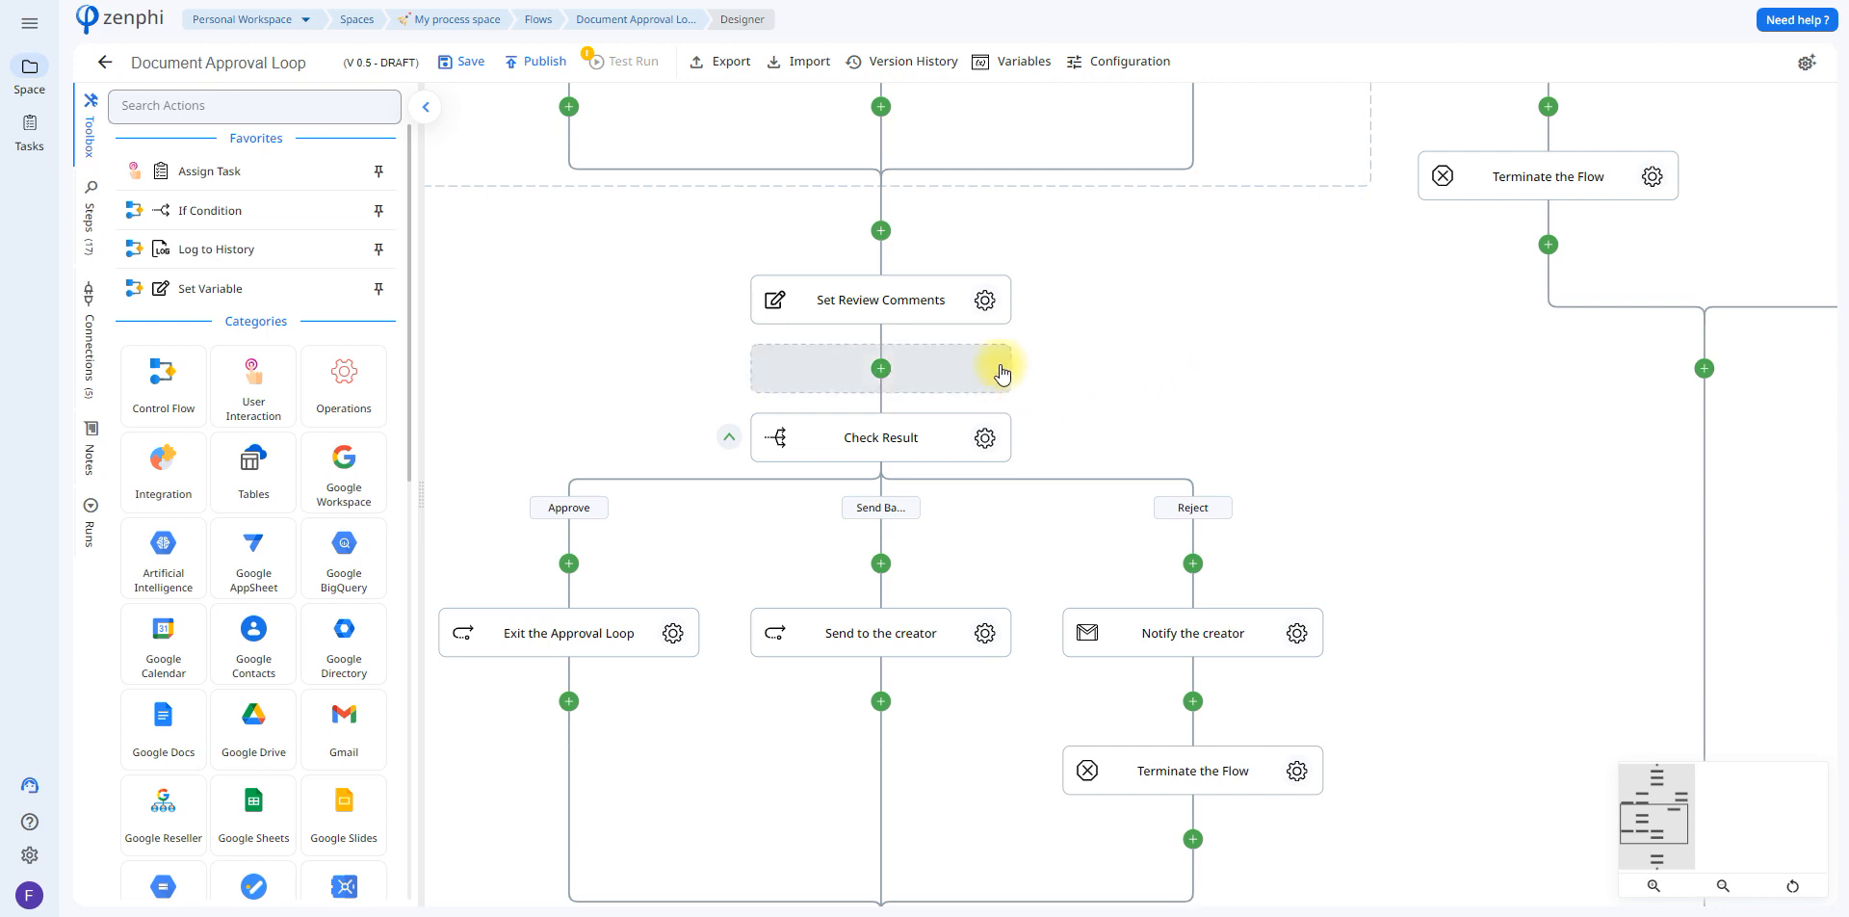
Step: Inspect how Set Review Comments sets the Review Comments variable and look through the Get Legal Approval tokens for its value
{"action": "left_click", "coordinate": [984, 299]}
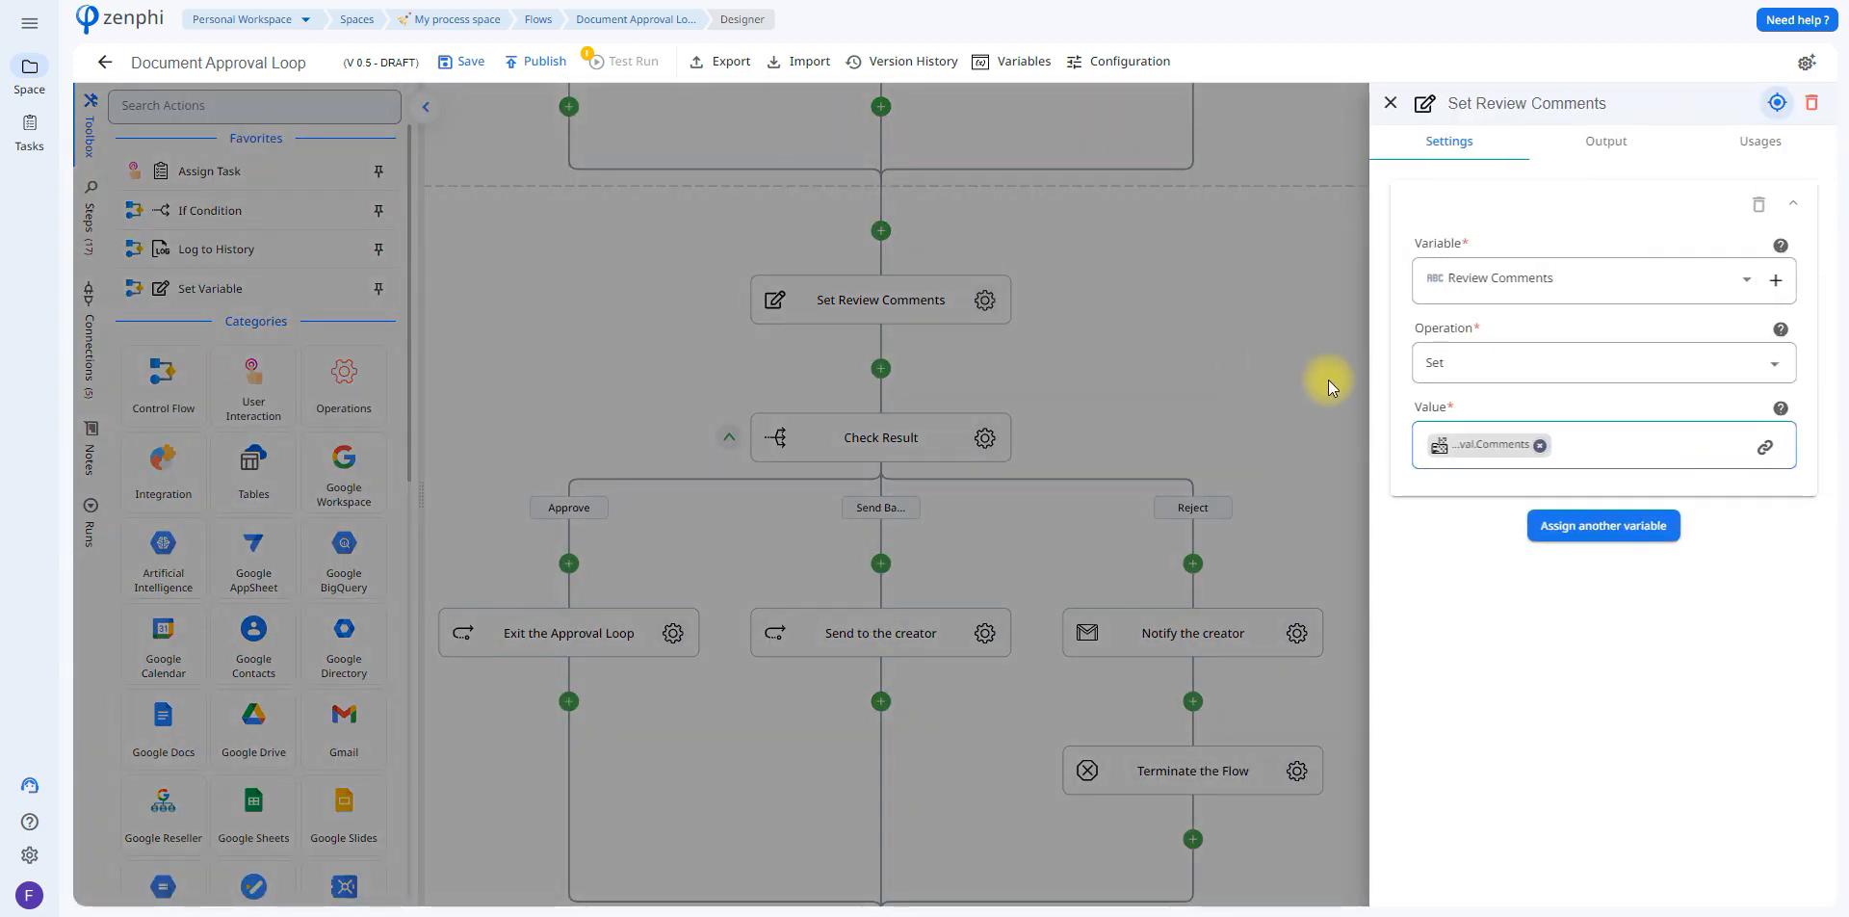
{"action": "left_click", "coordinate": [1763, 446]}
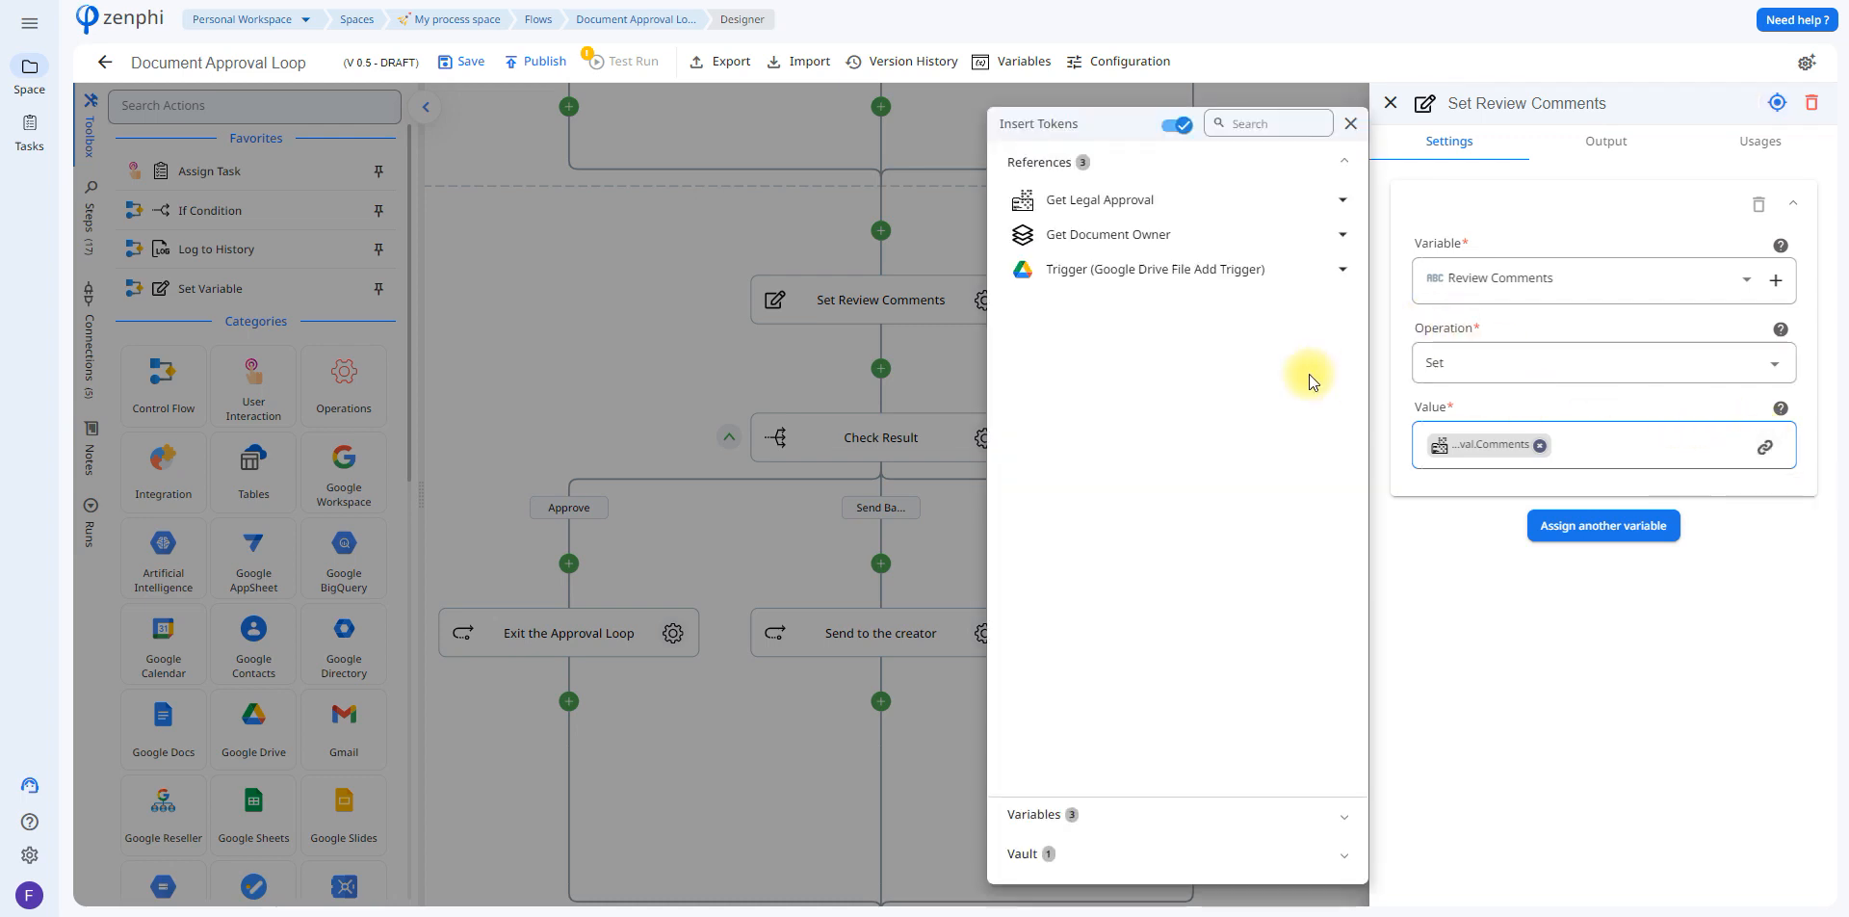
{"action": "left_click", "coordinate": [1112, 201]}
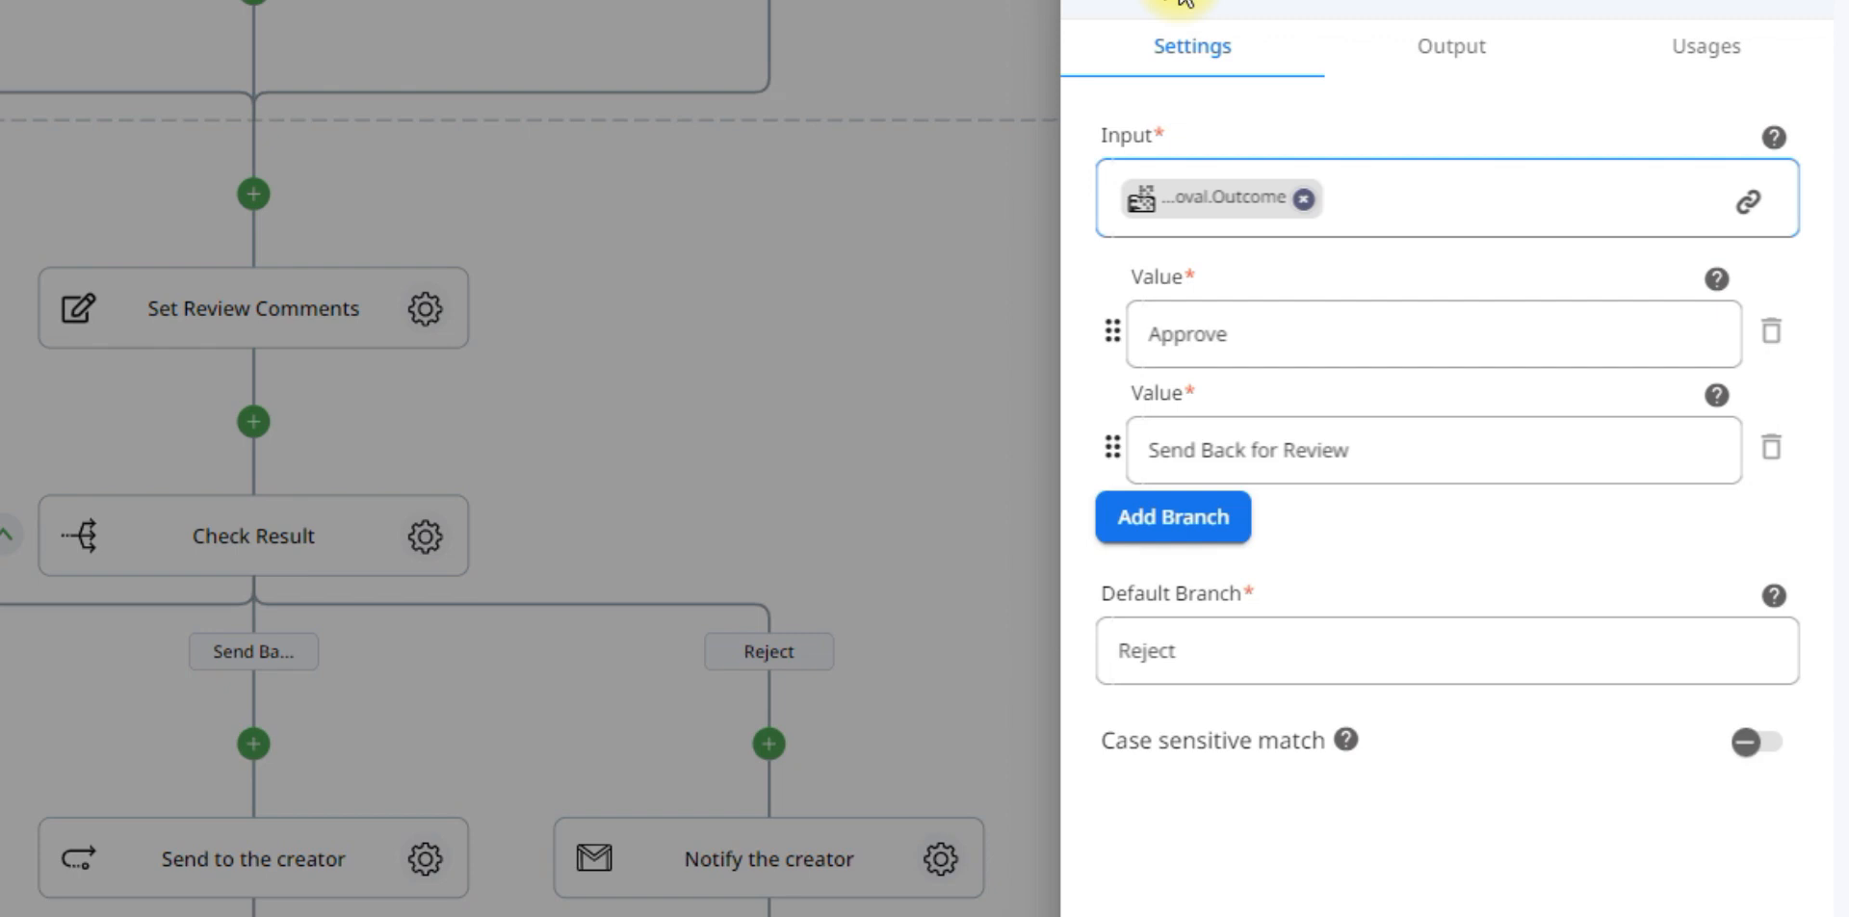
Step: Examine the Check Result step's Outcome input token and its Approve, Send Back for Review and default Reject branches
{"action": "mouse_move", "coordinate": [1180, 188]}
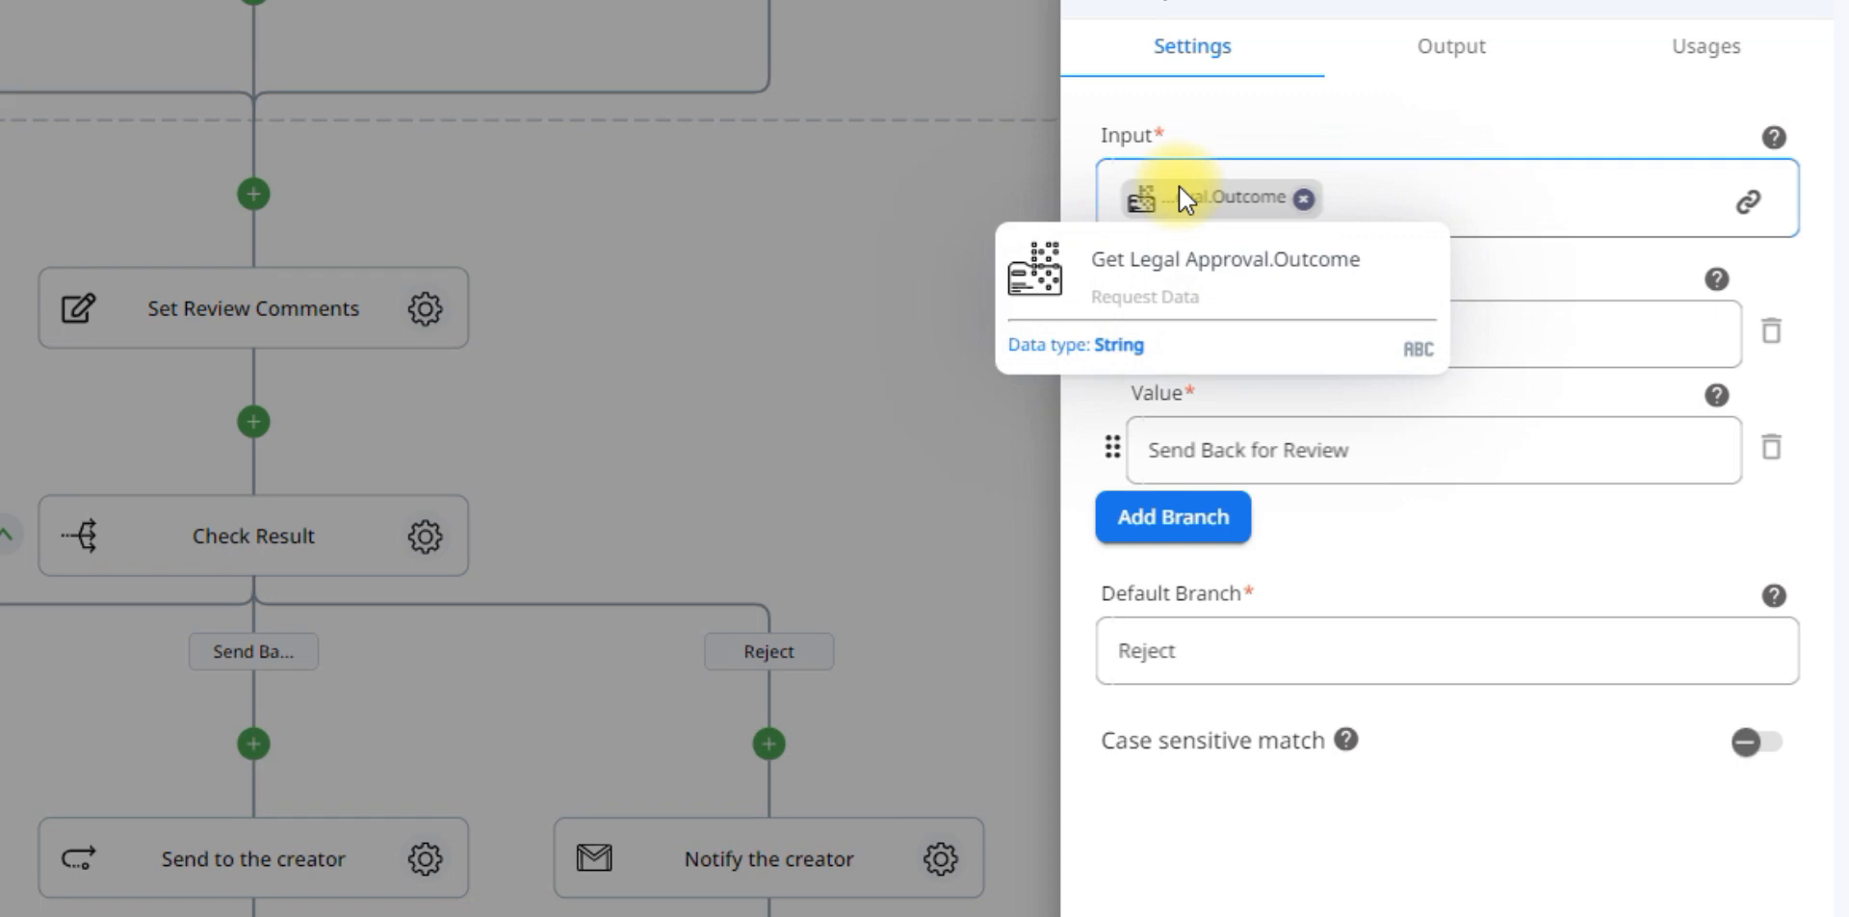
{"action": "left_click", "coordinate": [1747, 201]}
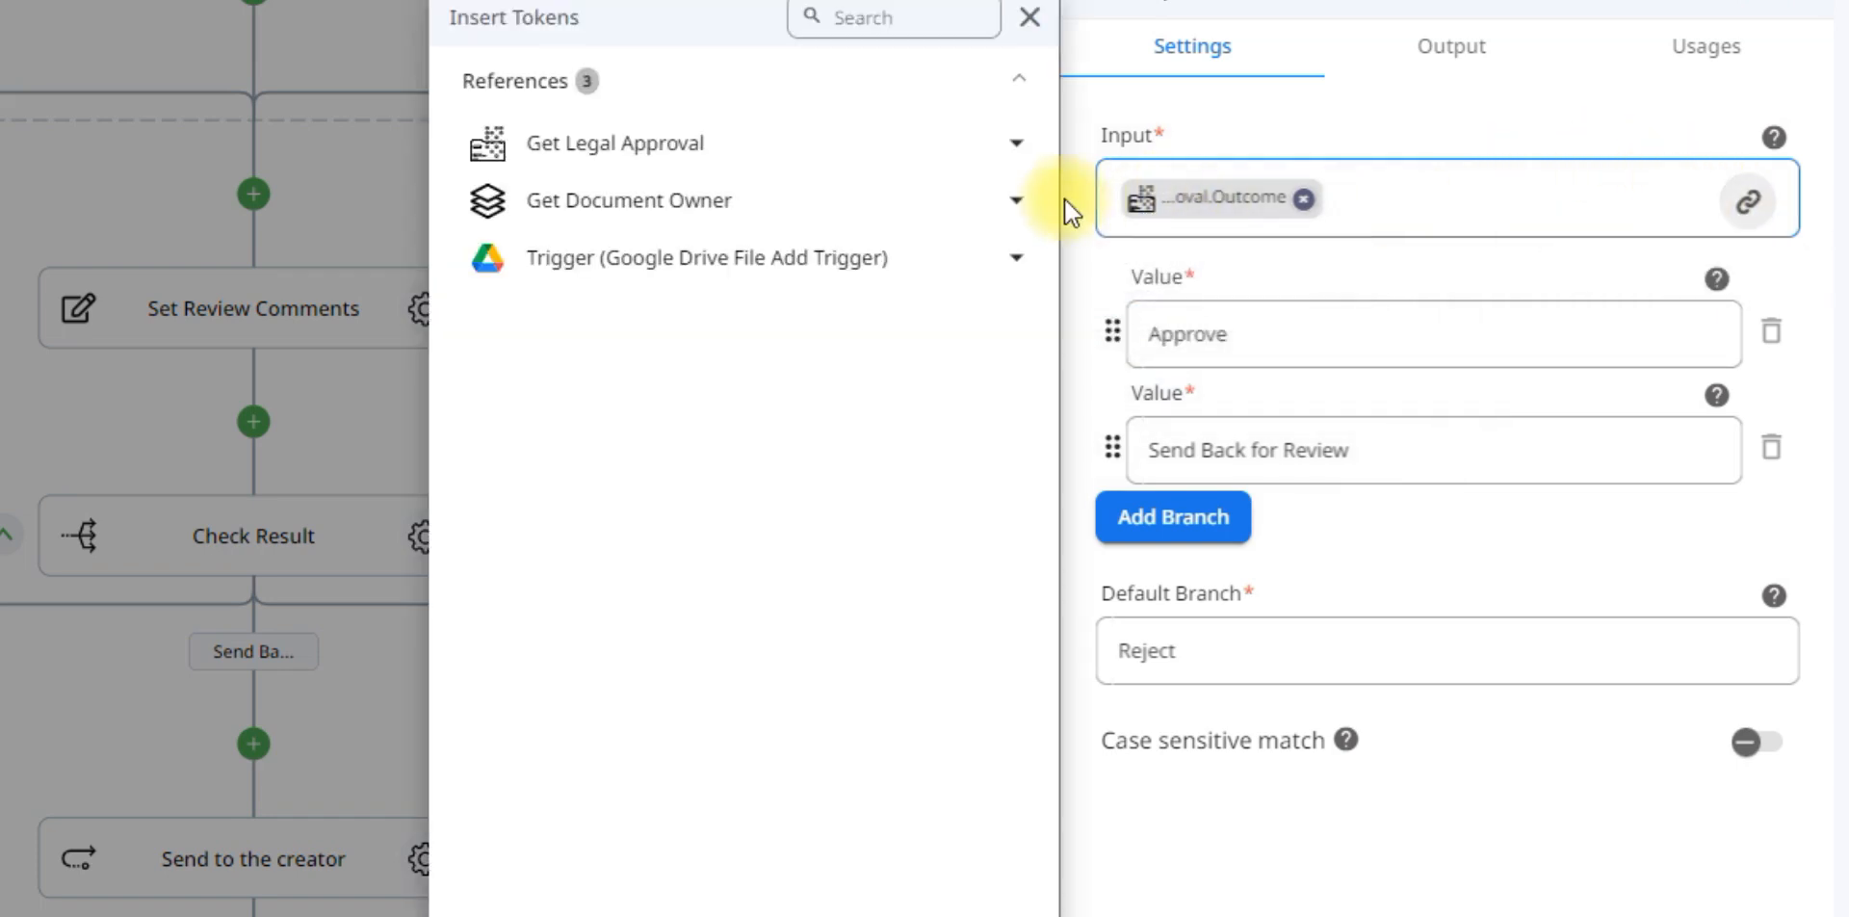
{"action": "left_click", "coordinate": [849, 160]}
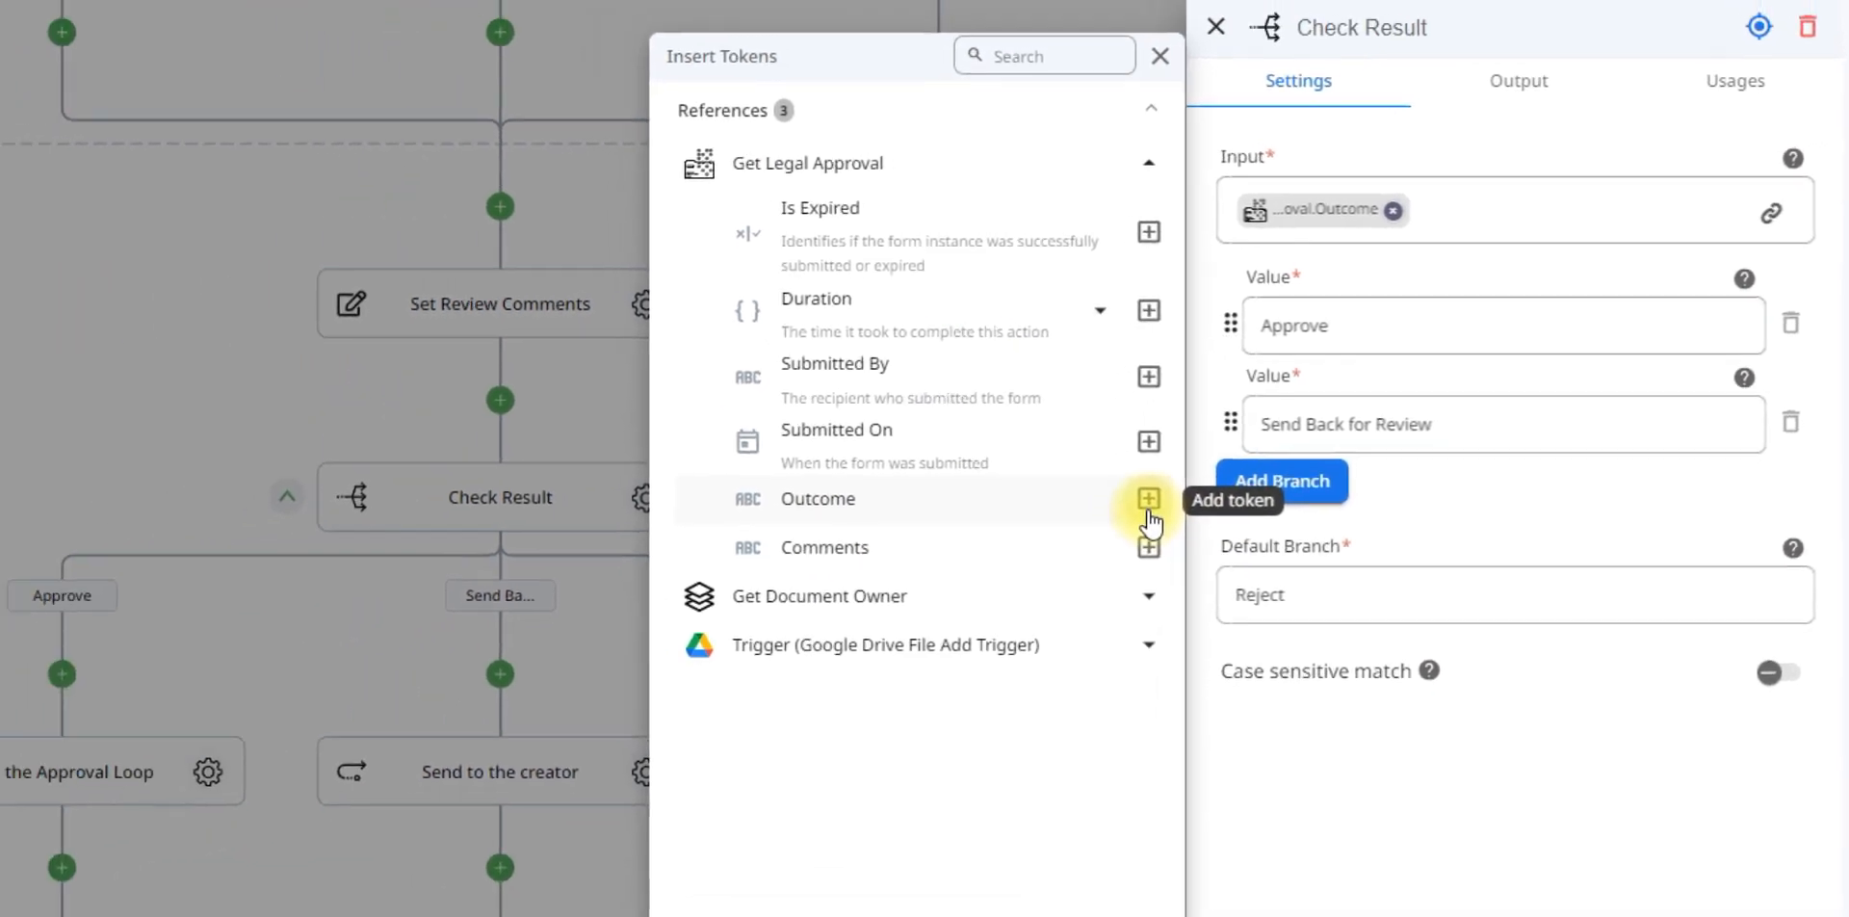
{"action": "left_click", "coordinate": [1363, 318]}
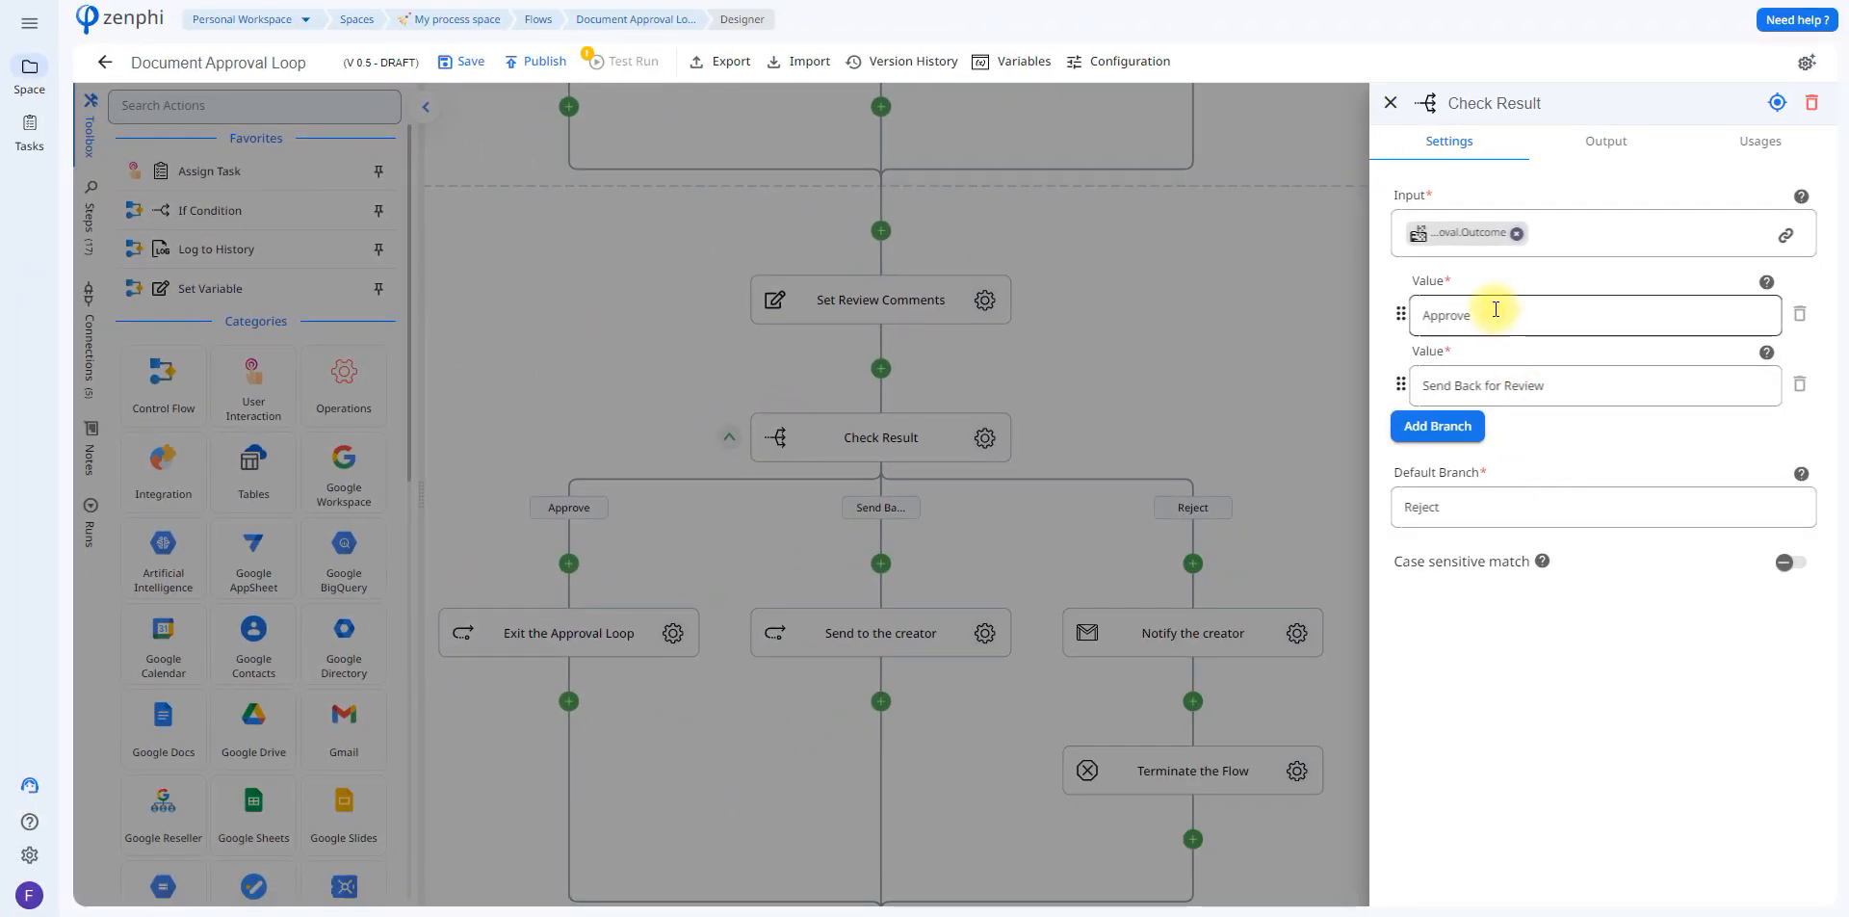
{"action": "left_click", "coordinate": [1496, 310]}
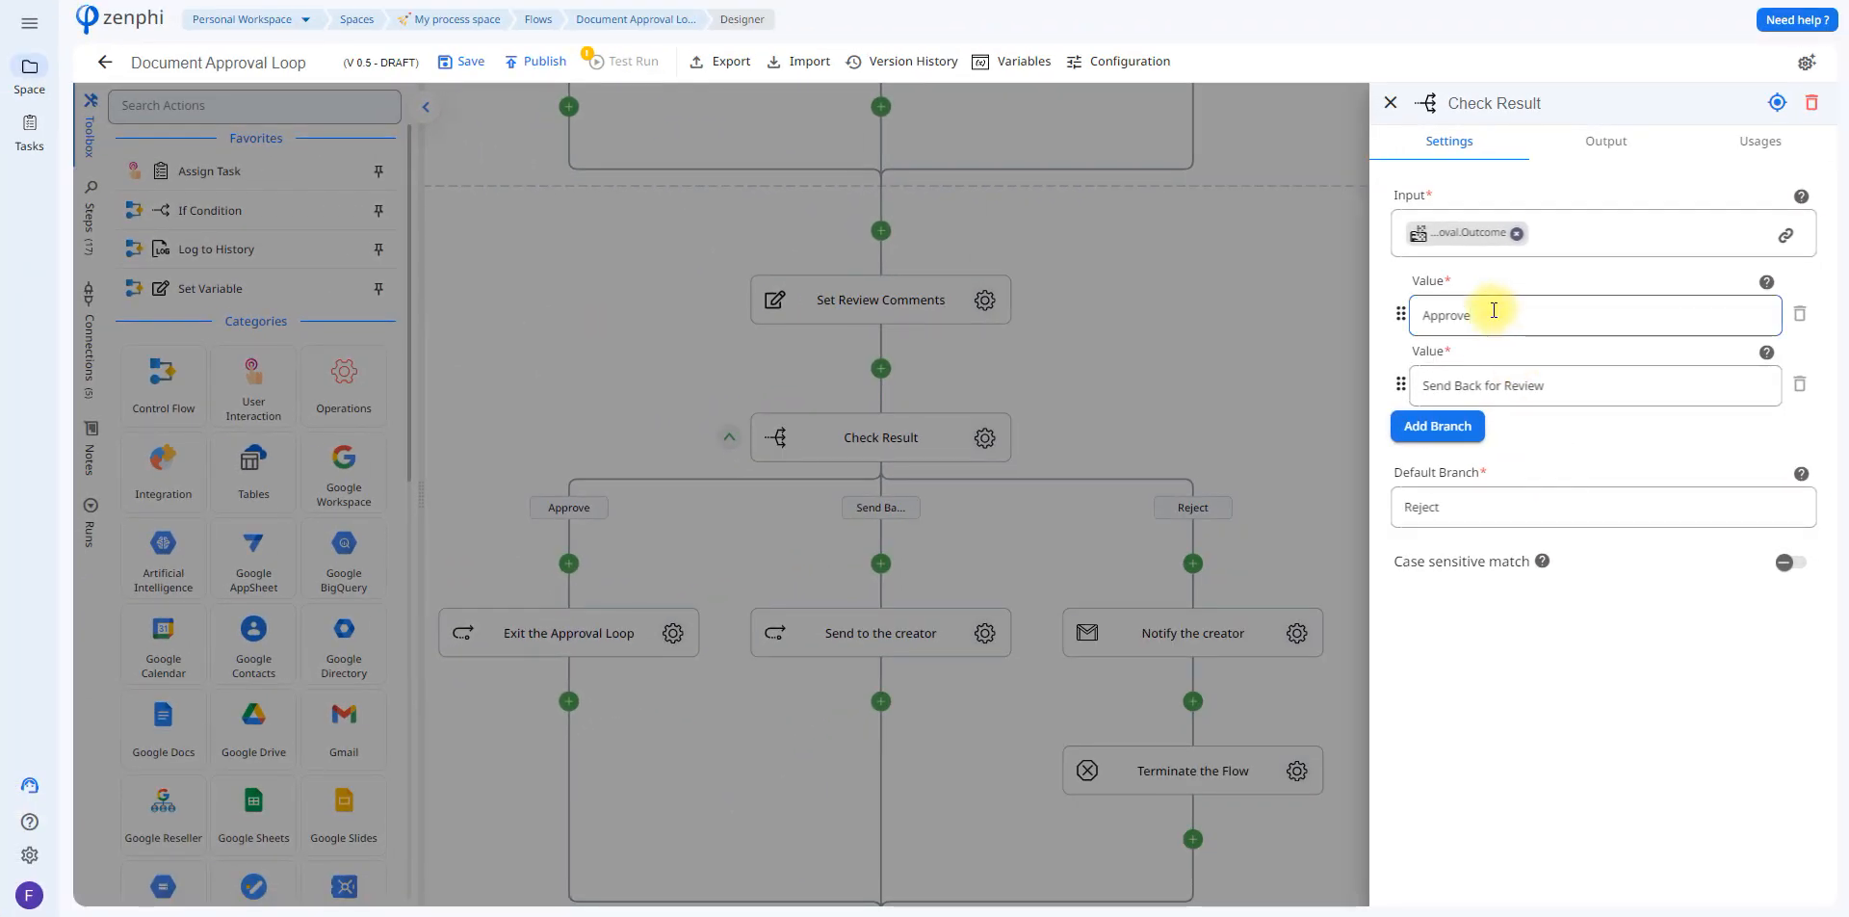
{"action": "left_click", "coordinate": [1538, 385]}
{"action": "left_click", "coordinate": [1459, 506]}
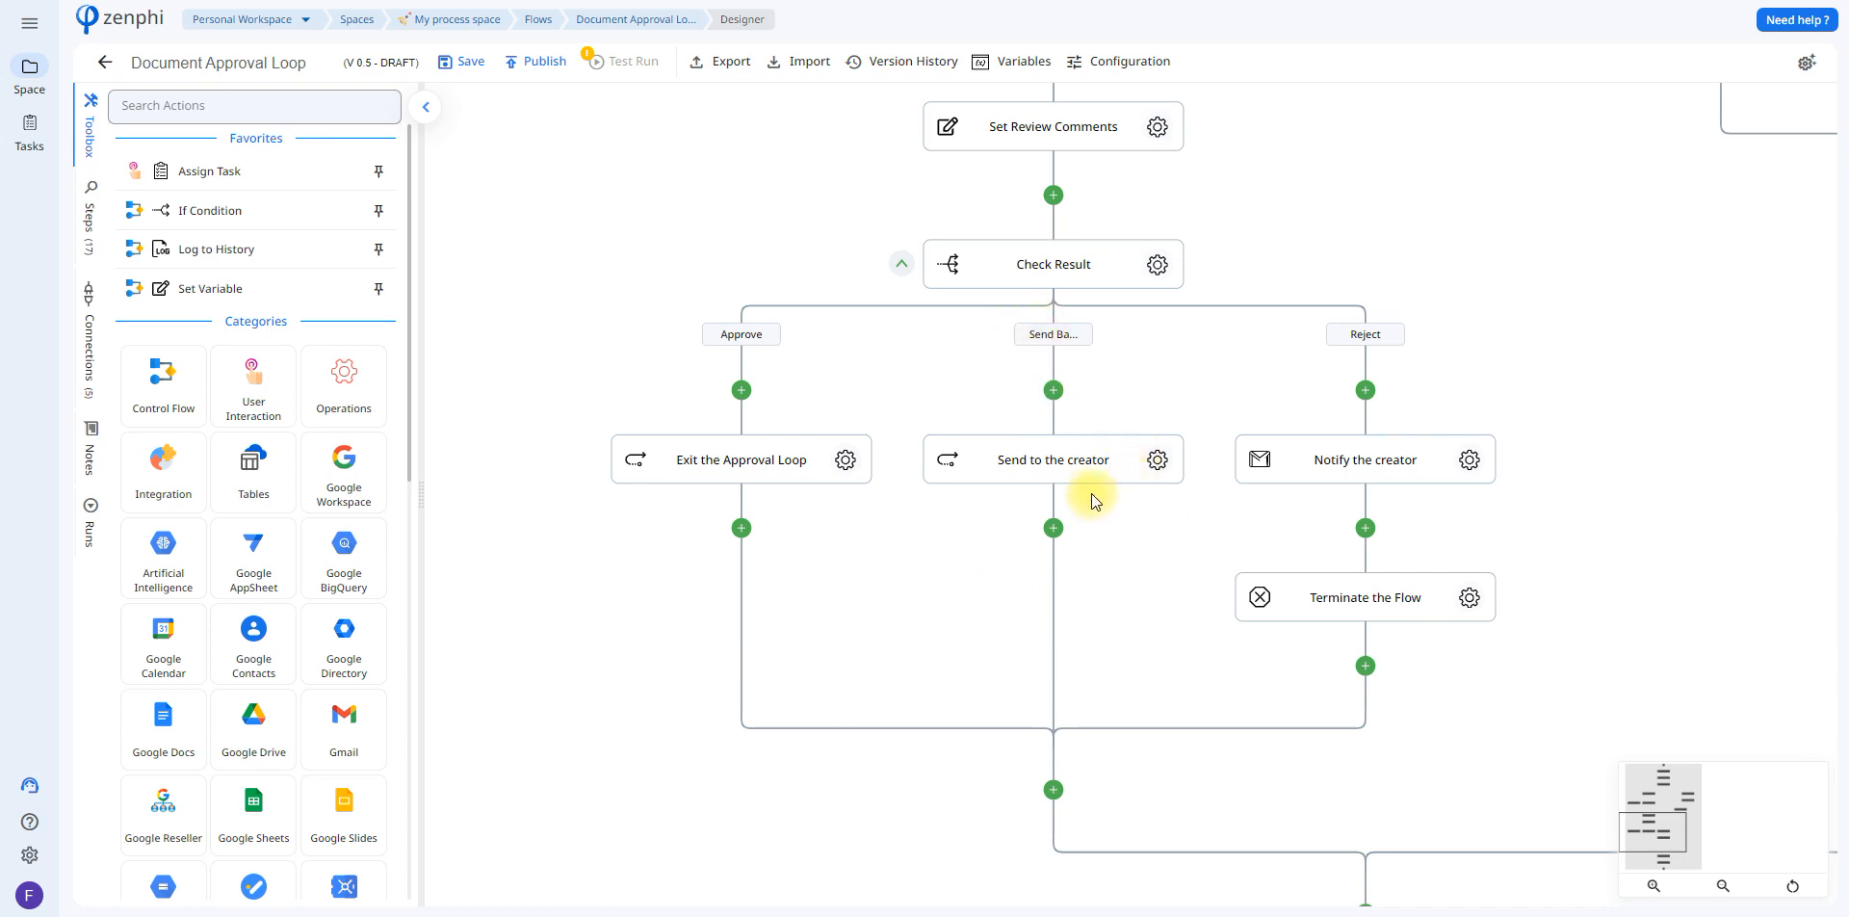
Step: Open the Ask Creator to Review task in the Creator branch and examine its two outcome values
{"action": "left_click", "coordinate": [1068, 478]}
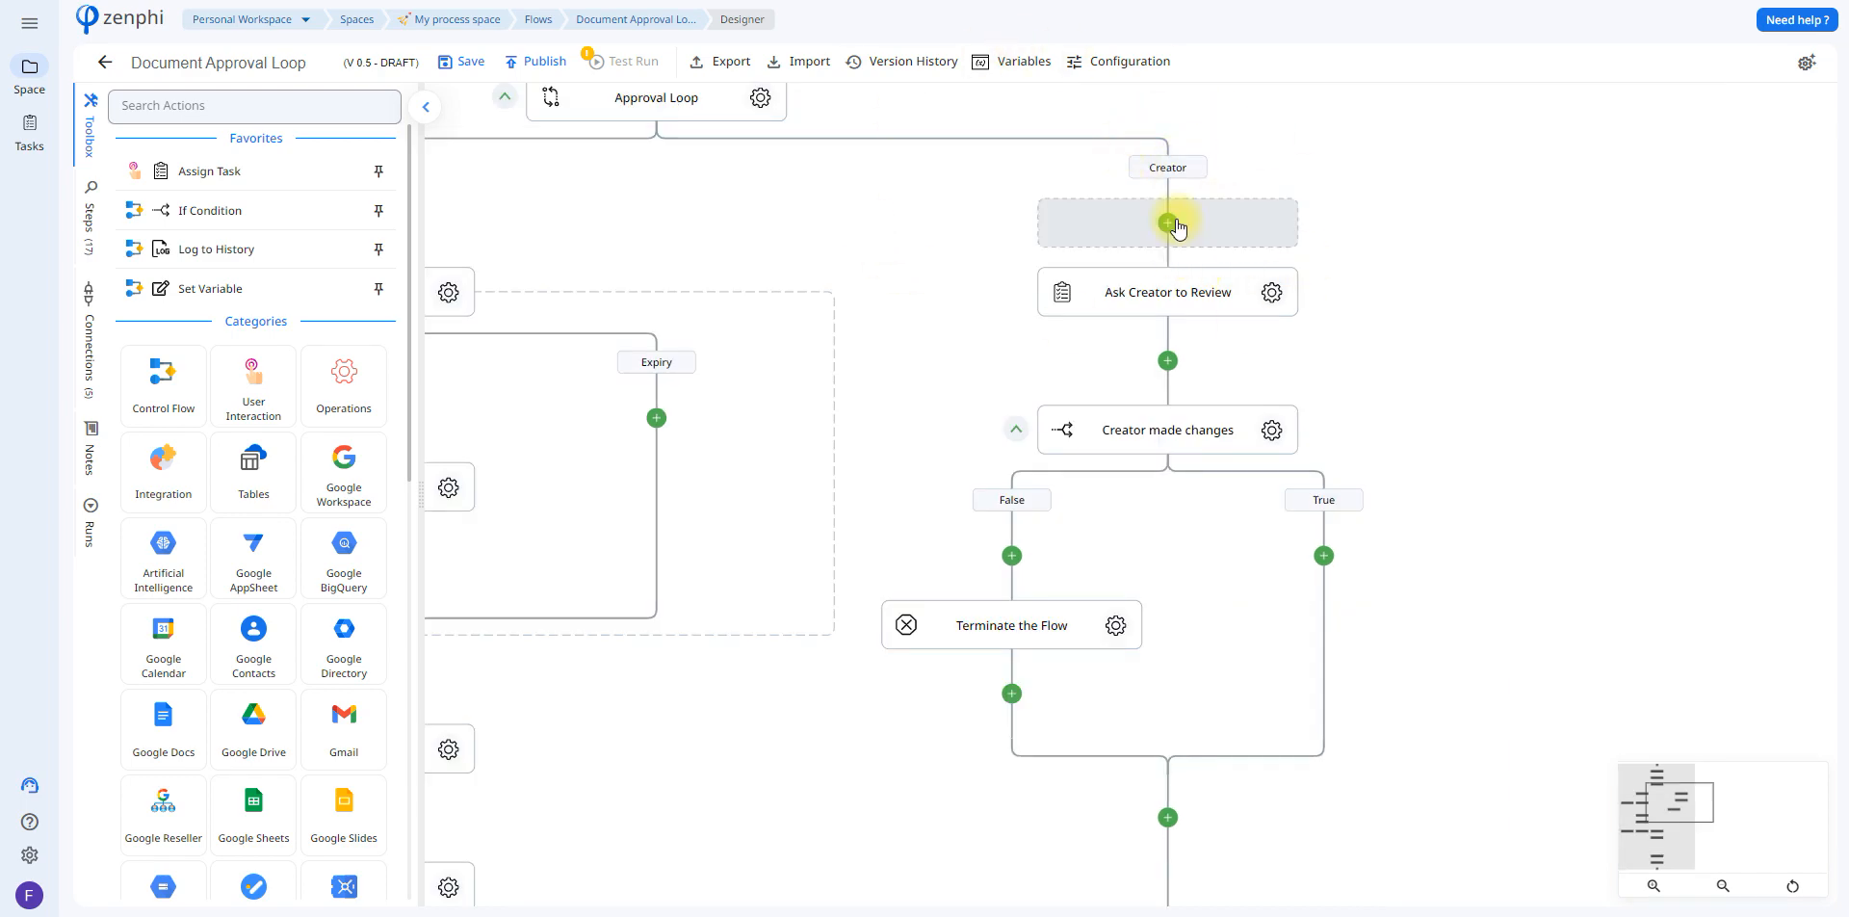
{"action": "left_click", "coordinate": [1263, 291]}
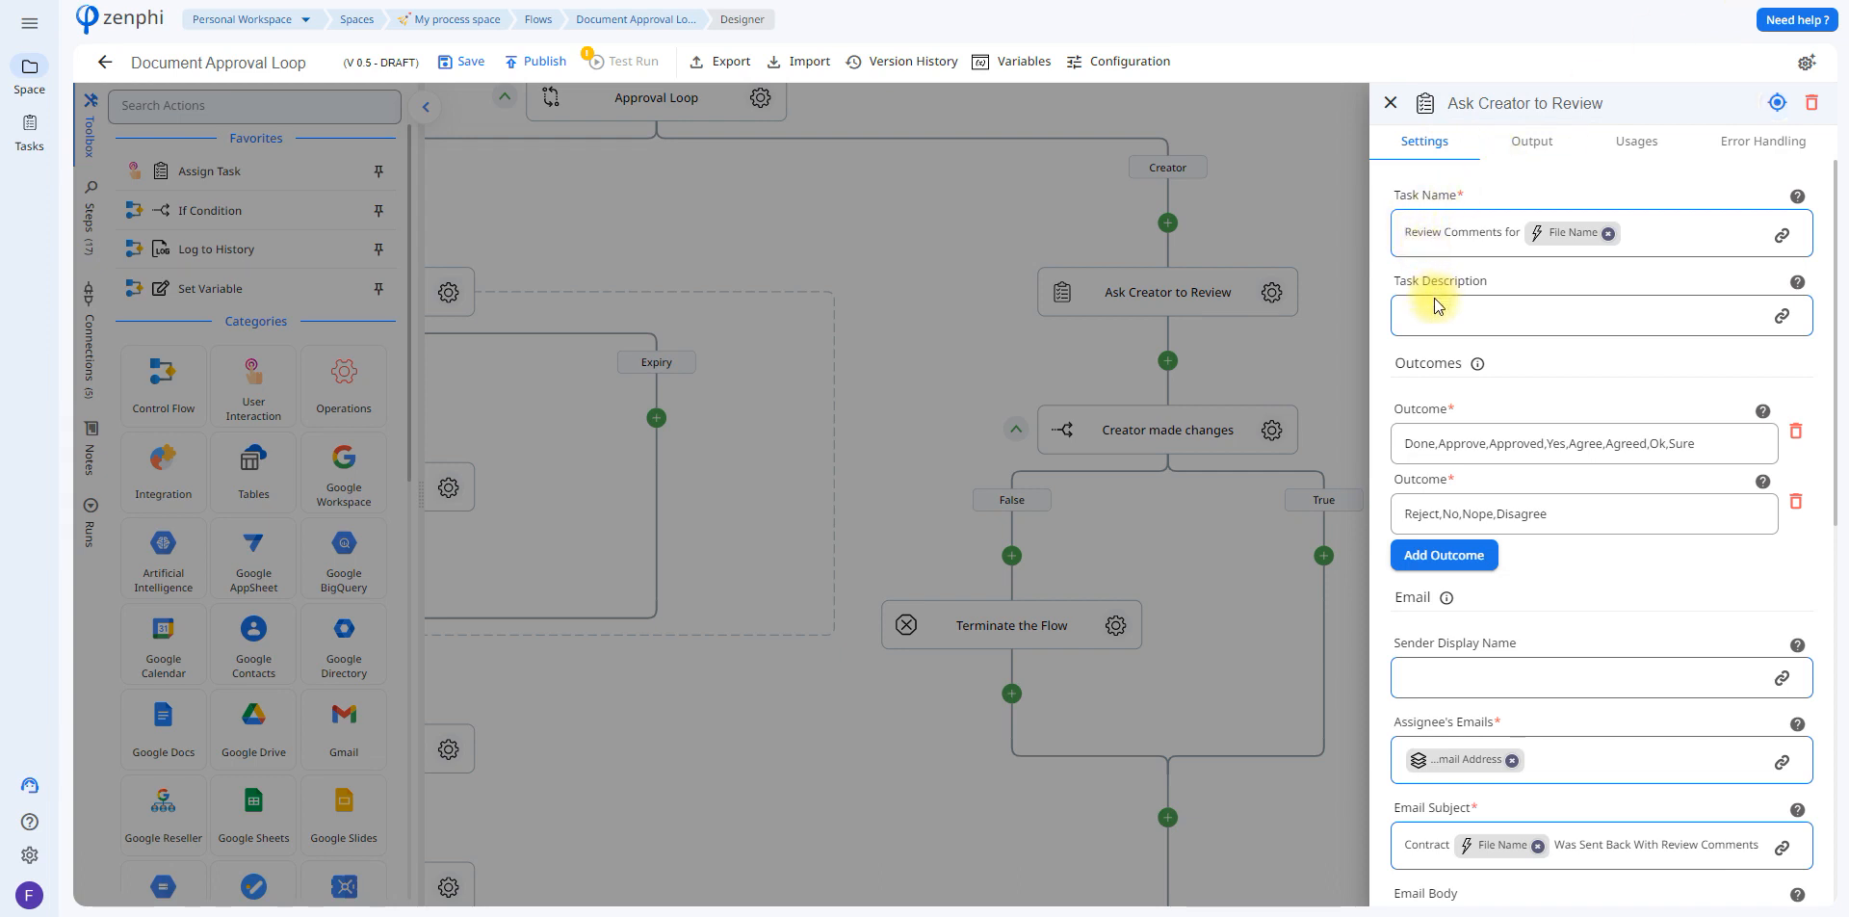
{"action": "left_click", "coordinate": [1549, 520]}
{"action": "left_click", "coordinate": [1531, 443]}
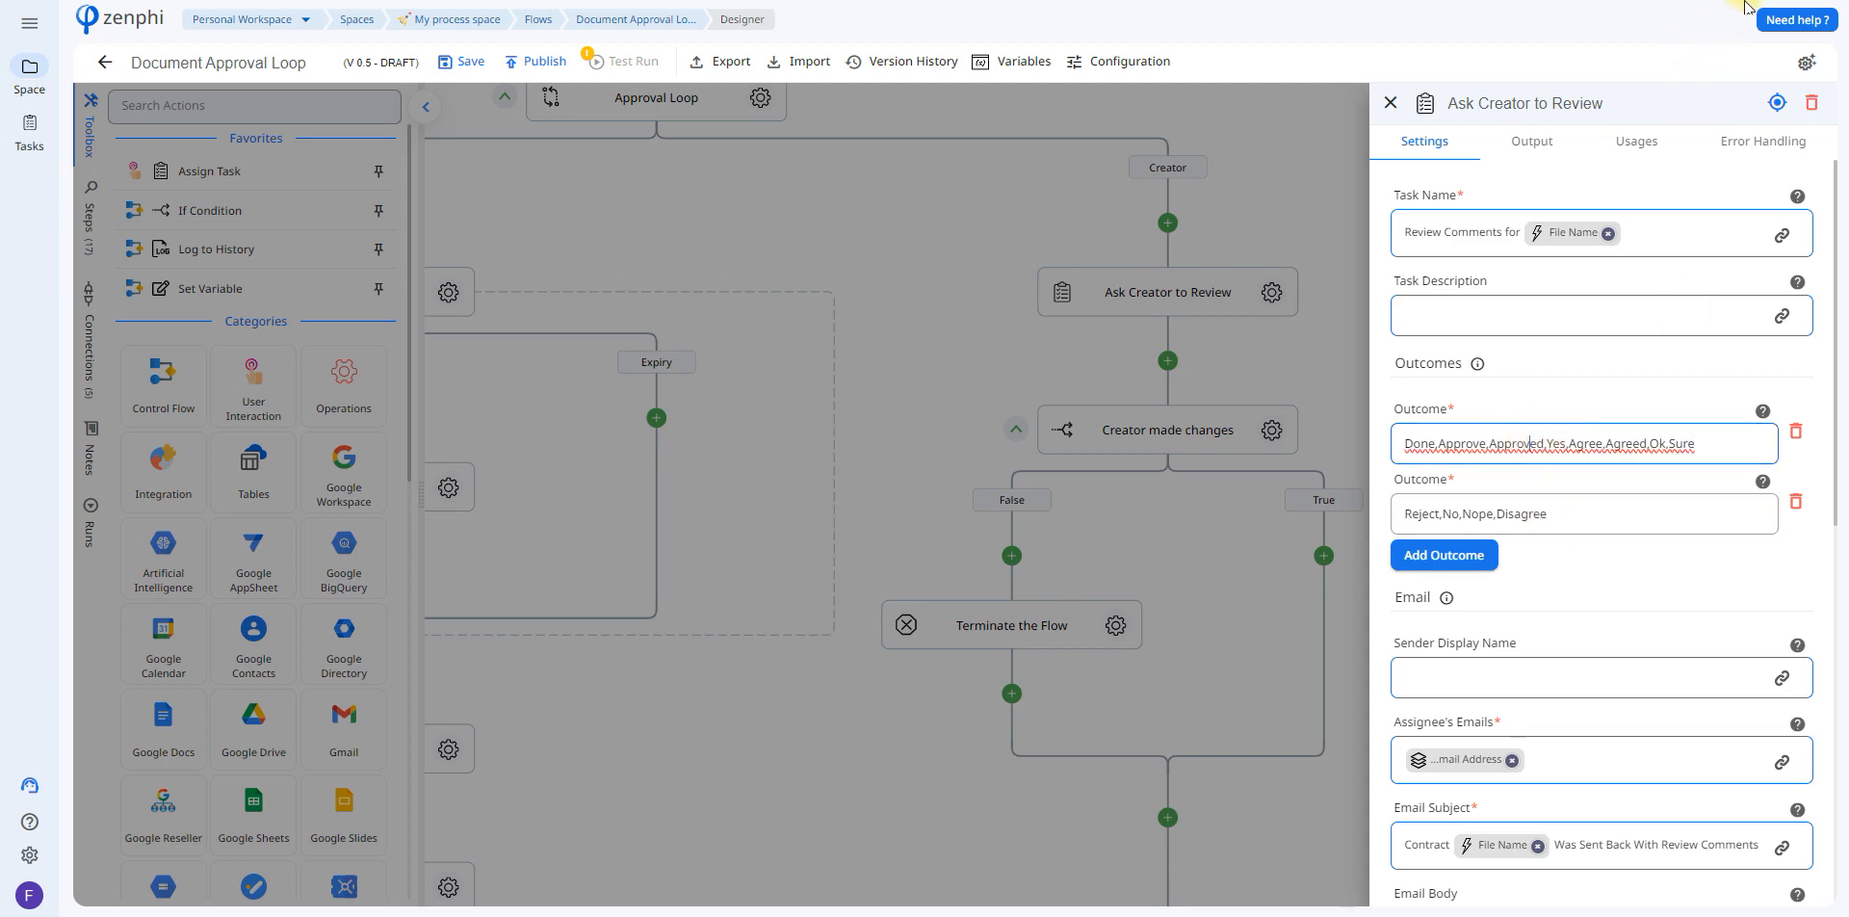
Step: Inspect the assignee's email token in Ask Creator to Review and look through the Get Document Owner tokens
{"action": "scroll", "coordinate": [1598, 501], "scroll_direction": "down", "scroll_amount": 4}
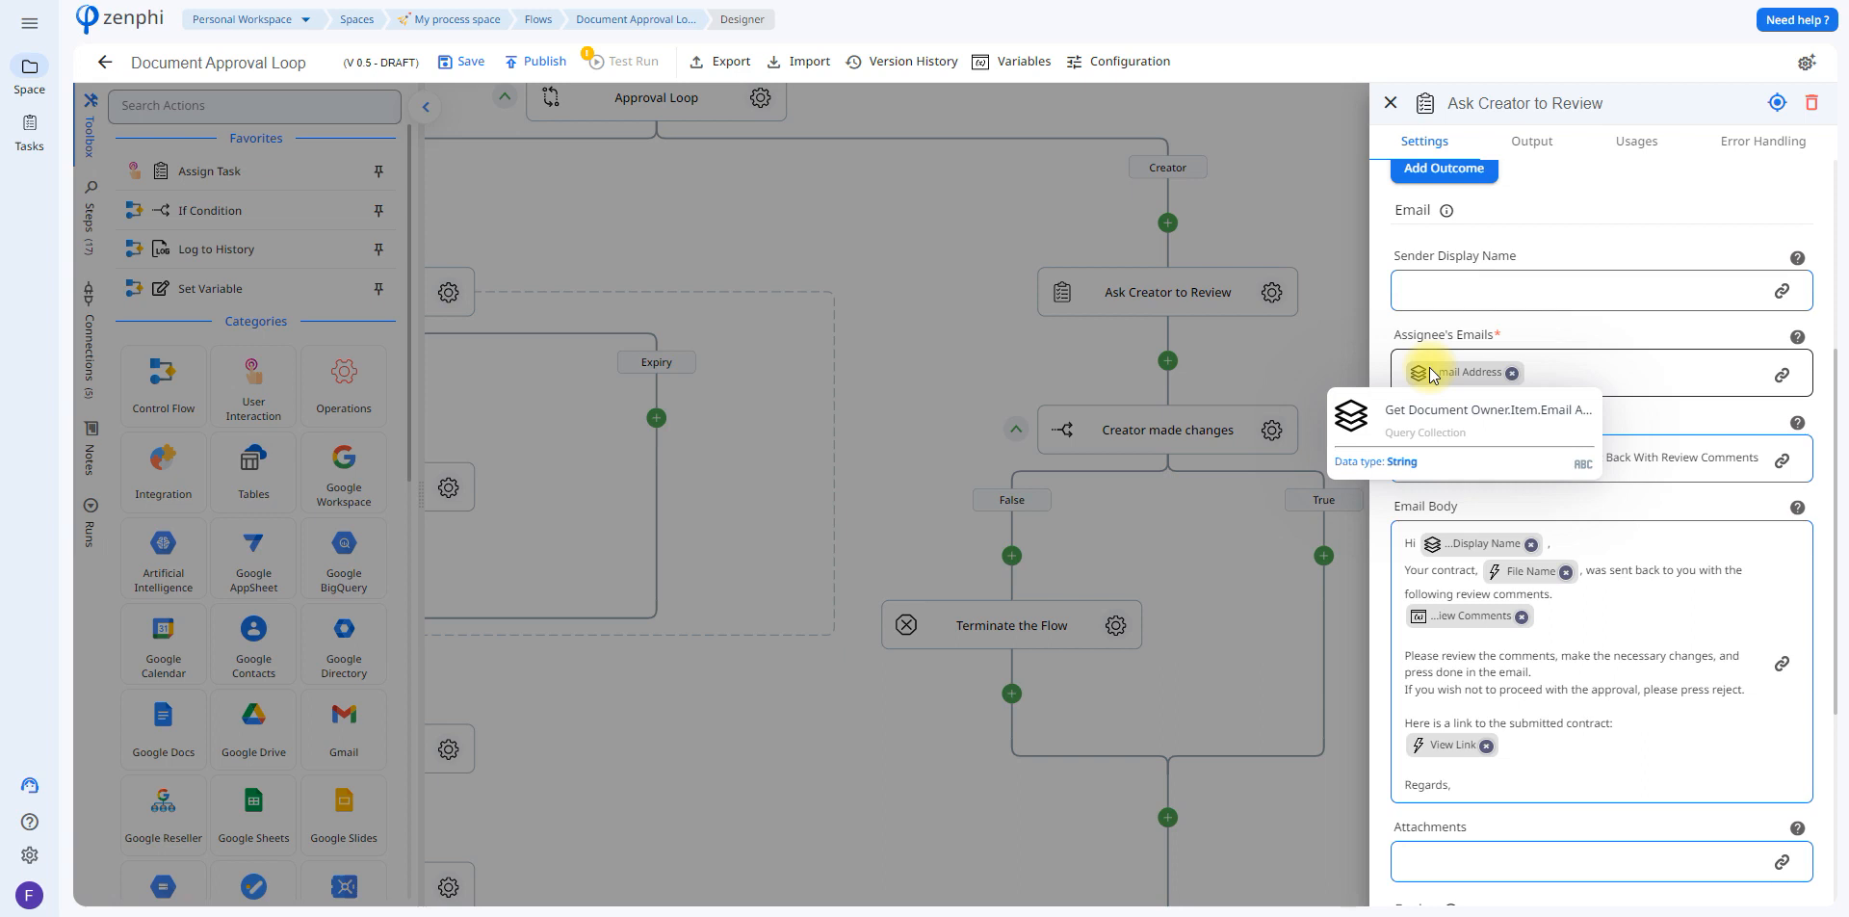
{"action": "left_click", "coordinate": [1782, 375]}
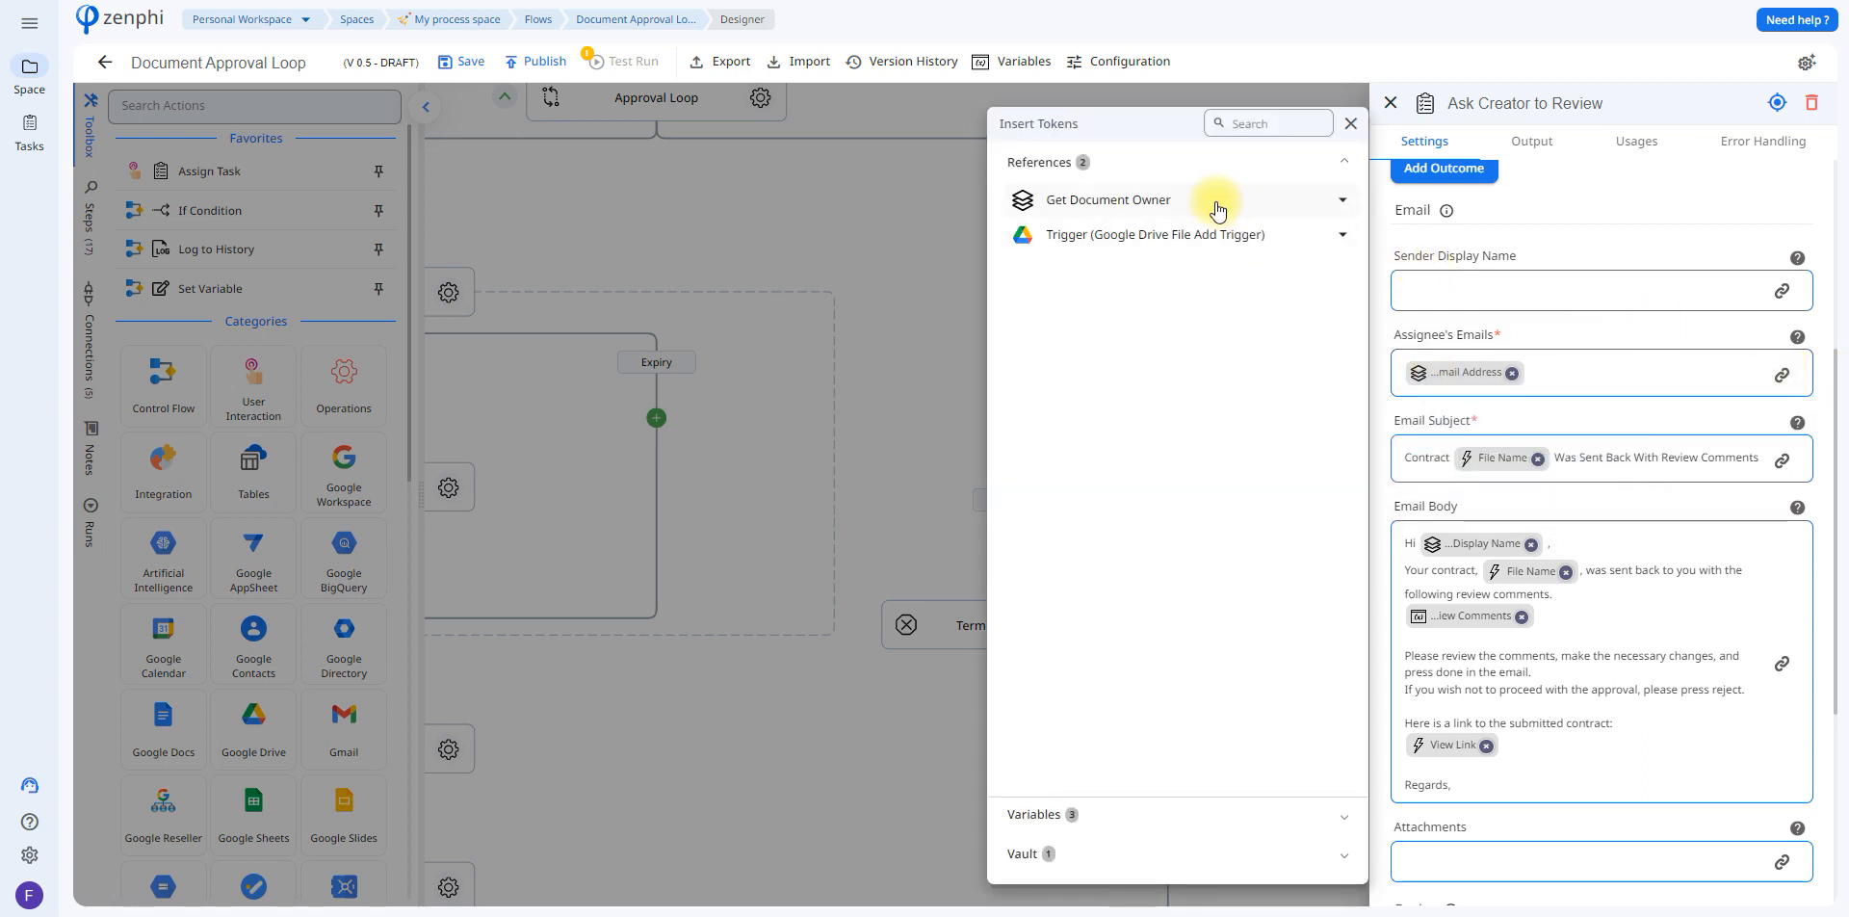
{"action": "left_click", "coordinate": [1218, 209]}
{"action": "left_click", "coordinate": [1124, 237]}
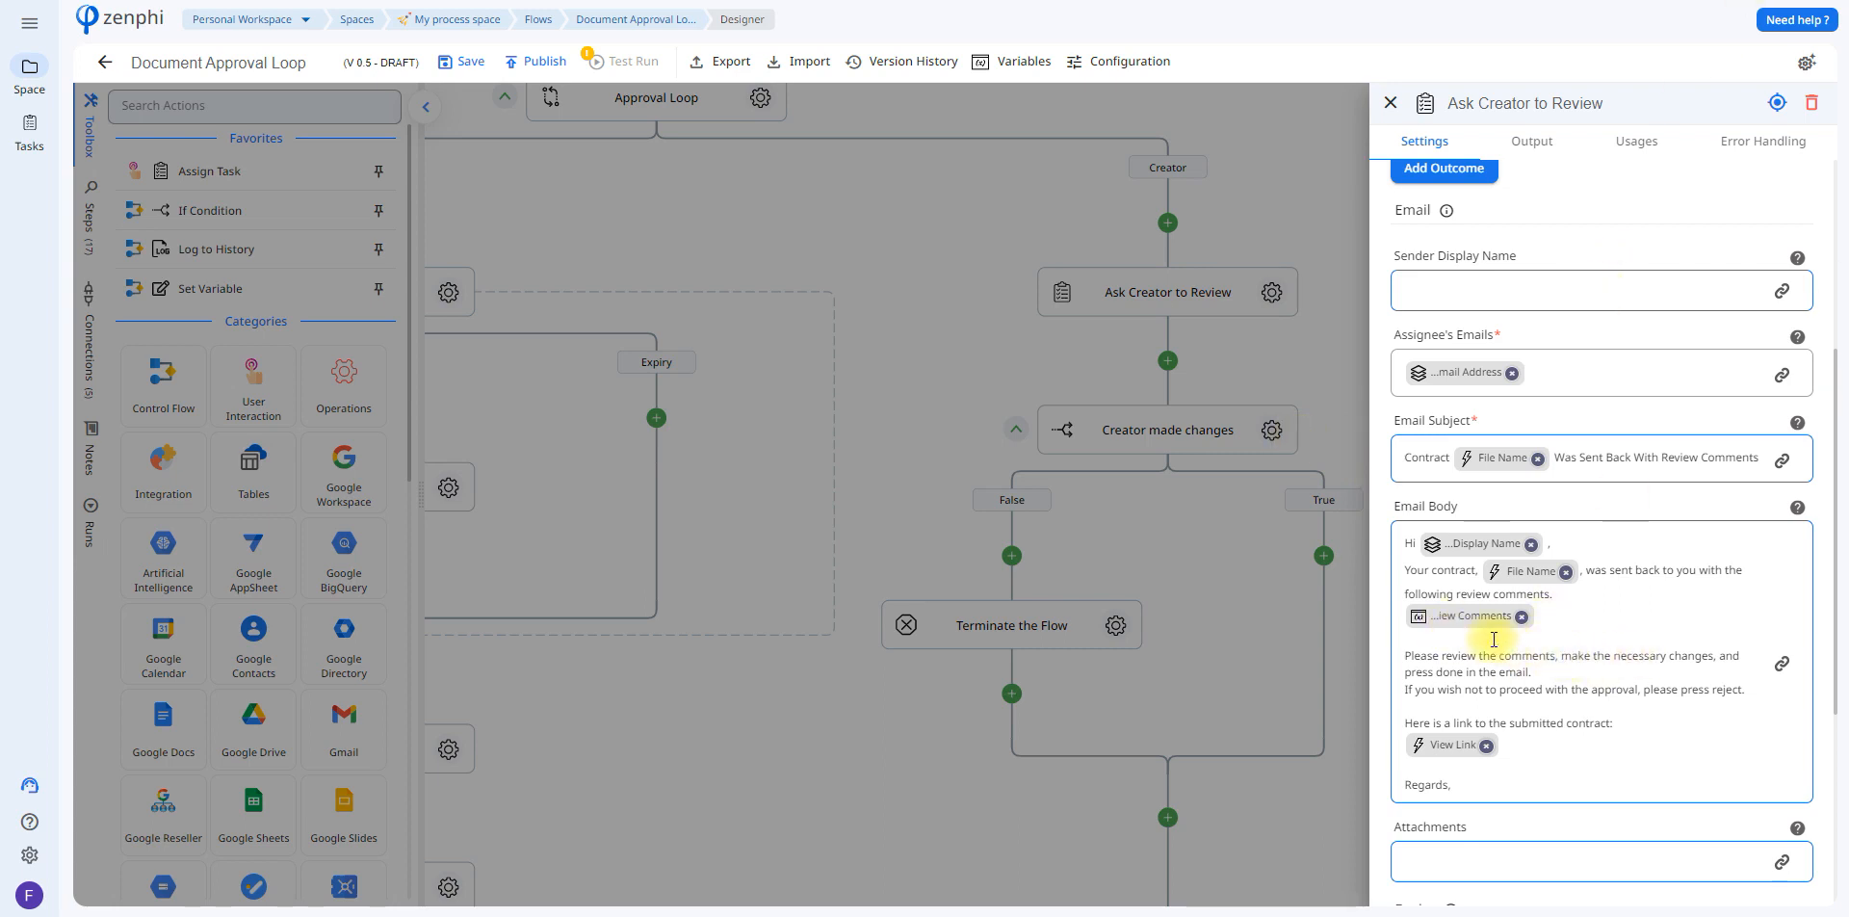
Step: Examine the Ask Creator to Review email body, including the Review Comments variable and the View Link token
{"action": "mouse_move", "coordinate": [1474, 622]}
{"action": "left_click", "coordinate": [1781, 663]}
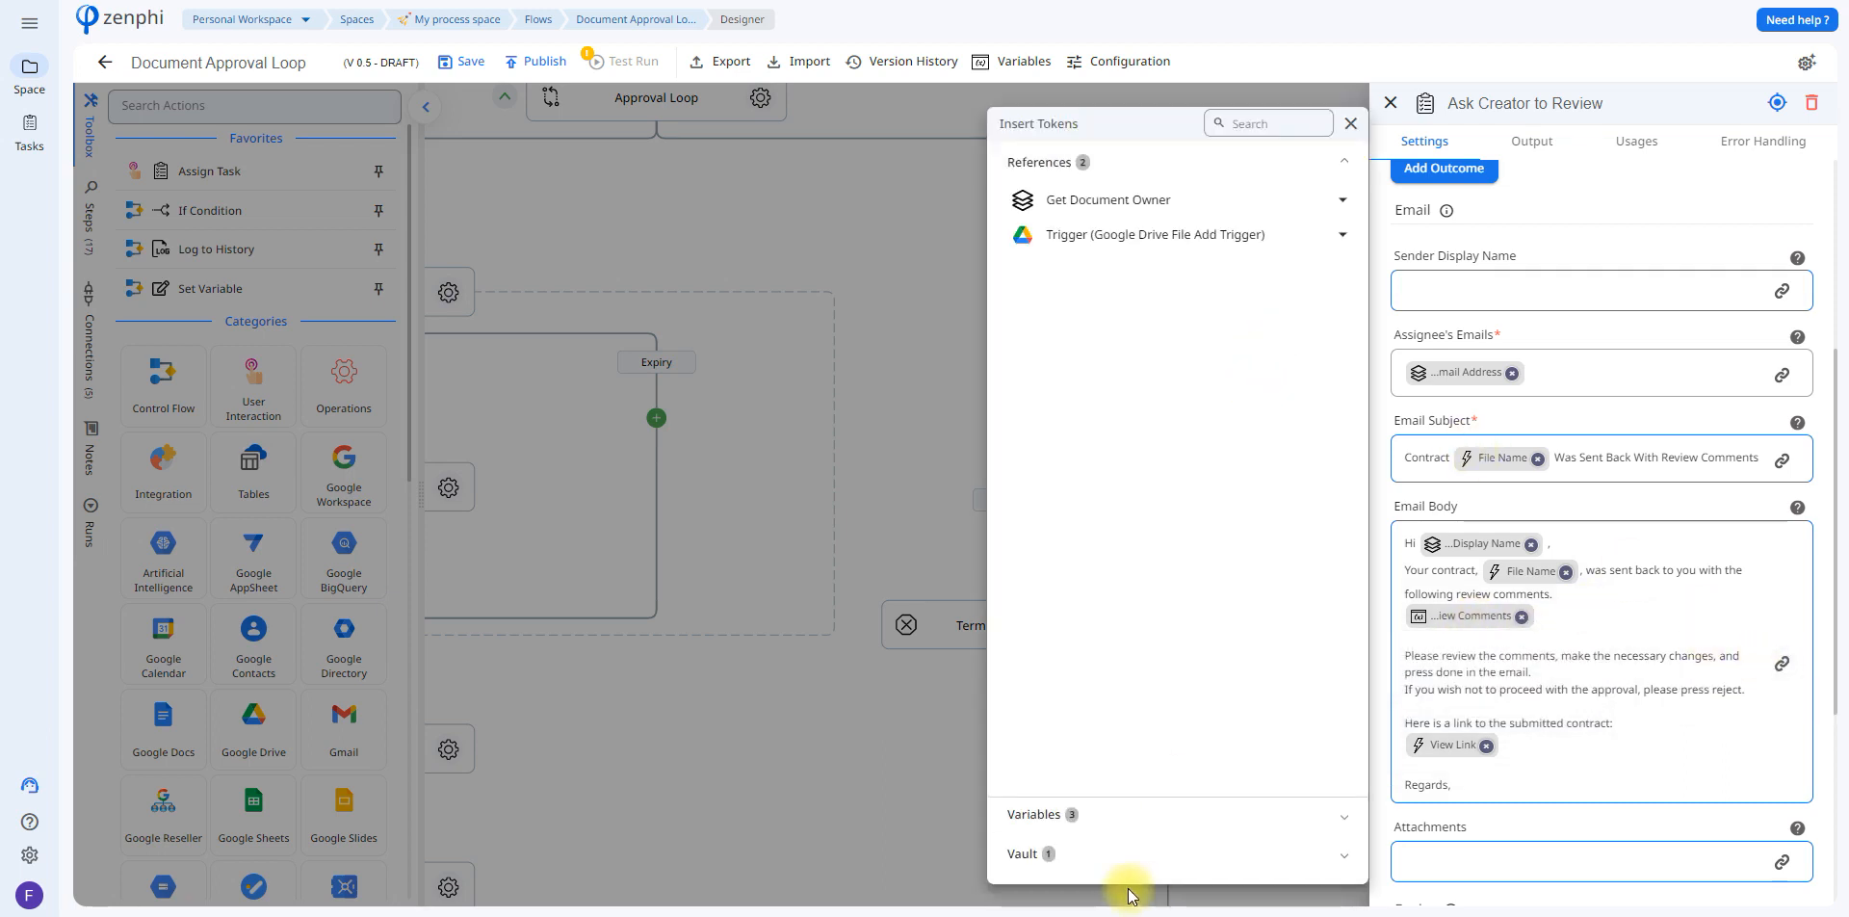
{"action": "left_click", "coordinate": [1069, 812]}
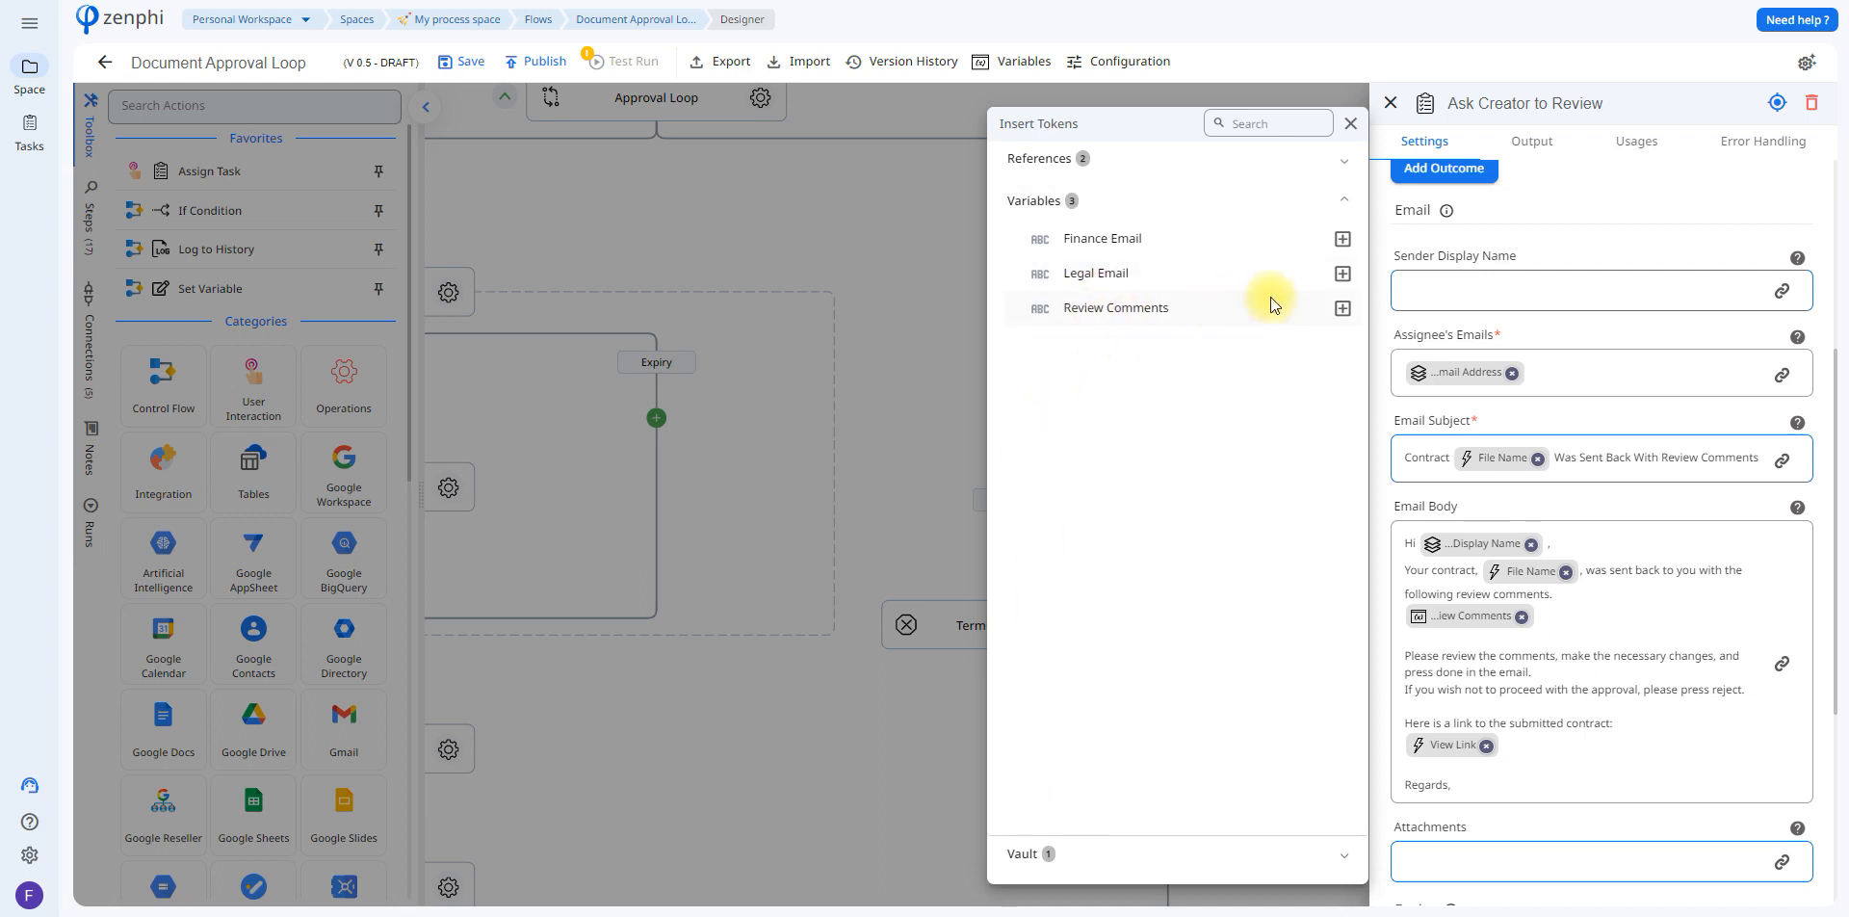
{"action": "left_click", "coordinate": [1744, 4]}
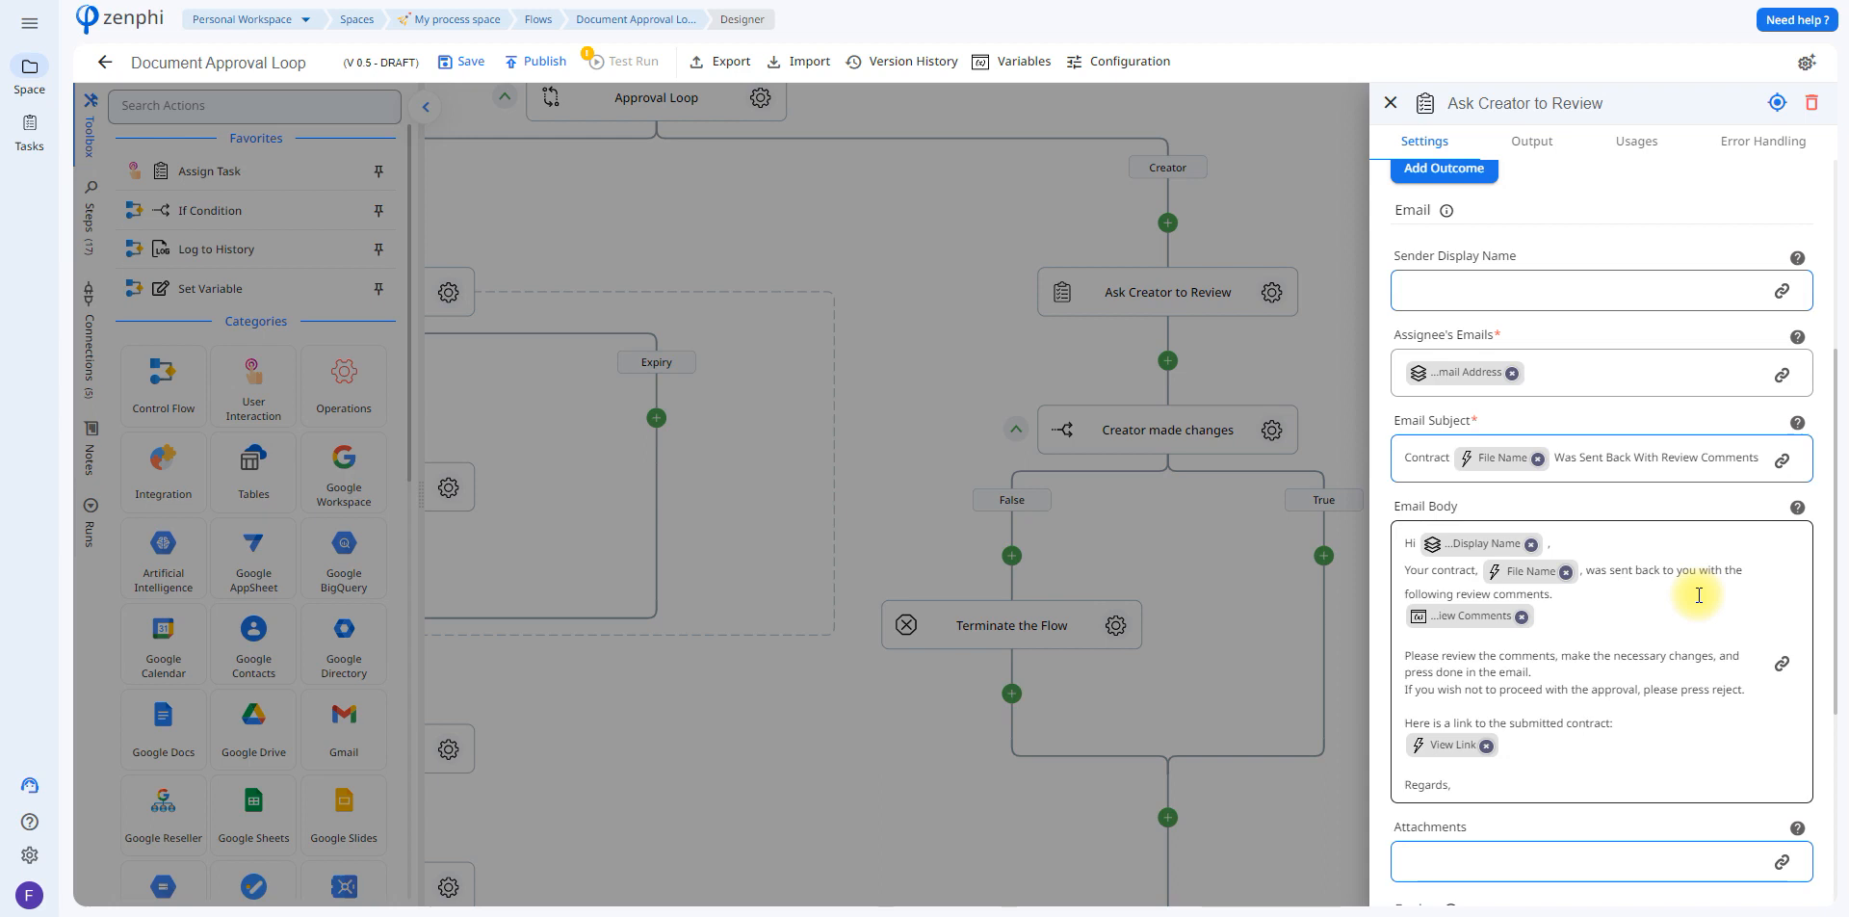
{"action": "mouse_move", "coordinate": [1431, 748]}
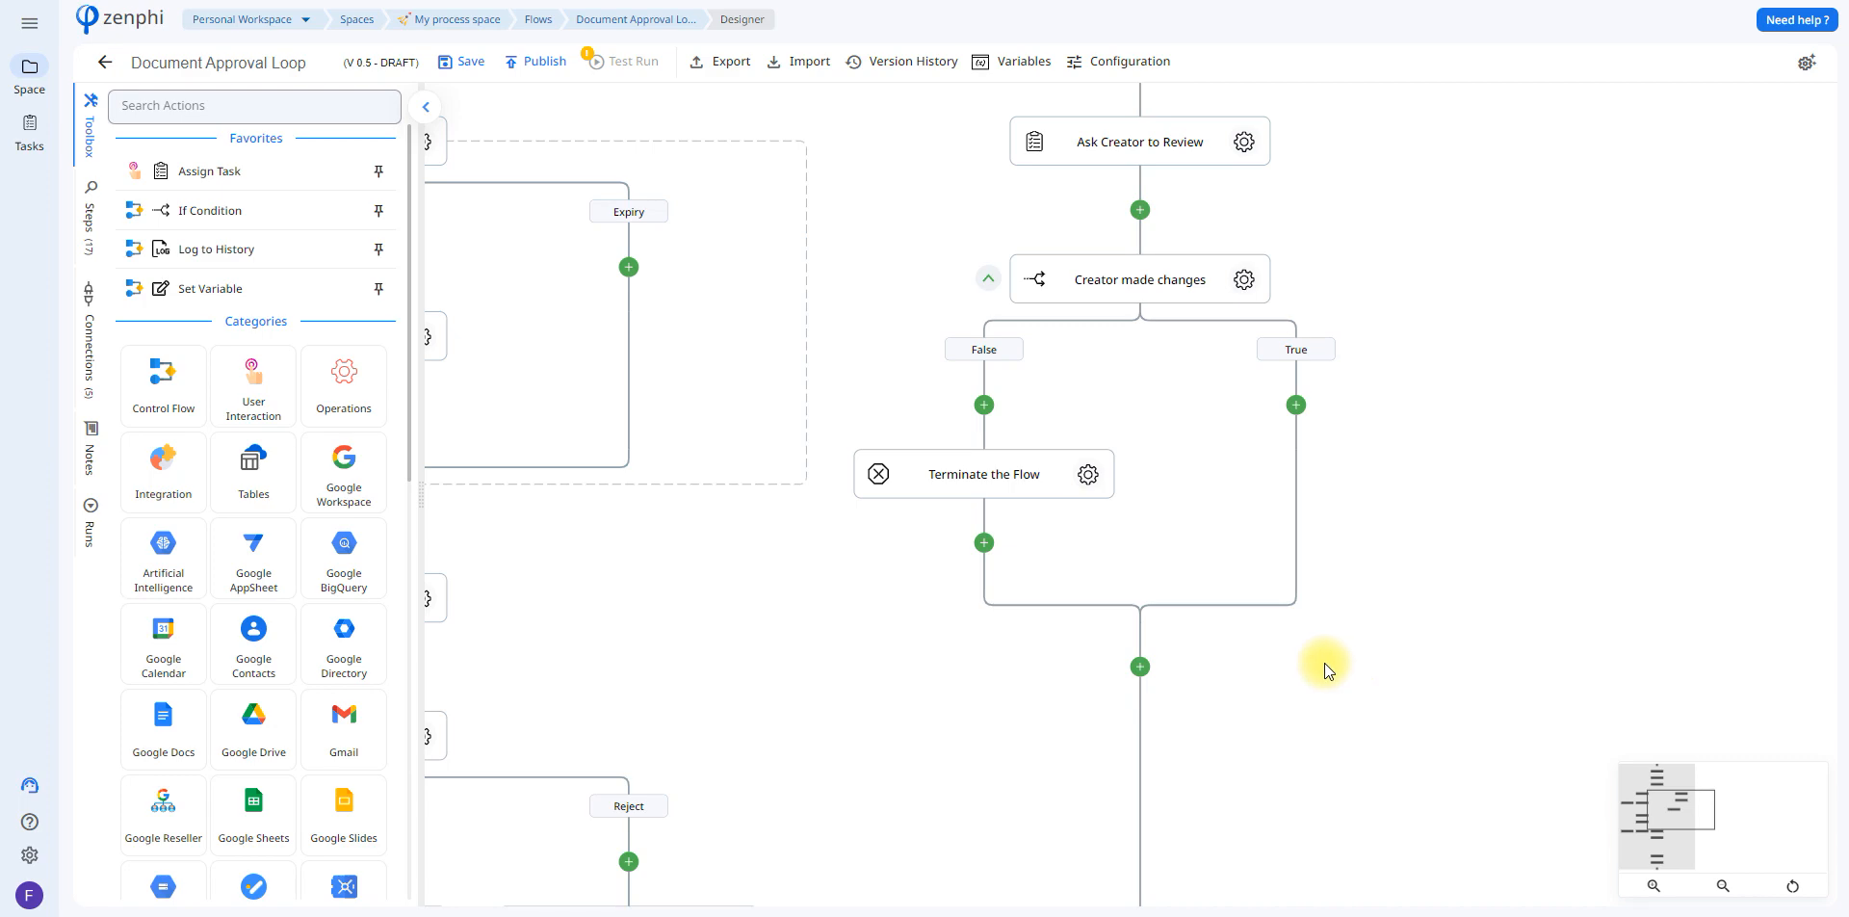
Step: Inspect the recipient, subject and body of Notify the creator in the Reject branch, and close its settings
{"action": "scroll", "coordinate": [1429, 481], "scroll_direction": "down", "scroll_amount": 6}
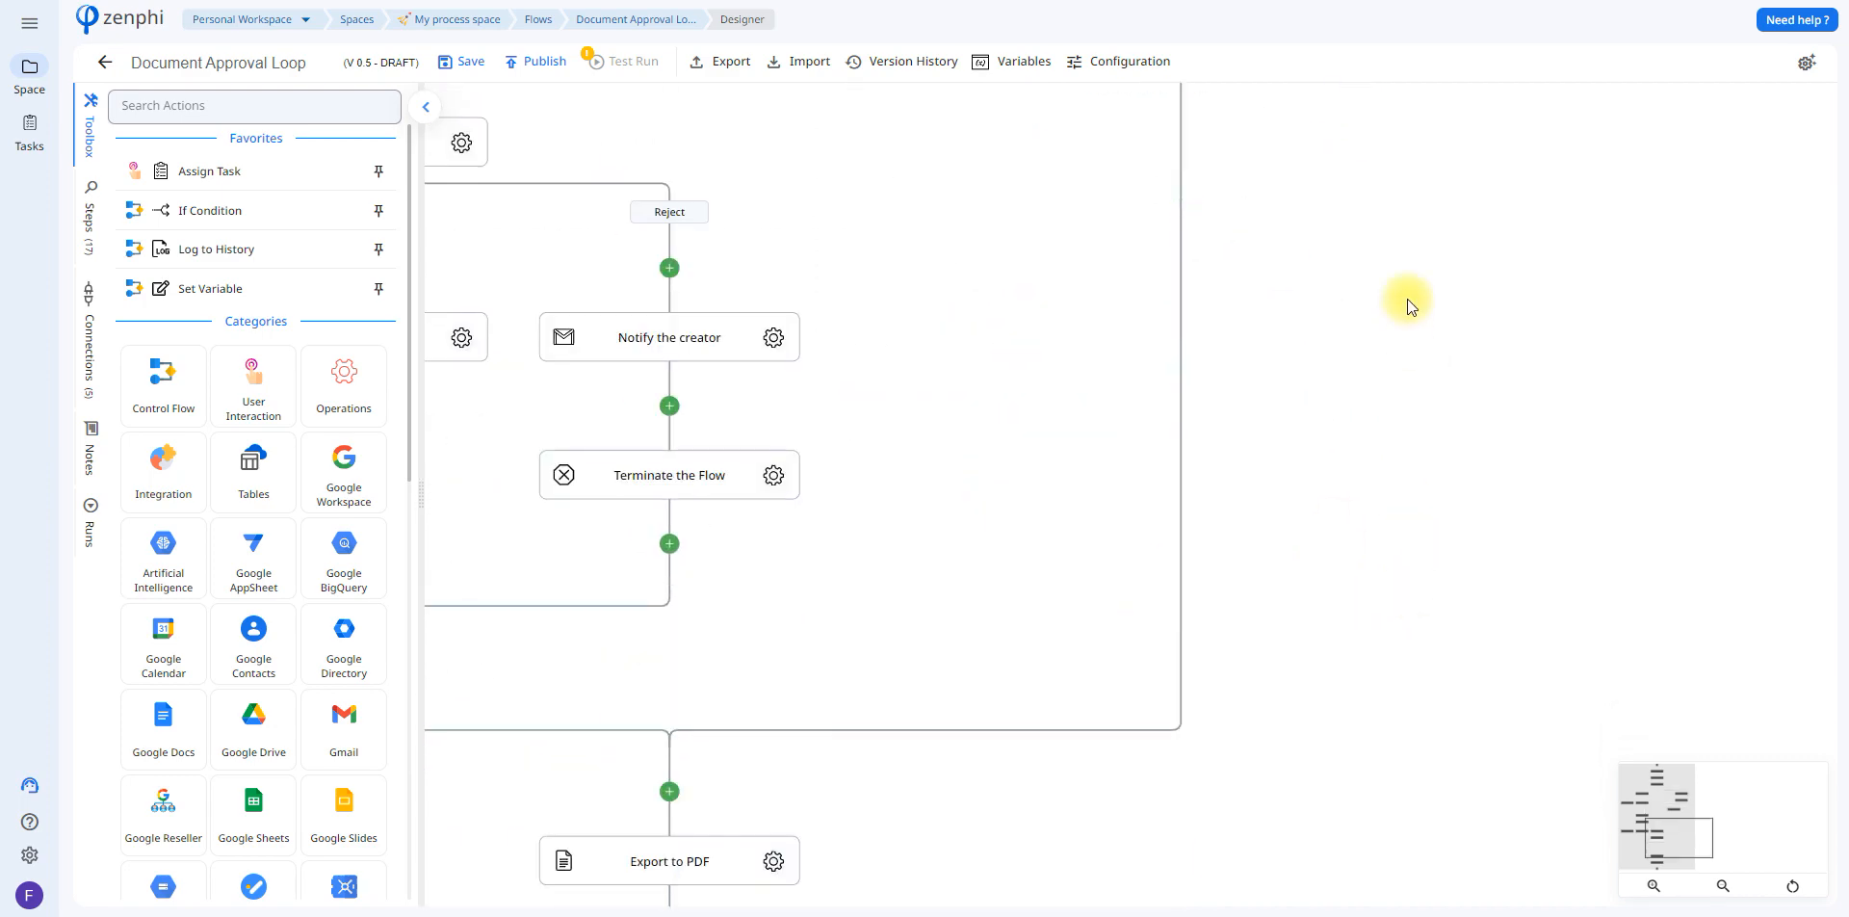
{"action": "left_click", "coordinate": [1338, 436]}
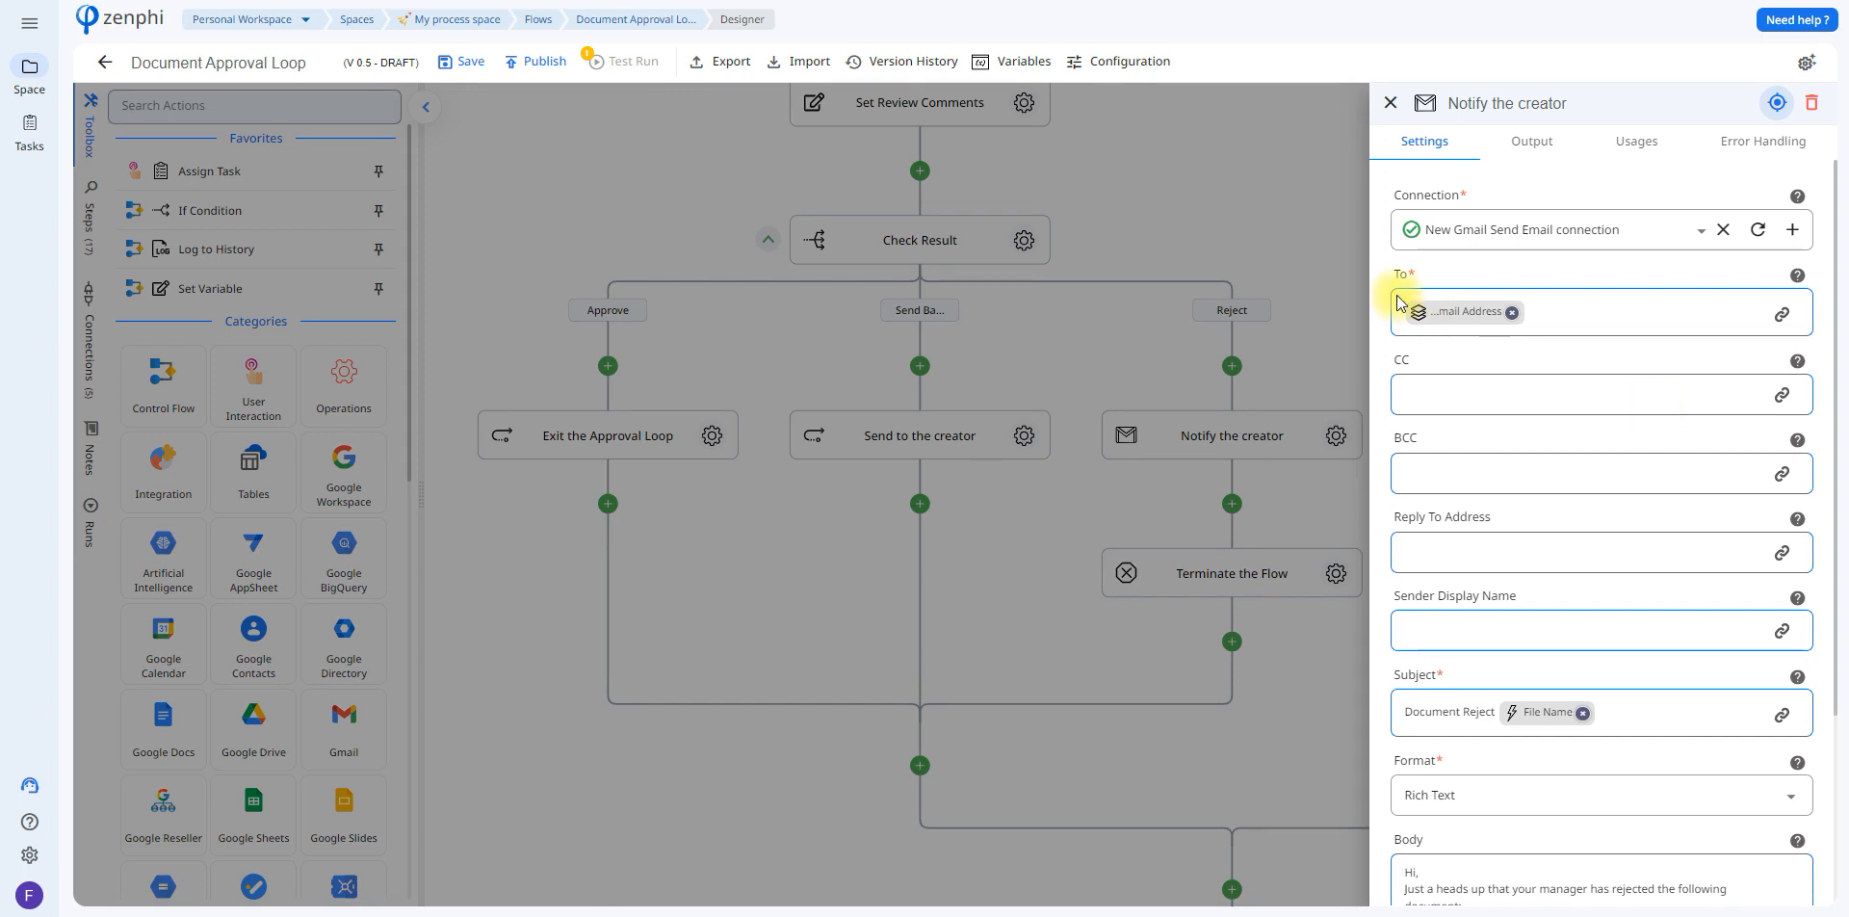
{"action": "mouse_move", "coordinate": [1423, 314]}
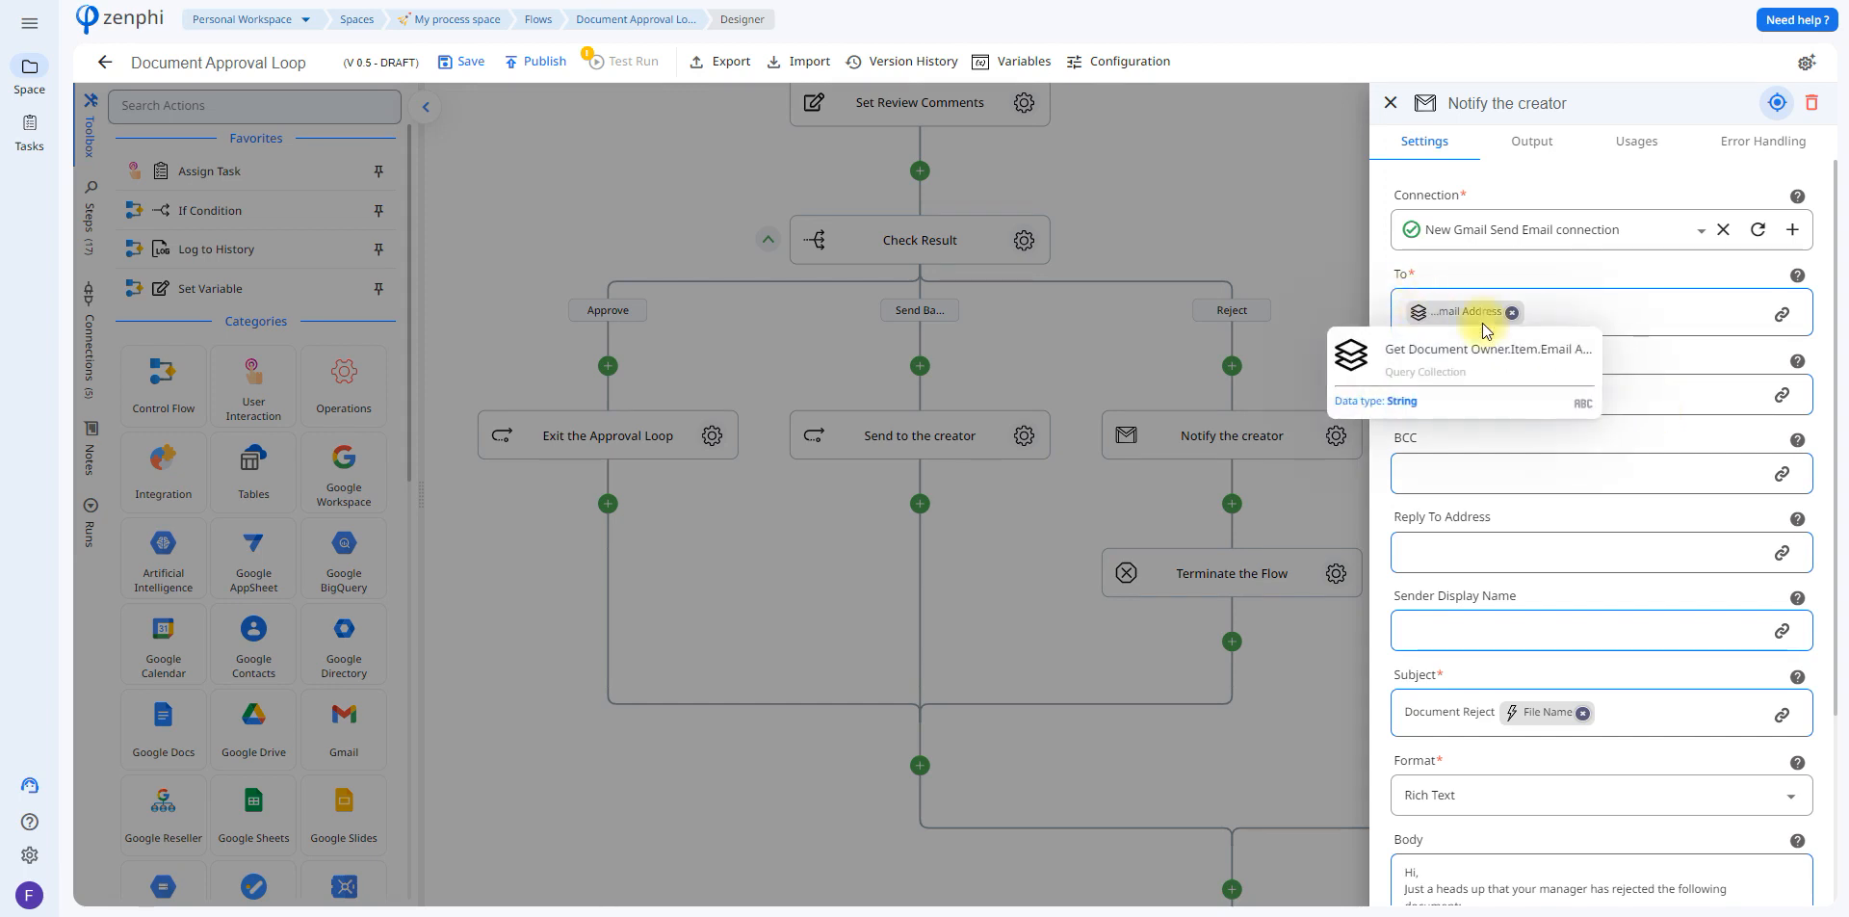
{"action": "left_click_drag", "start_coordinate": [1837, 324], "coordinate": [1841, 525]}
{"action": "left_click", "coordinate": [1655, 634]}
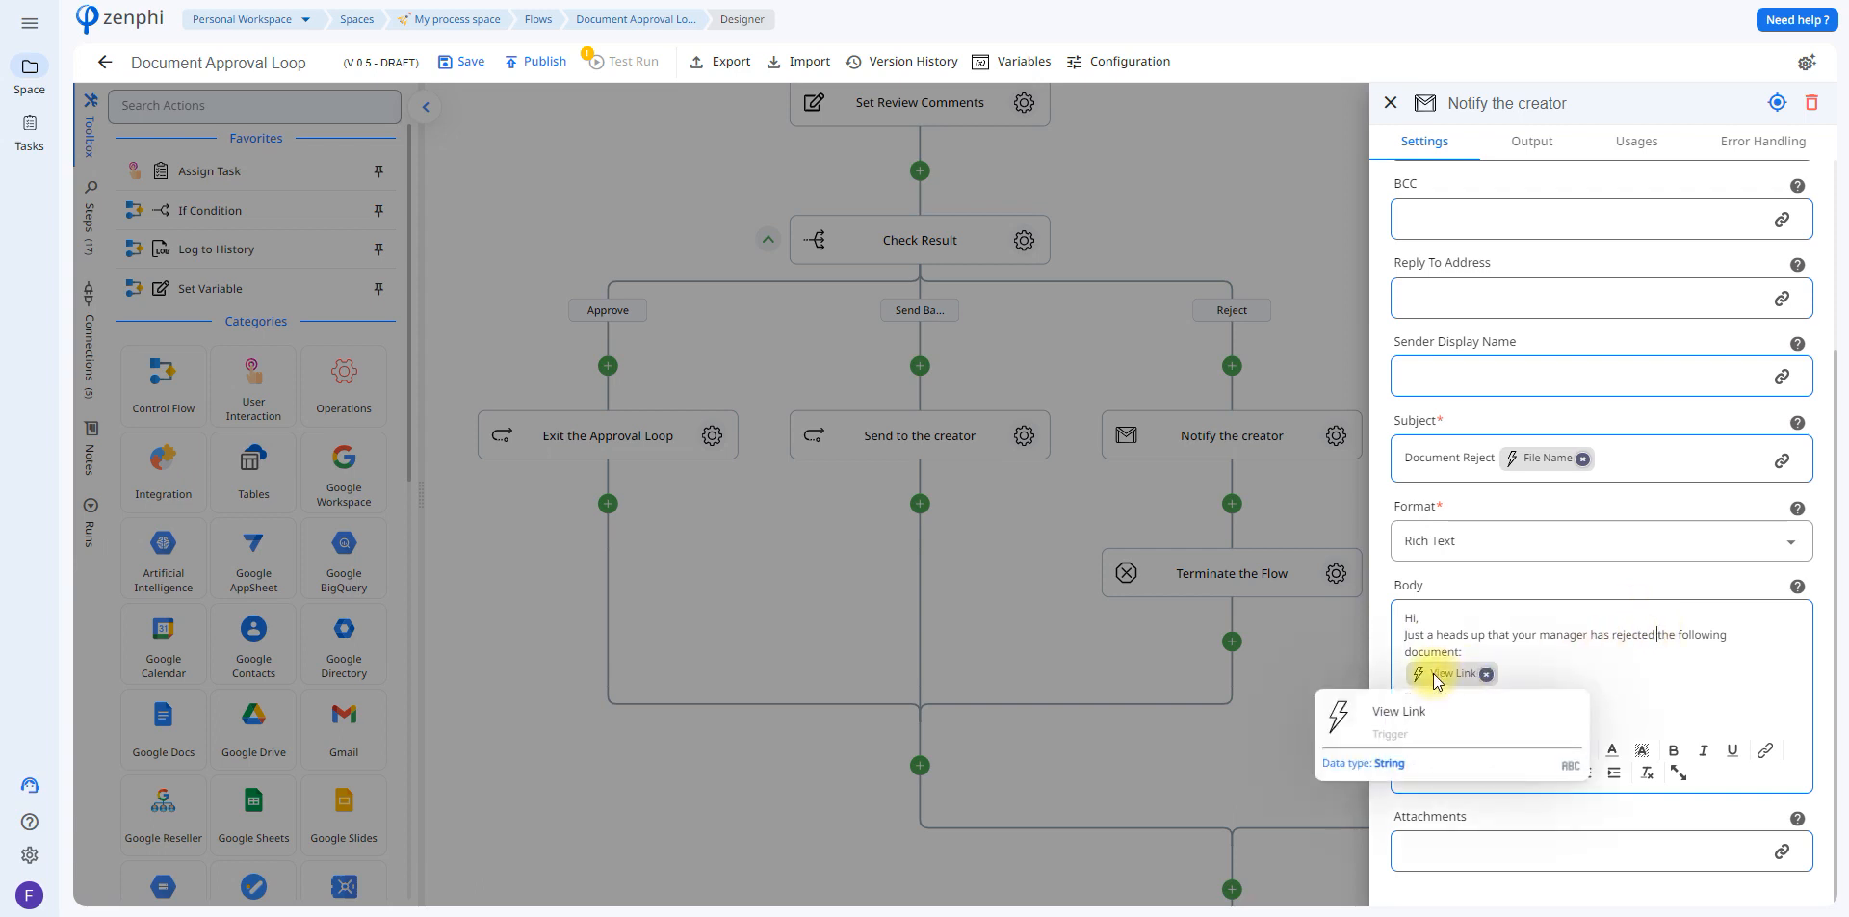
{"action": "left_click", "coordinate": [1737, 1]}
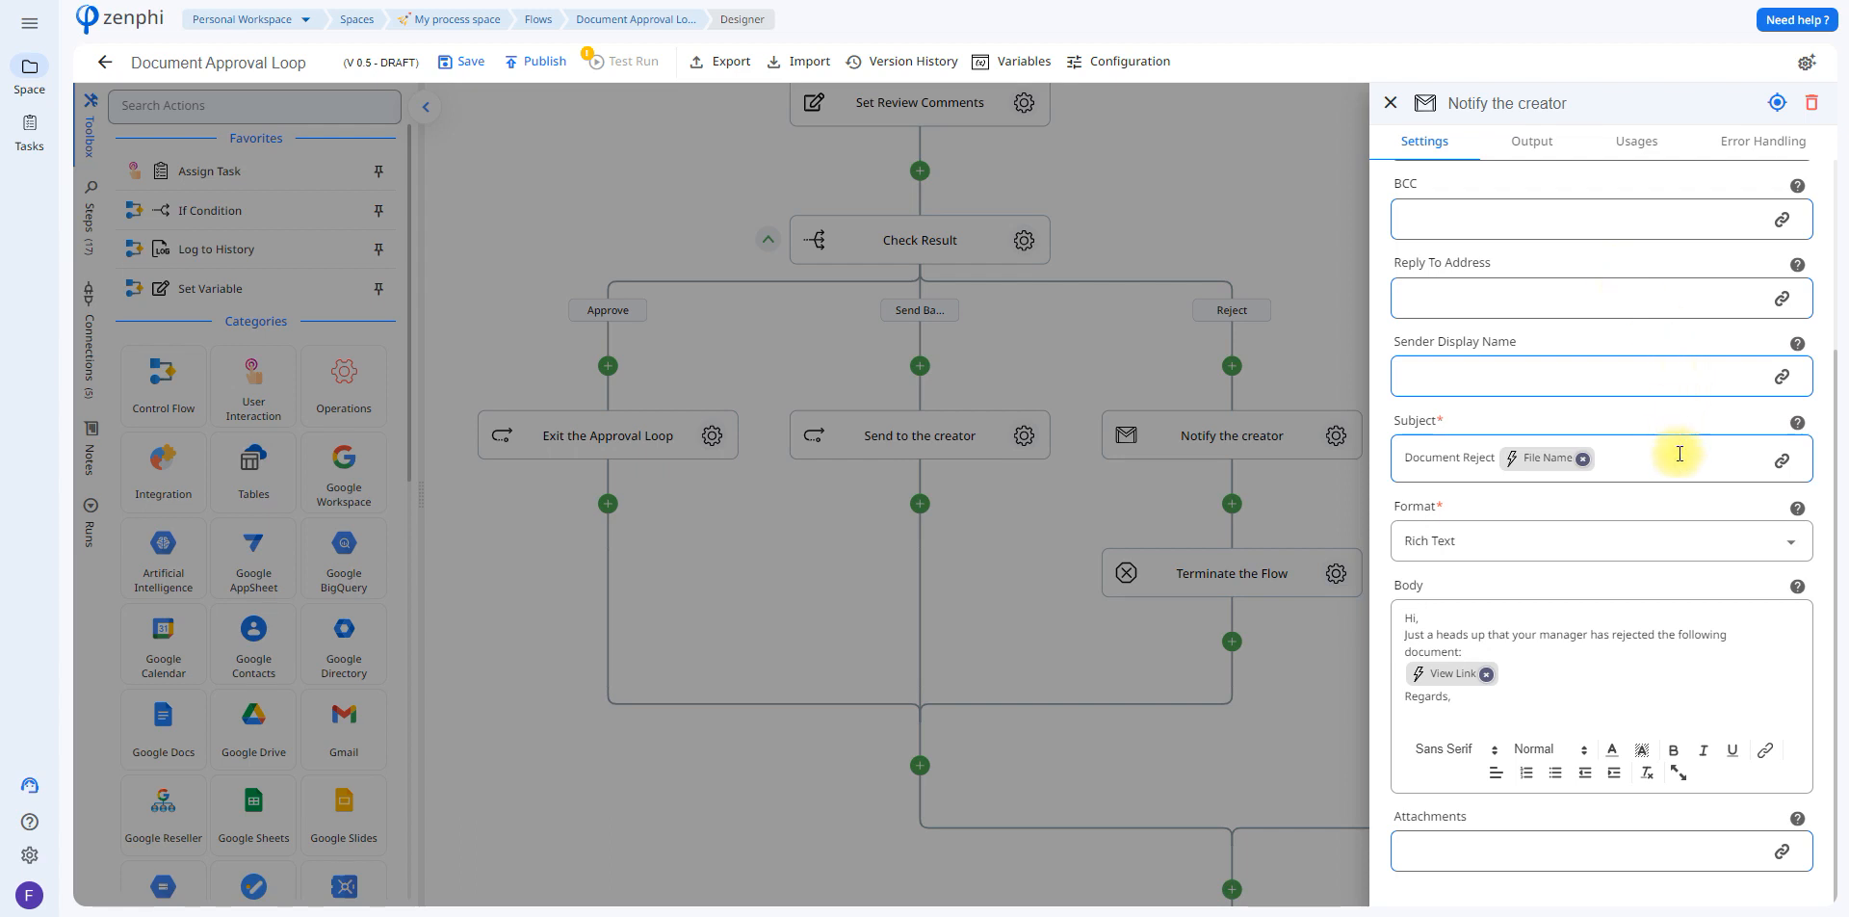
{"action": "left_click", "coordinate": [1575, 647]}
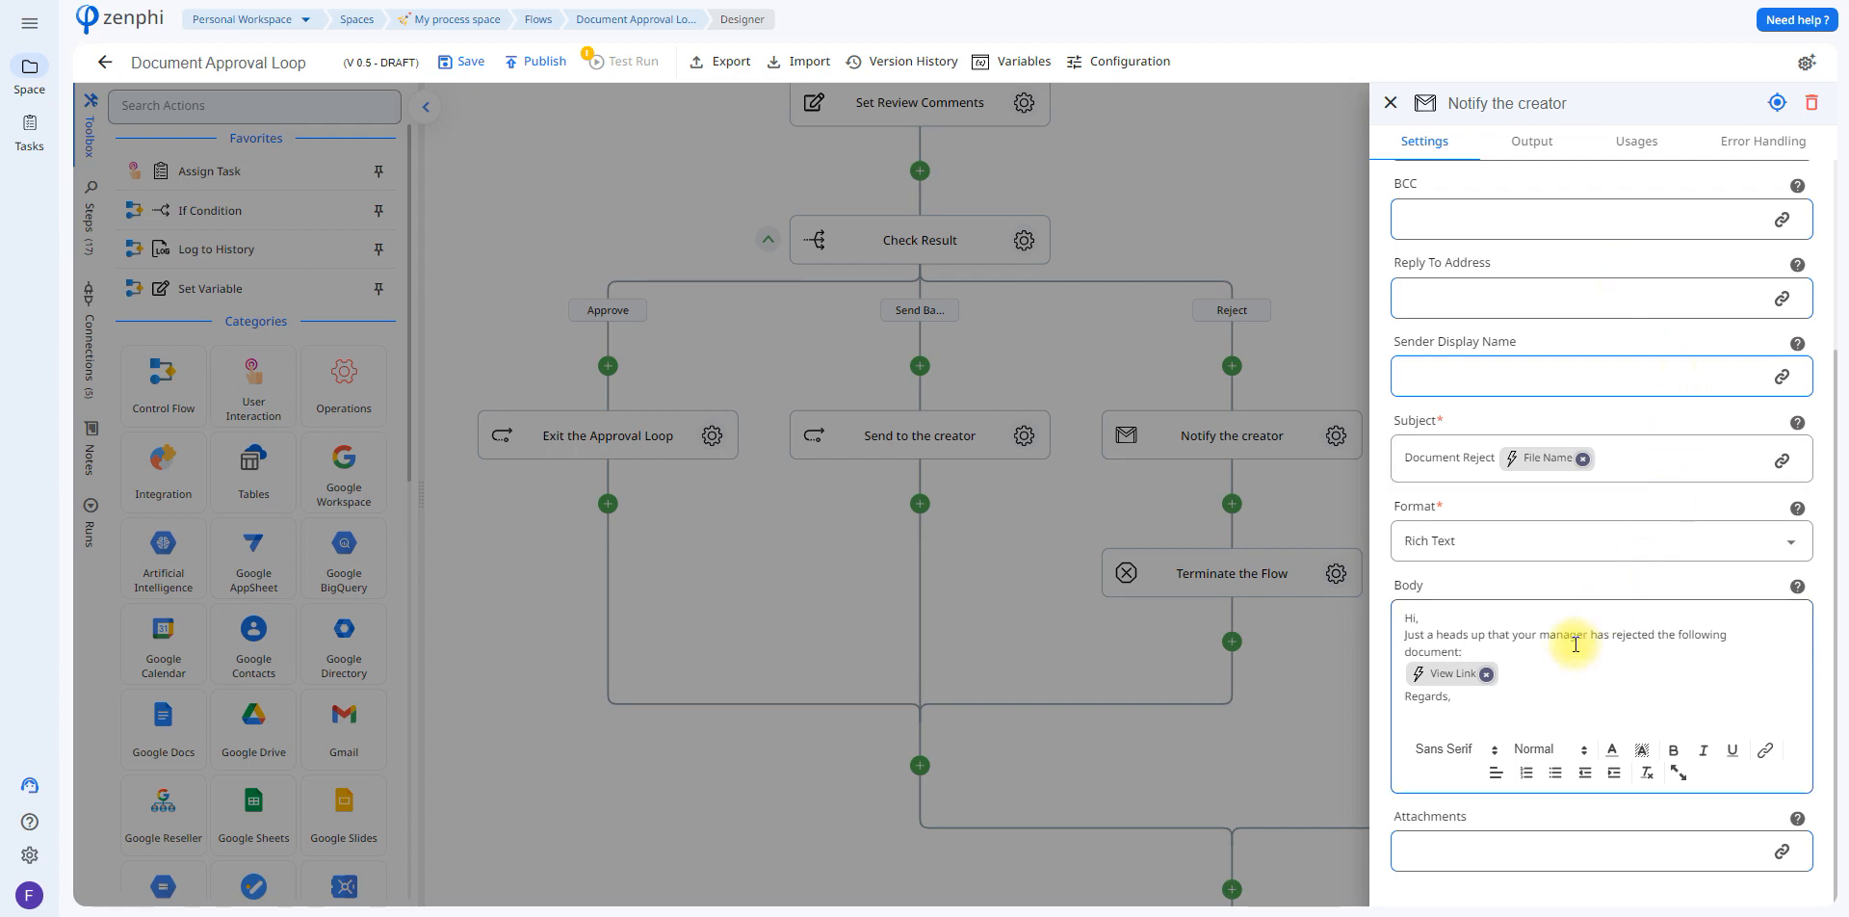
{"action": "left_click", "coordinate": [1184, 718]}
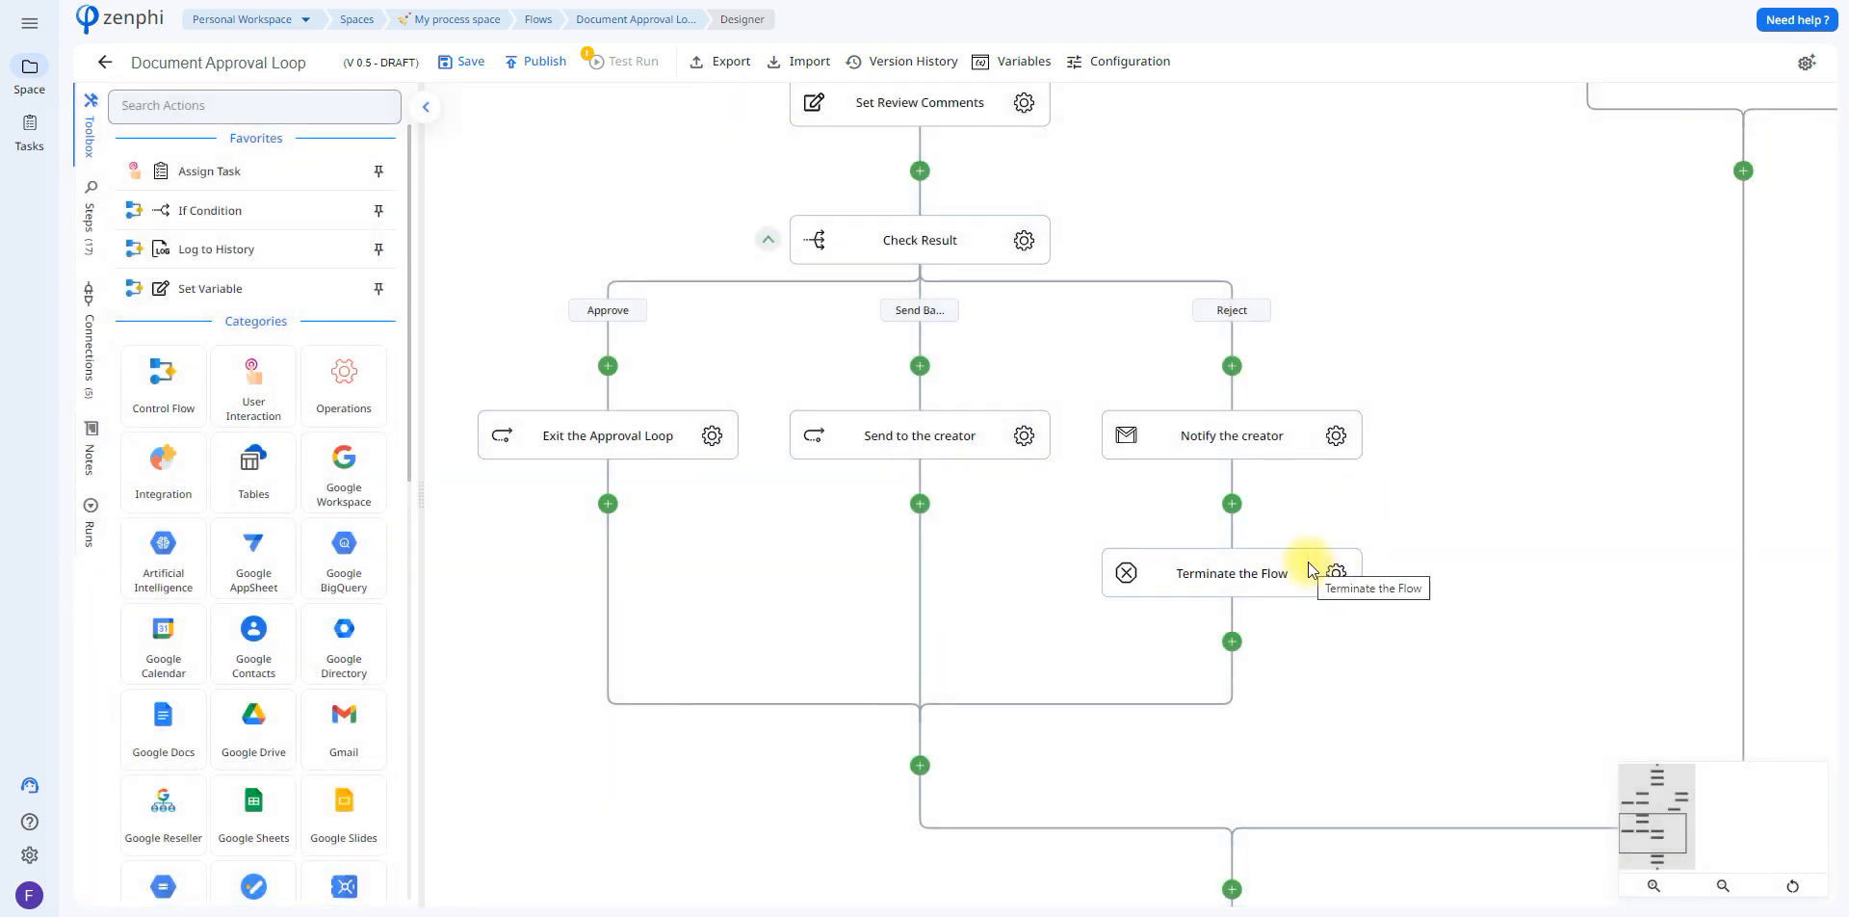
Step: Follow the flow past Terminate the Flow to Export to PDF, then inspect that action's settings and close them
{"action": "left_click_drag", "start_coordinate": [1733, 330], "coordinate": [1663, 236]}
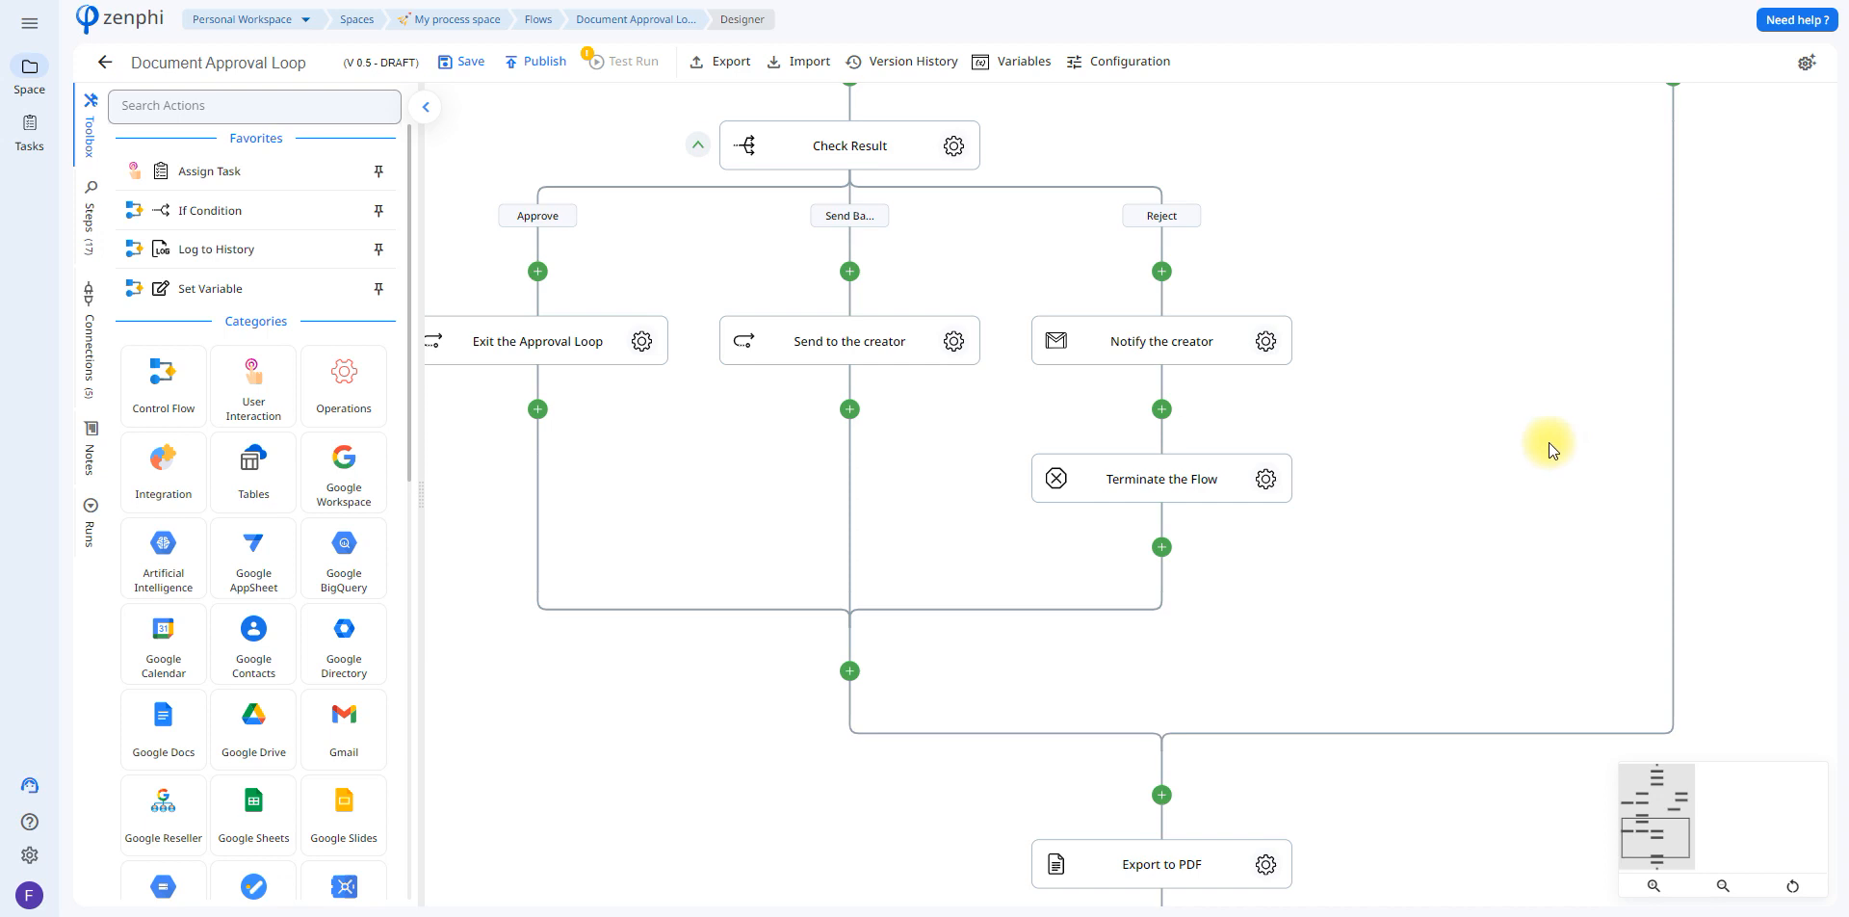
{"action": "left_click_drag", "start_coordinate": [1548, 442], "coordinate": [1556, 308]}
{"action": "left_click_drag", "start_coordinate": [1392, 736], "coordinate": [1407, 776]}
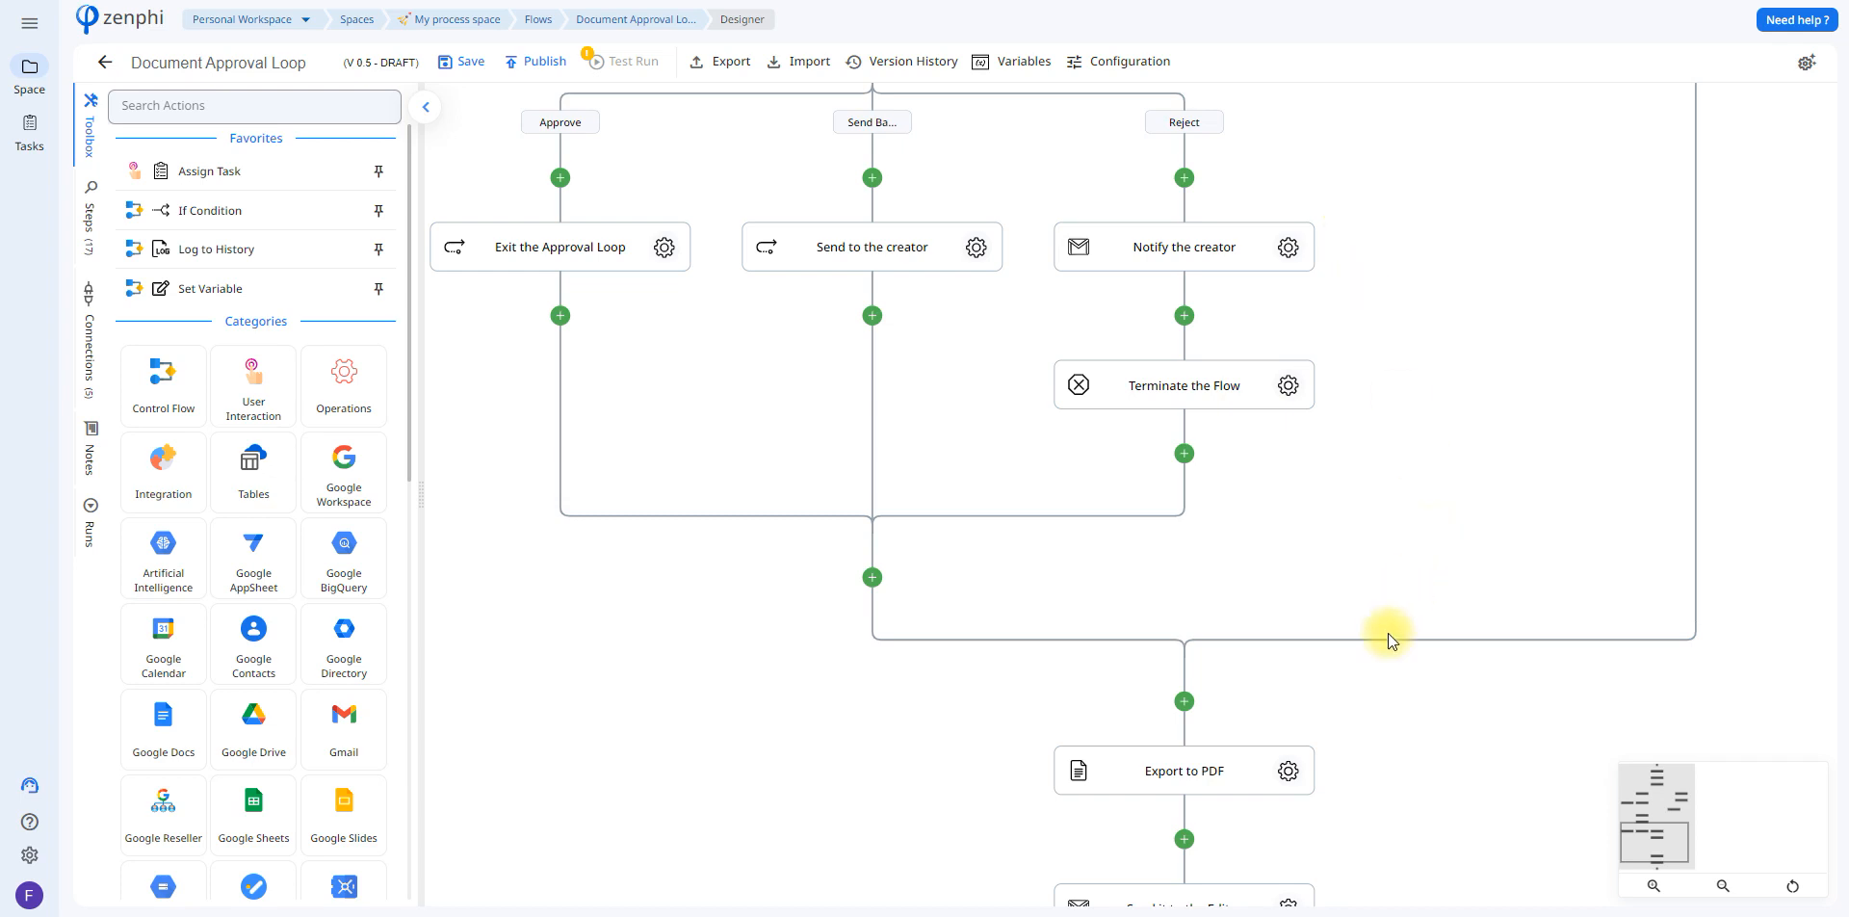
{"action": "left_click_drag", "start_coordinate": [1453, 742], "coordinate": [1371, 431]}
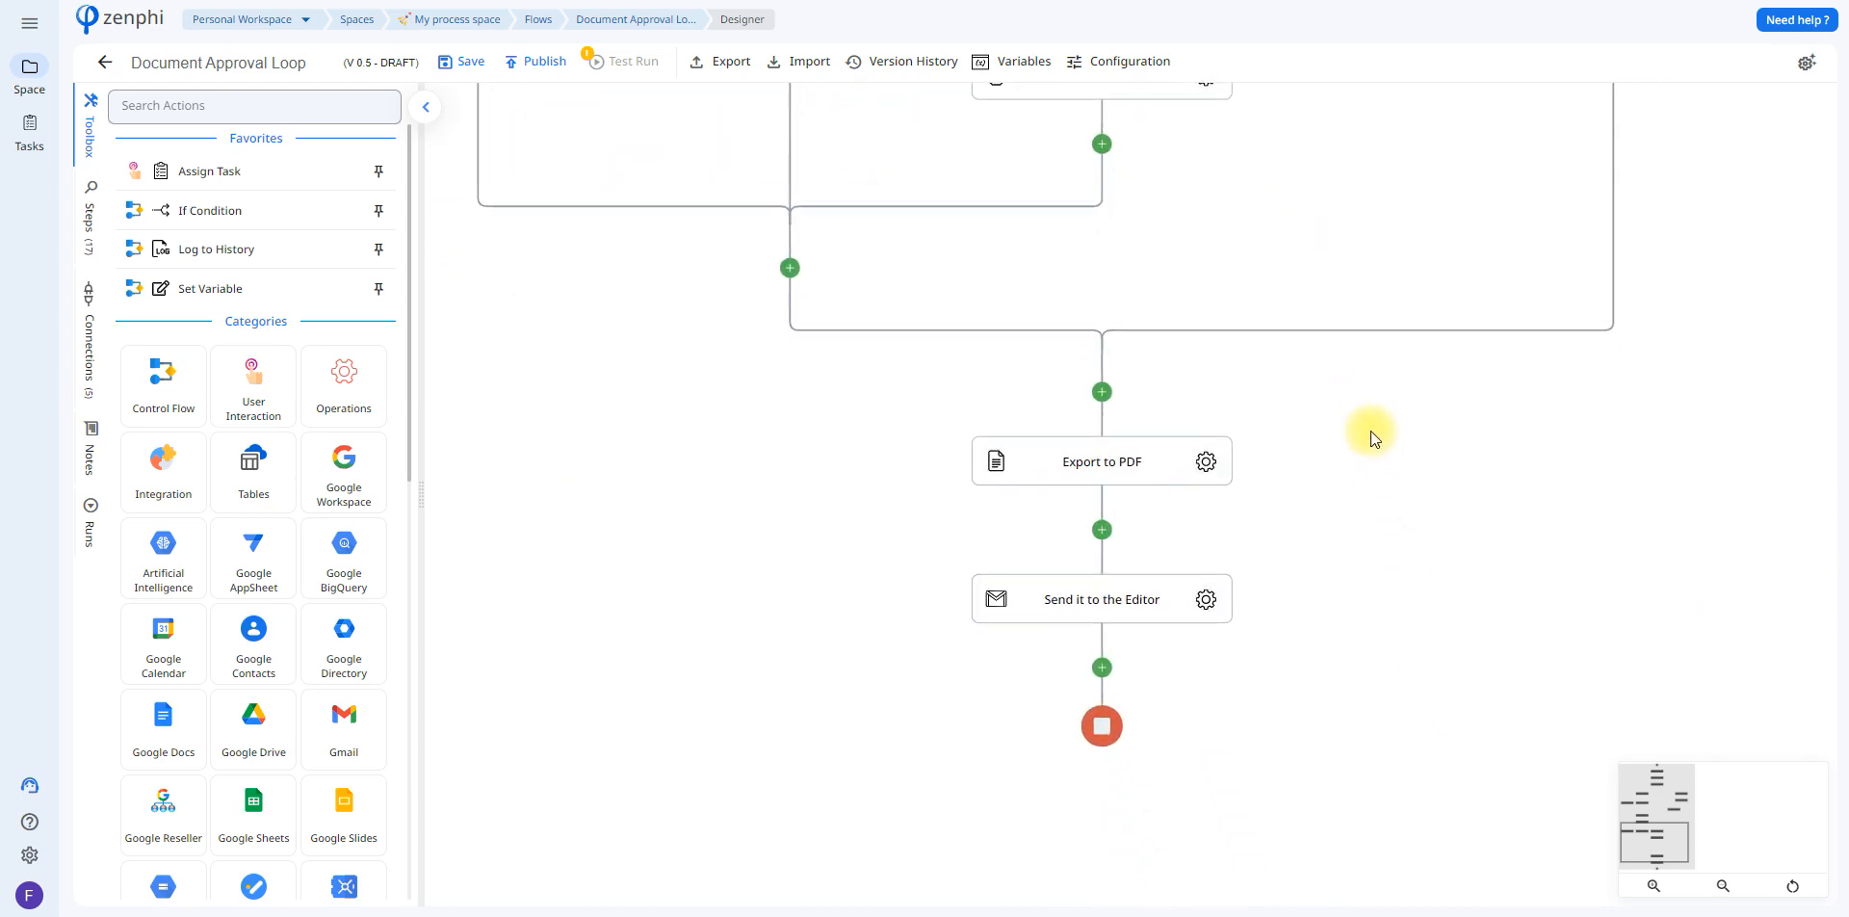
{"action": "left_click", "coordinate": [1209, 464]}
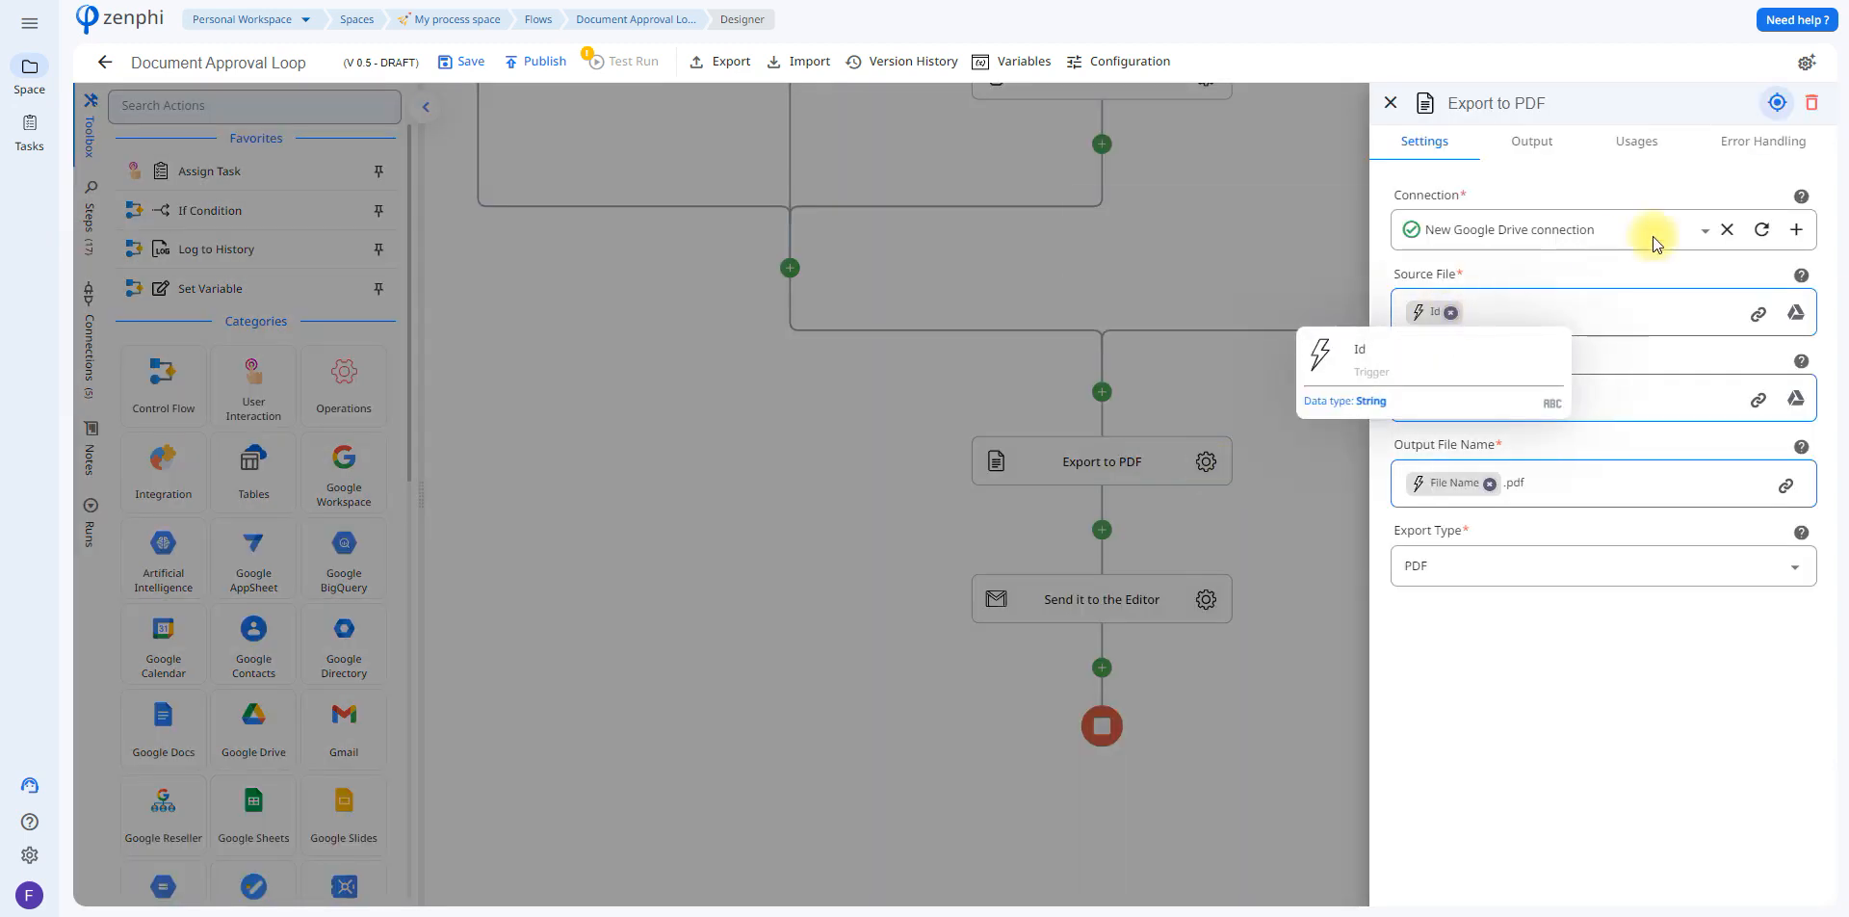
{"action": "left_click", "coordinate": [1757, 313]}
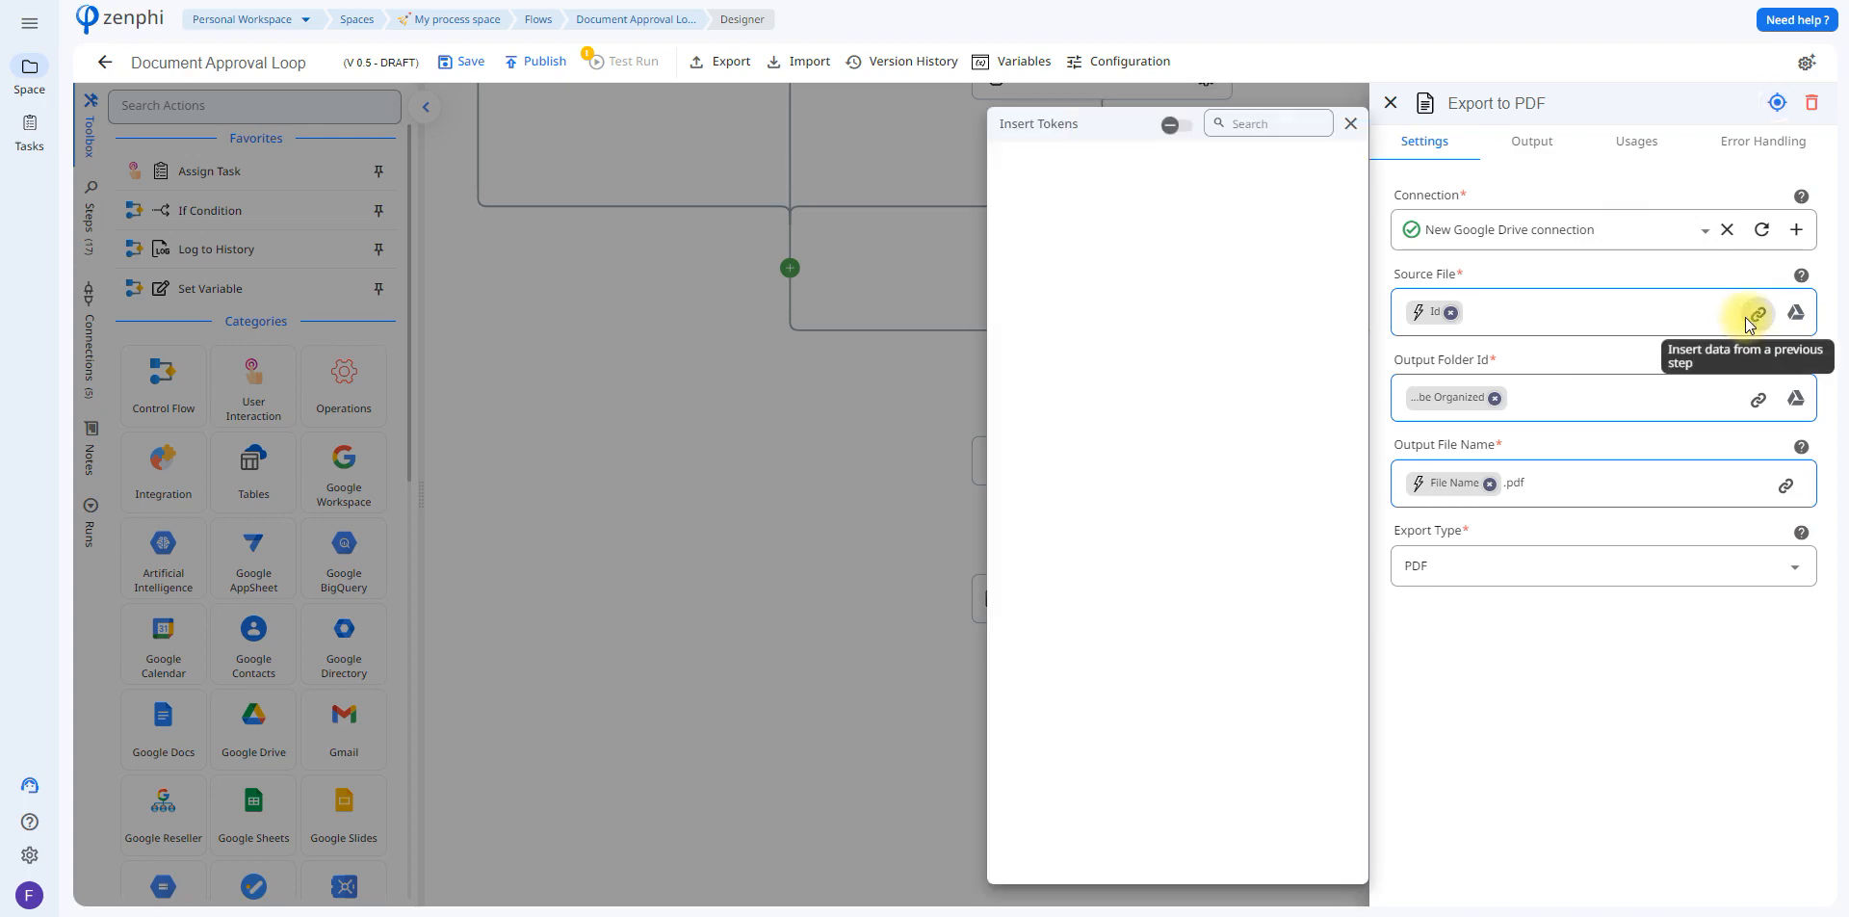
{"action": "left_click", "coordinate": [1223, 233]}
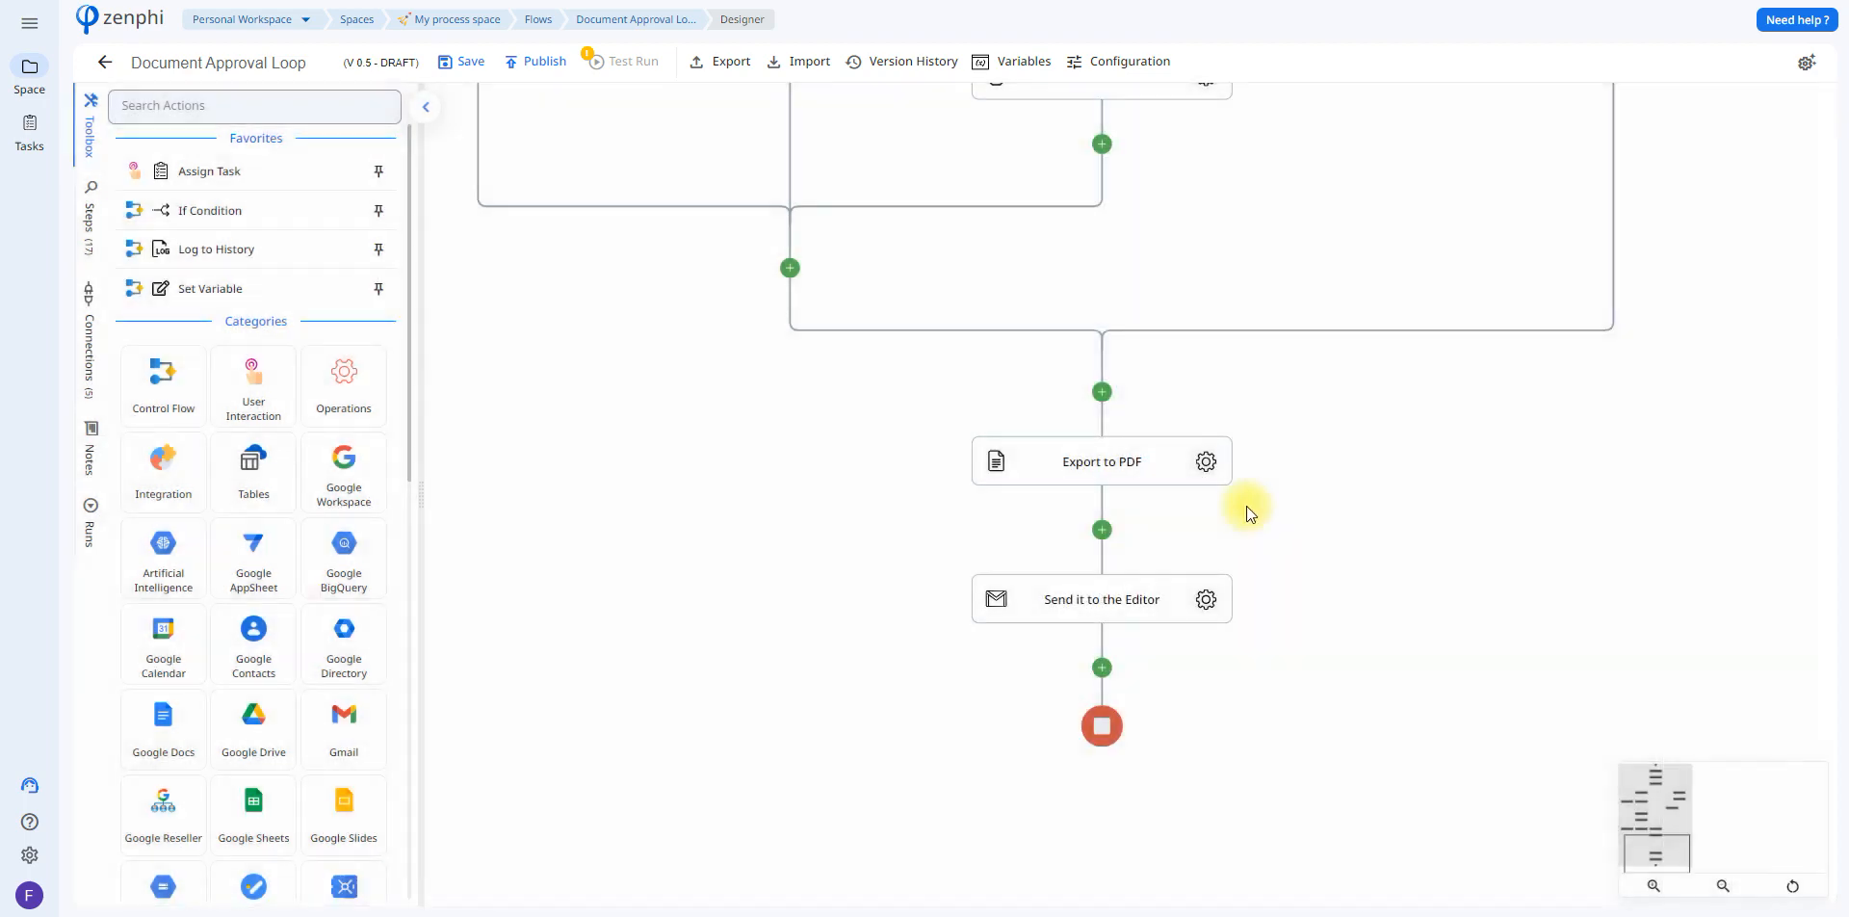
Step: Reopen the Export to PDF settings and look through the Google Drive trigger tokens available for its Source File
{"action": "left_click", "coordinate": [1210, 464]}
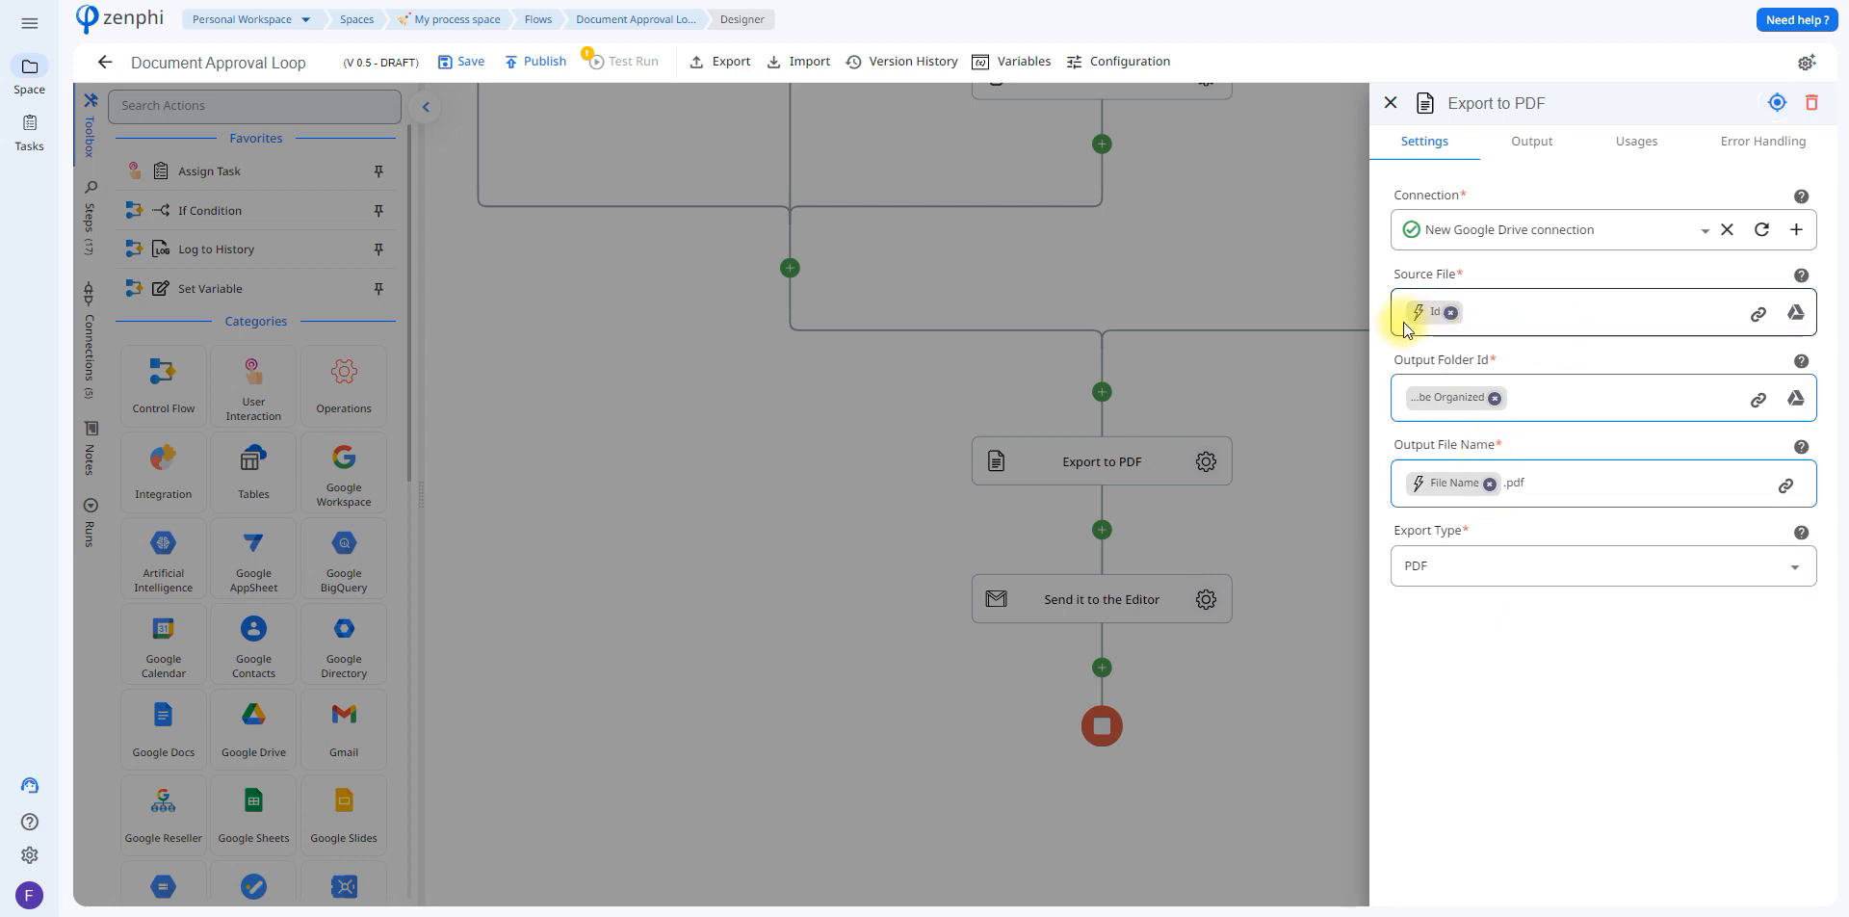
{"action": "left_click", "coordinate": [1757, 313]}
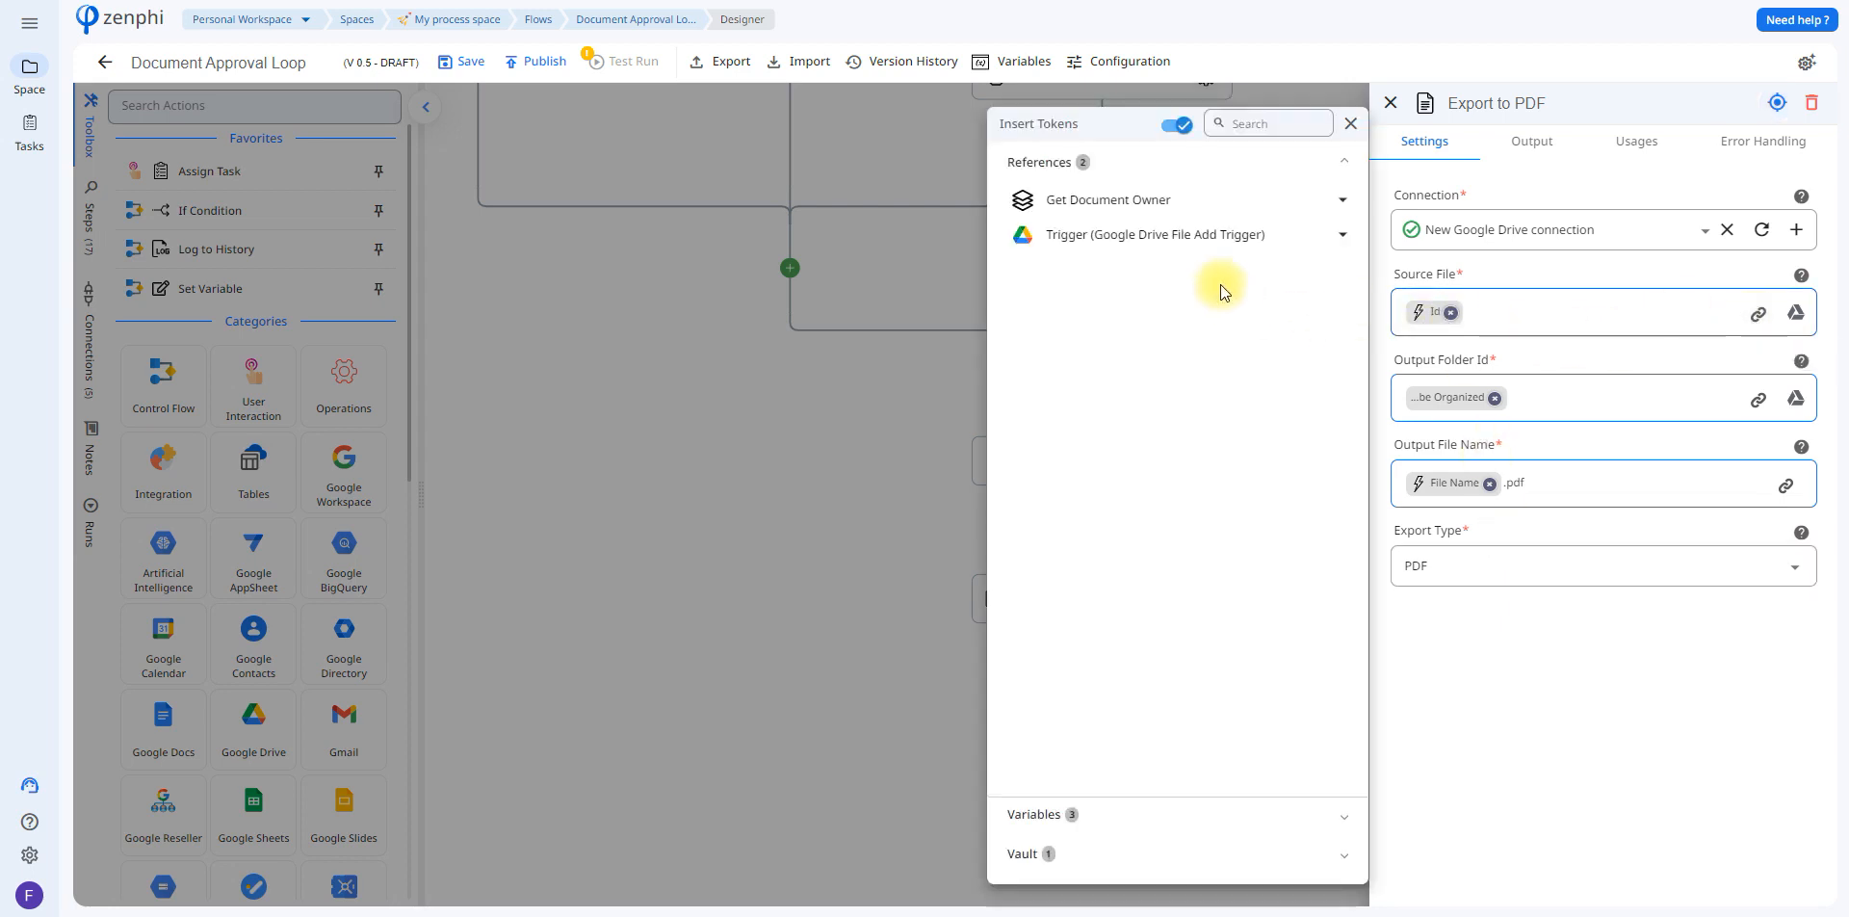
{"action": "left_click", "coordinate": [1198, 252]}
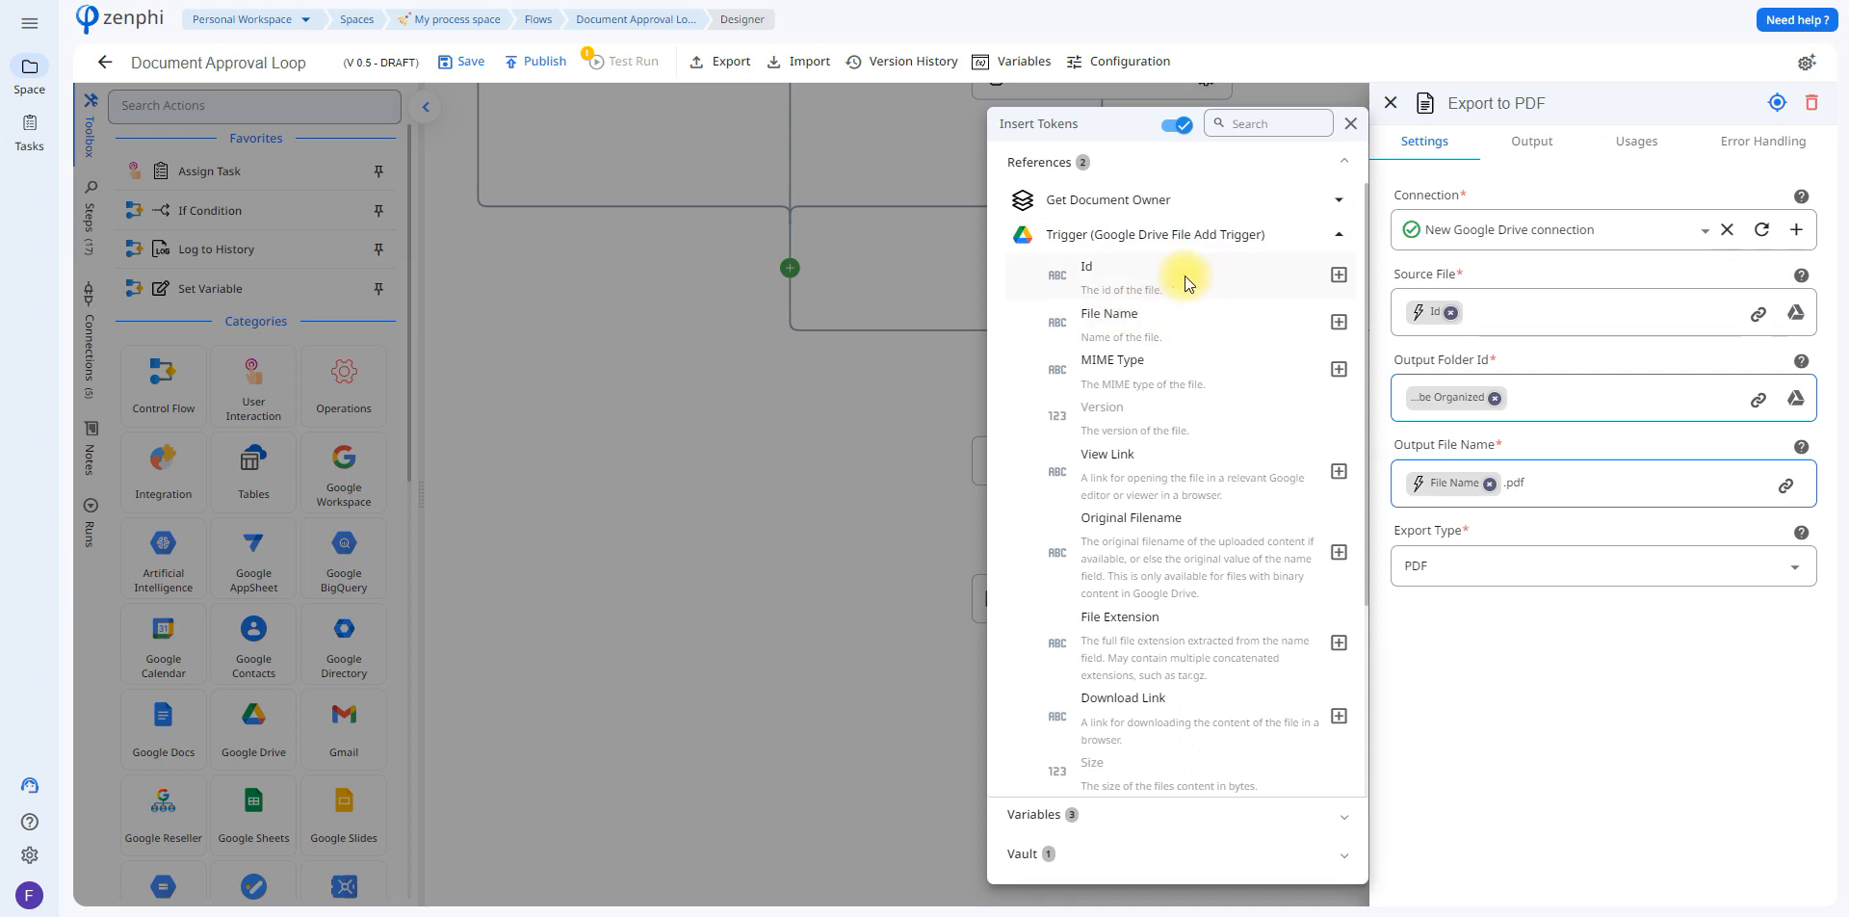
{"action": "left_click", "coordinate": [1583, 385]}
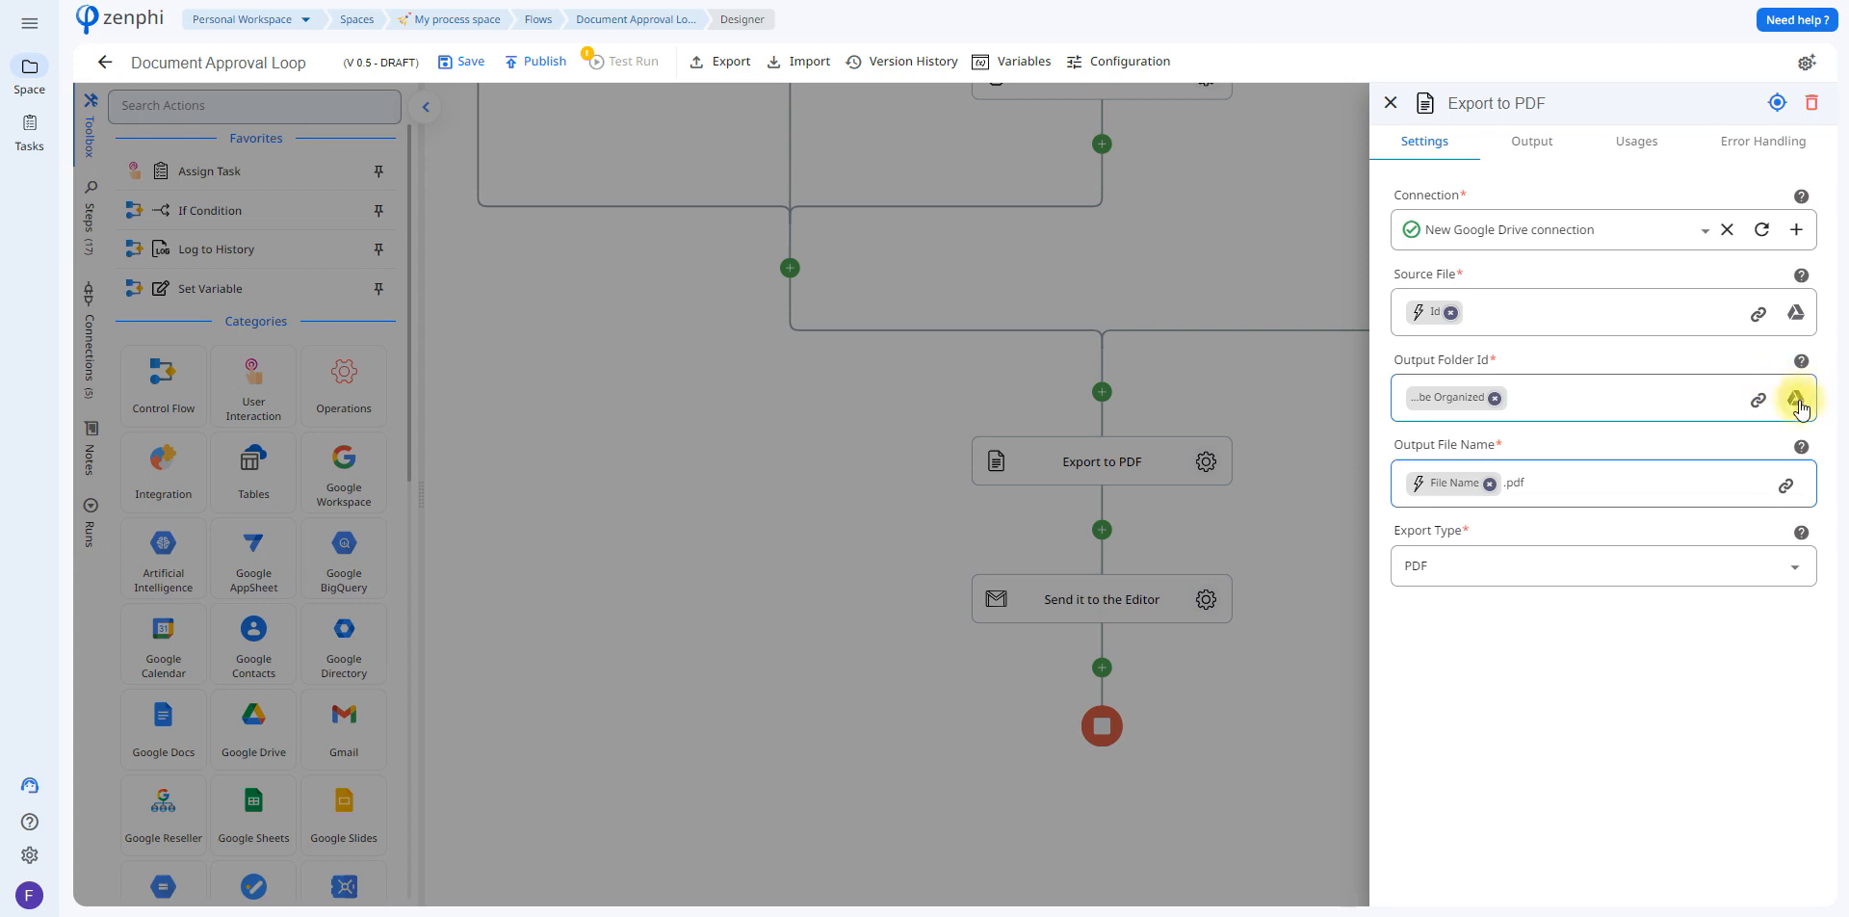
{"action": "left_click", "coordinate": [1583, 493]}
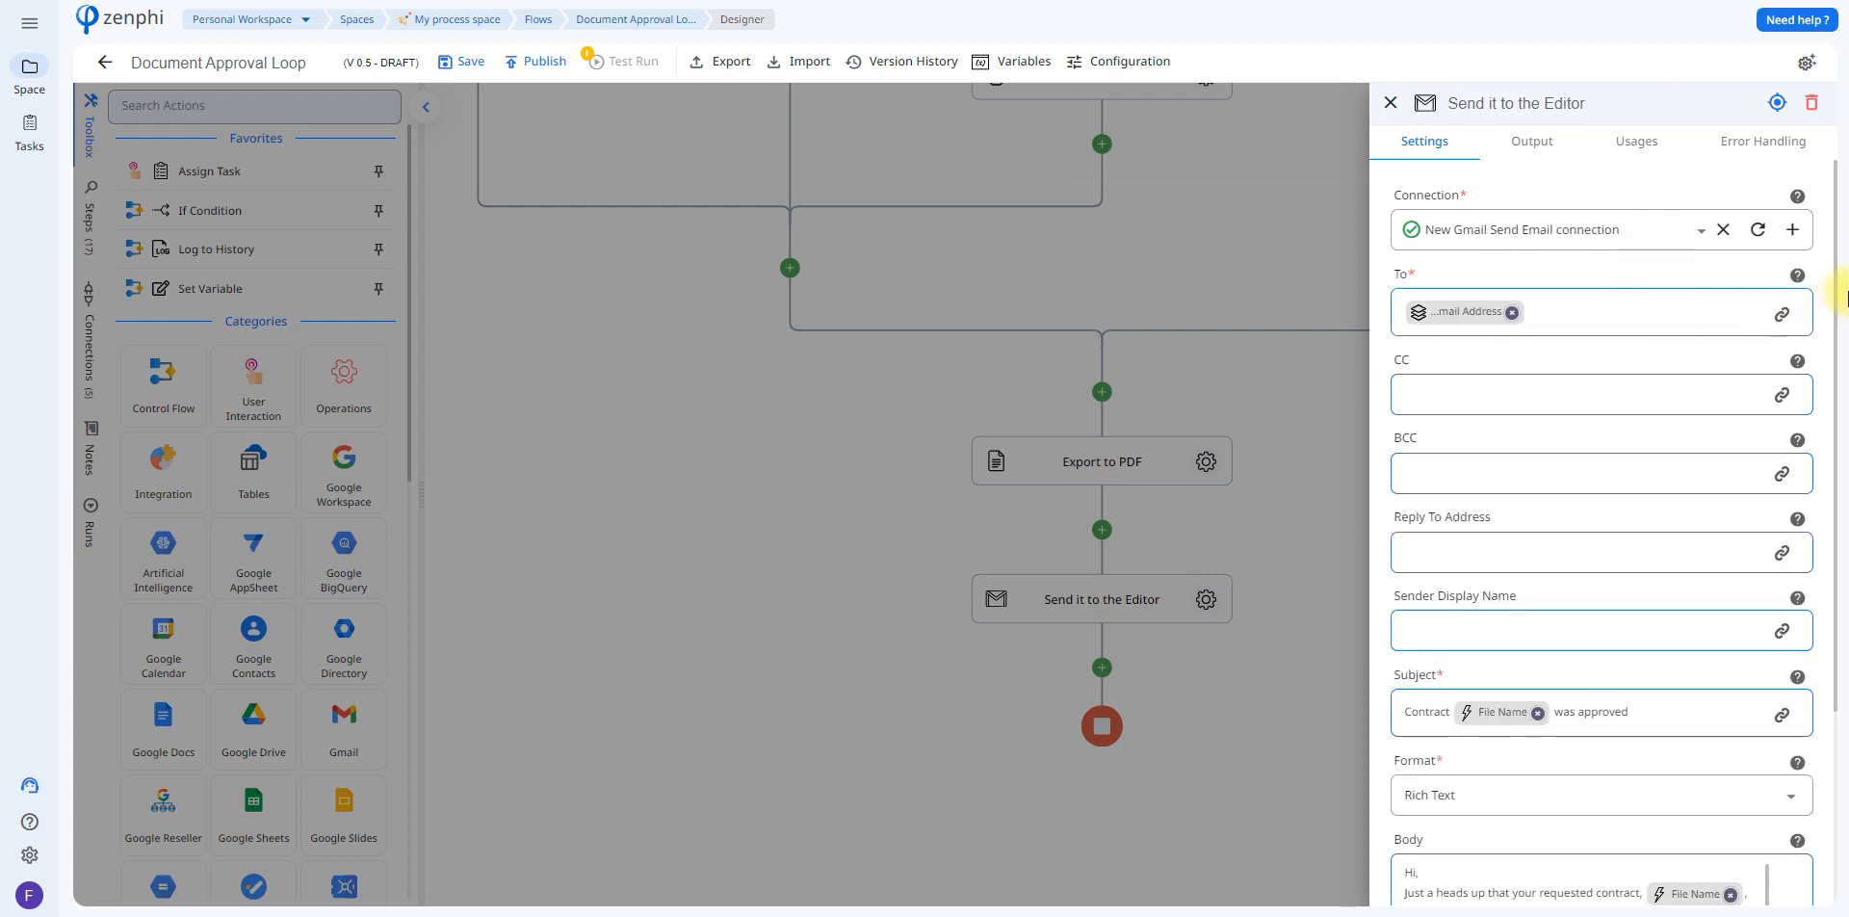
Step: Examine the recipient, subject, body and attachment of the Send it to the Editor email
{"action": "scroll", "coordinate": [1839, 287], "scroll_direction": "down", "scroll_amount": 1}
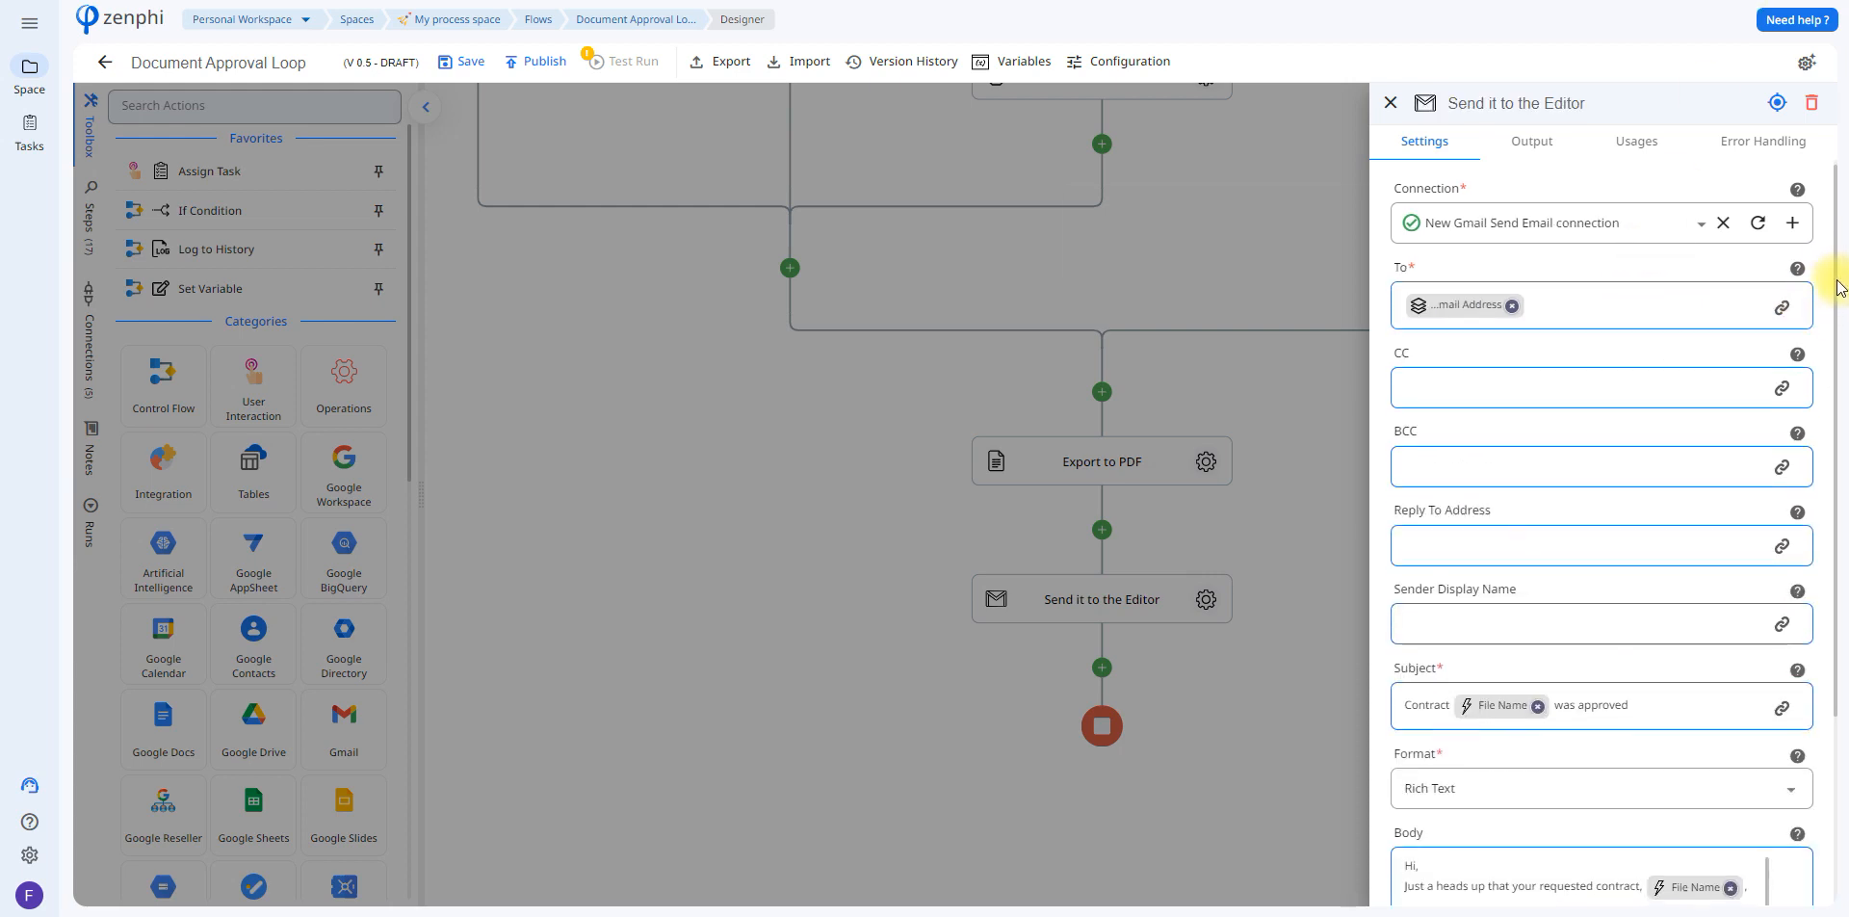
{"action": "scroll", "coordinate": [1839, 287], "scroll_direction": "down", "scroll_amount": 2}
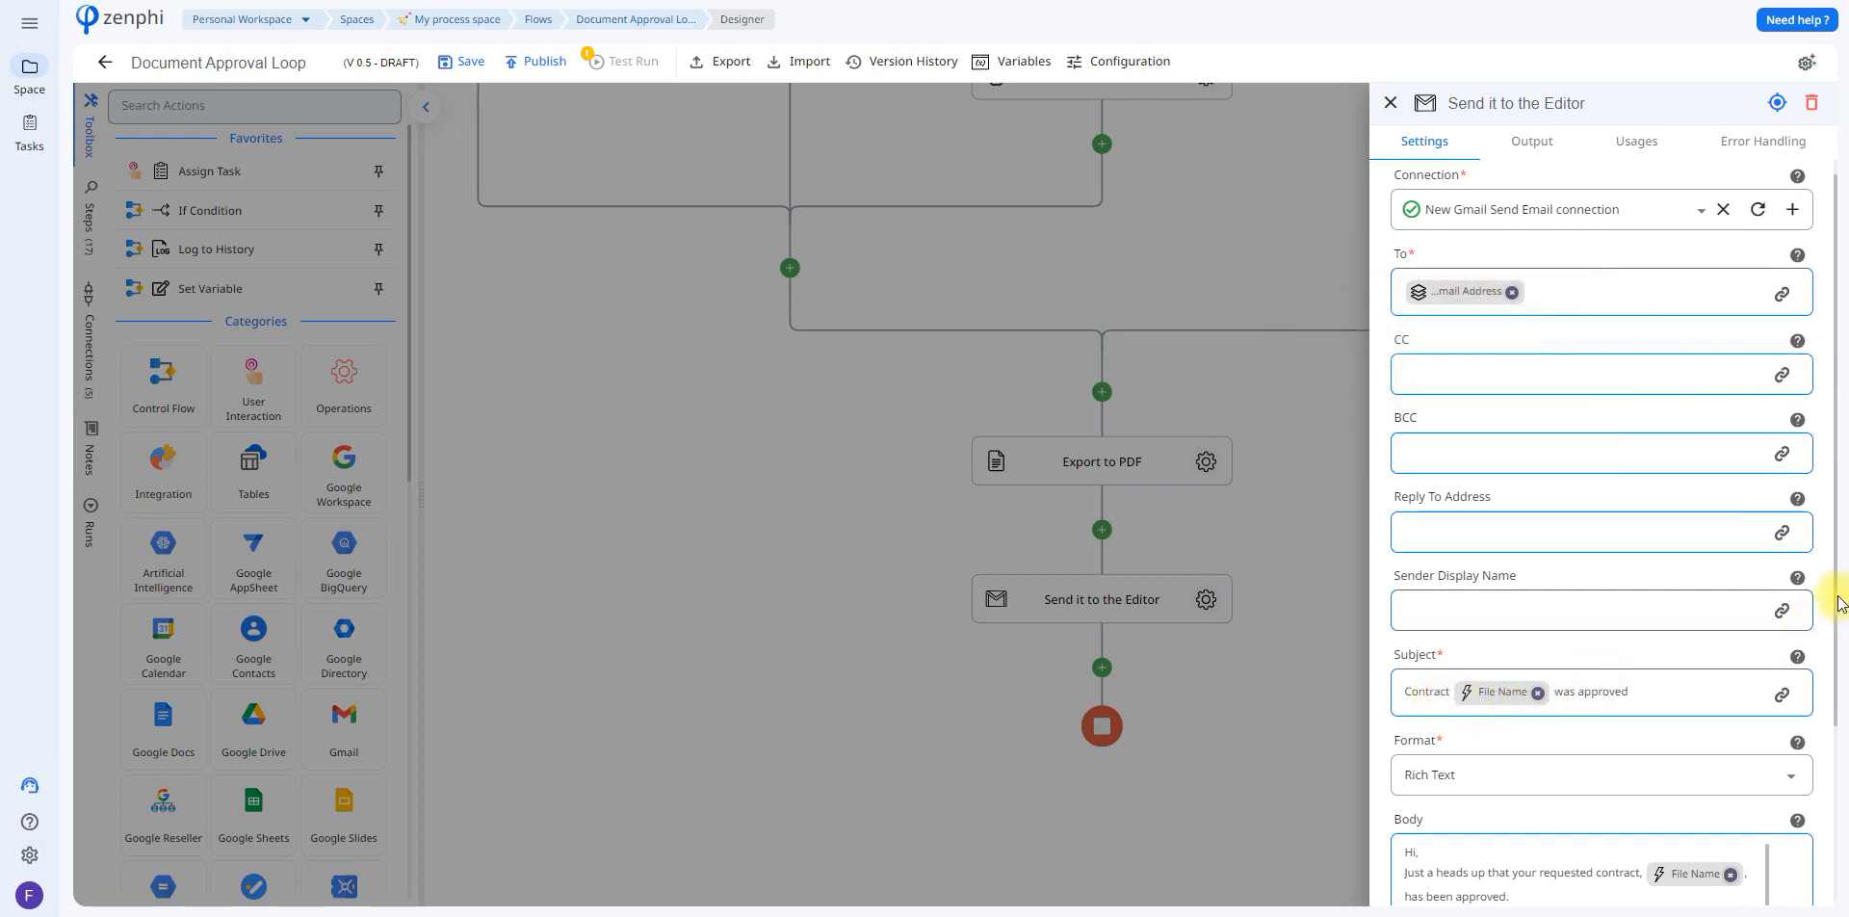
{"action": "scroll", "coordinate": [1837, 636], "scroll_direction": "down", "scroll_amount": 3}
{"action": "scroll", "coordinate": [1839, 635], "scroll_direction": "down", "scroll_amount": 5}
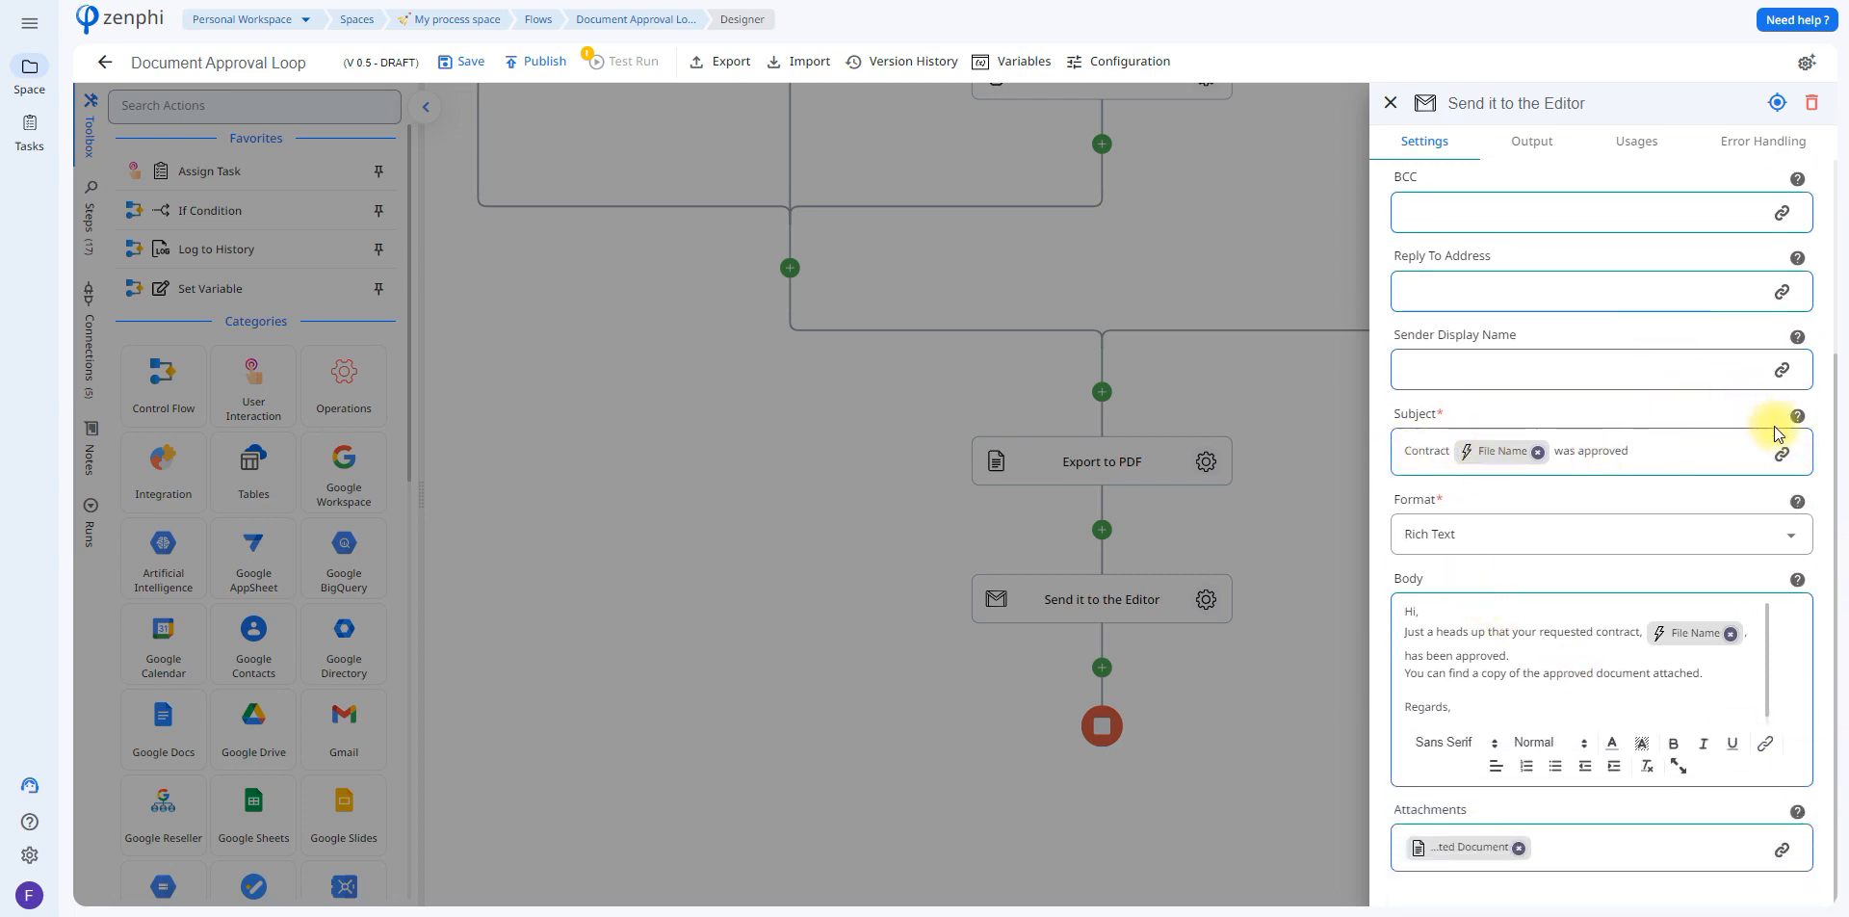
Step: Look through the trigger tokens available for the Send it to the Editor subject and the suggested tokens for its attachments
{"action": "left_click", "coordinate": [1781, 453]}
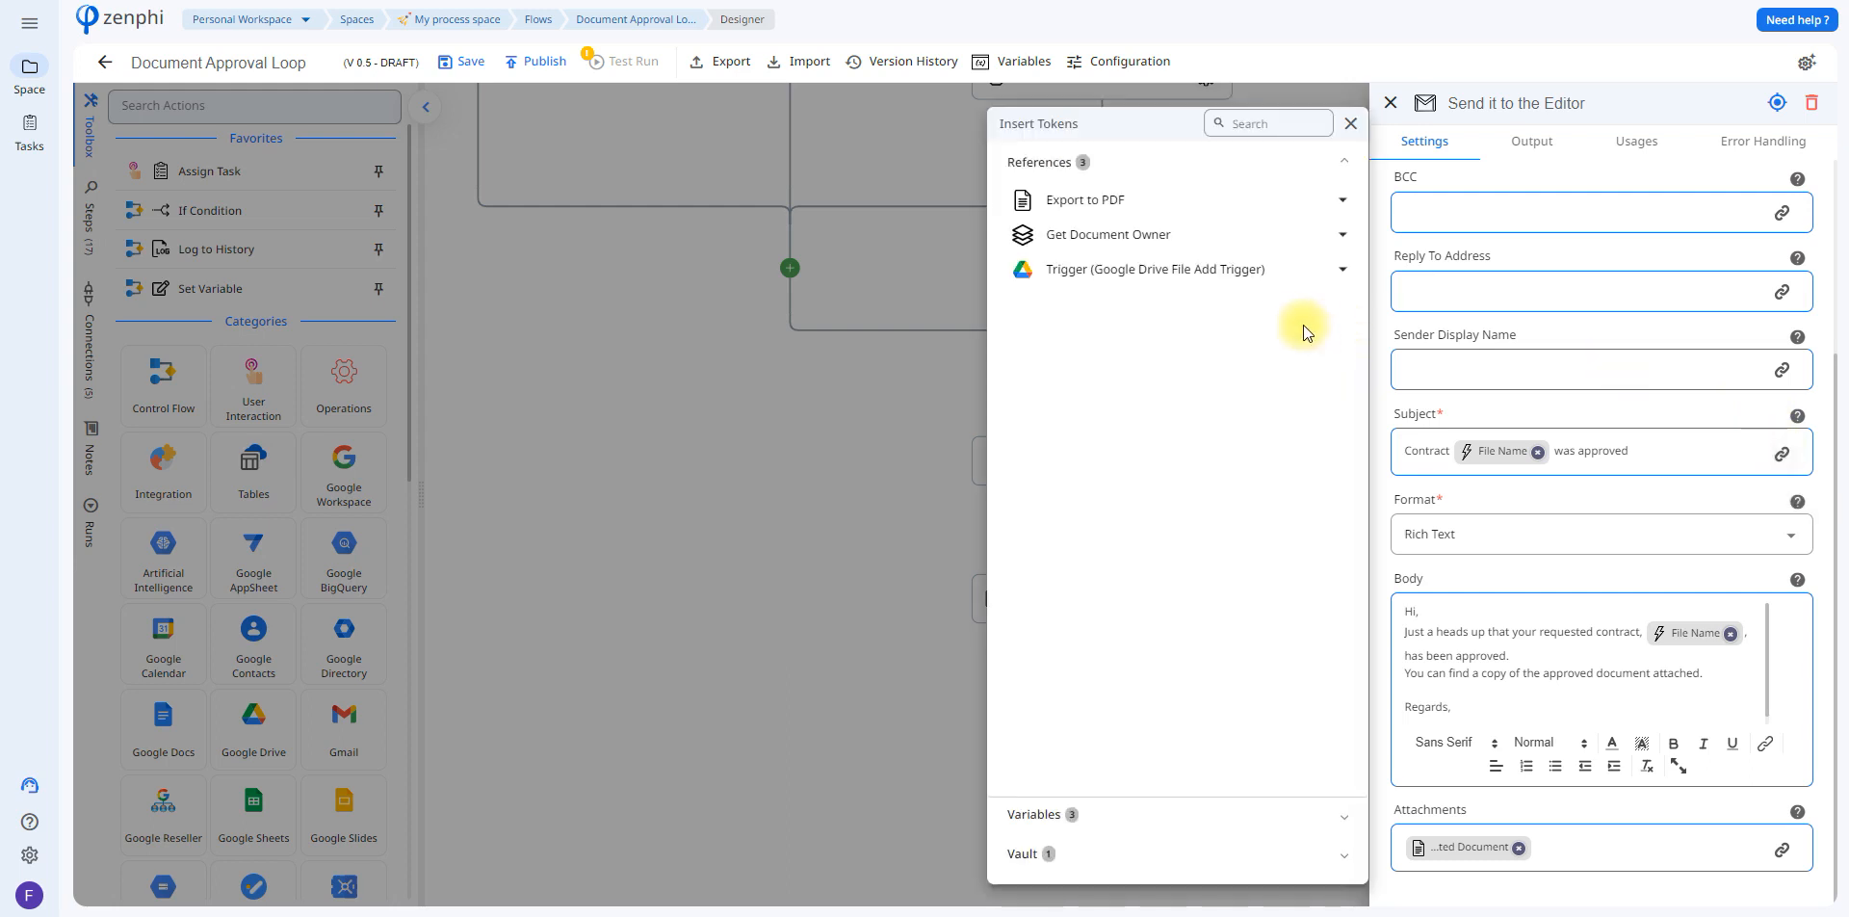
{"action": "left_click", "coordinate": [1269, 281]}
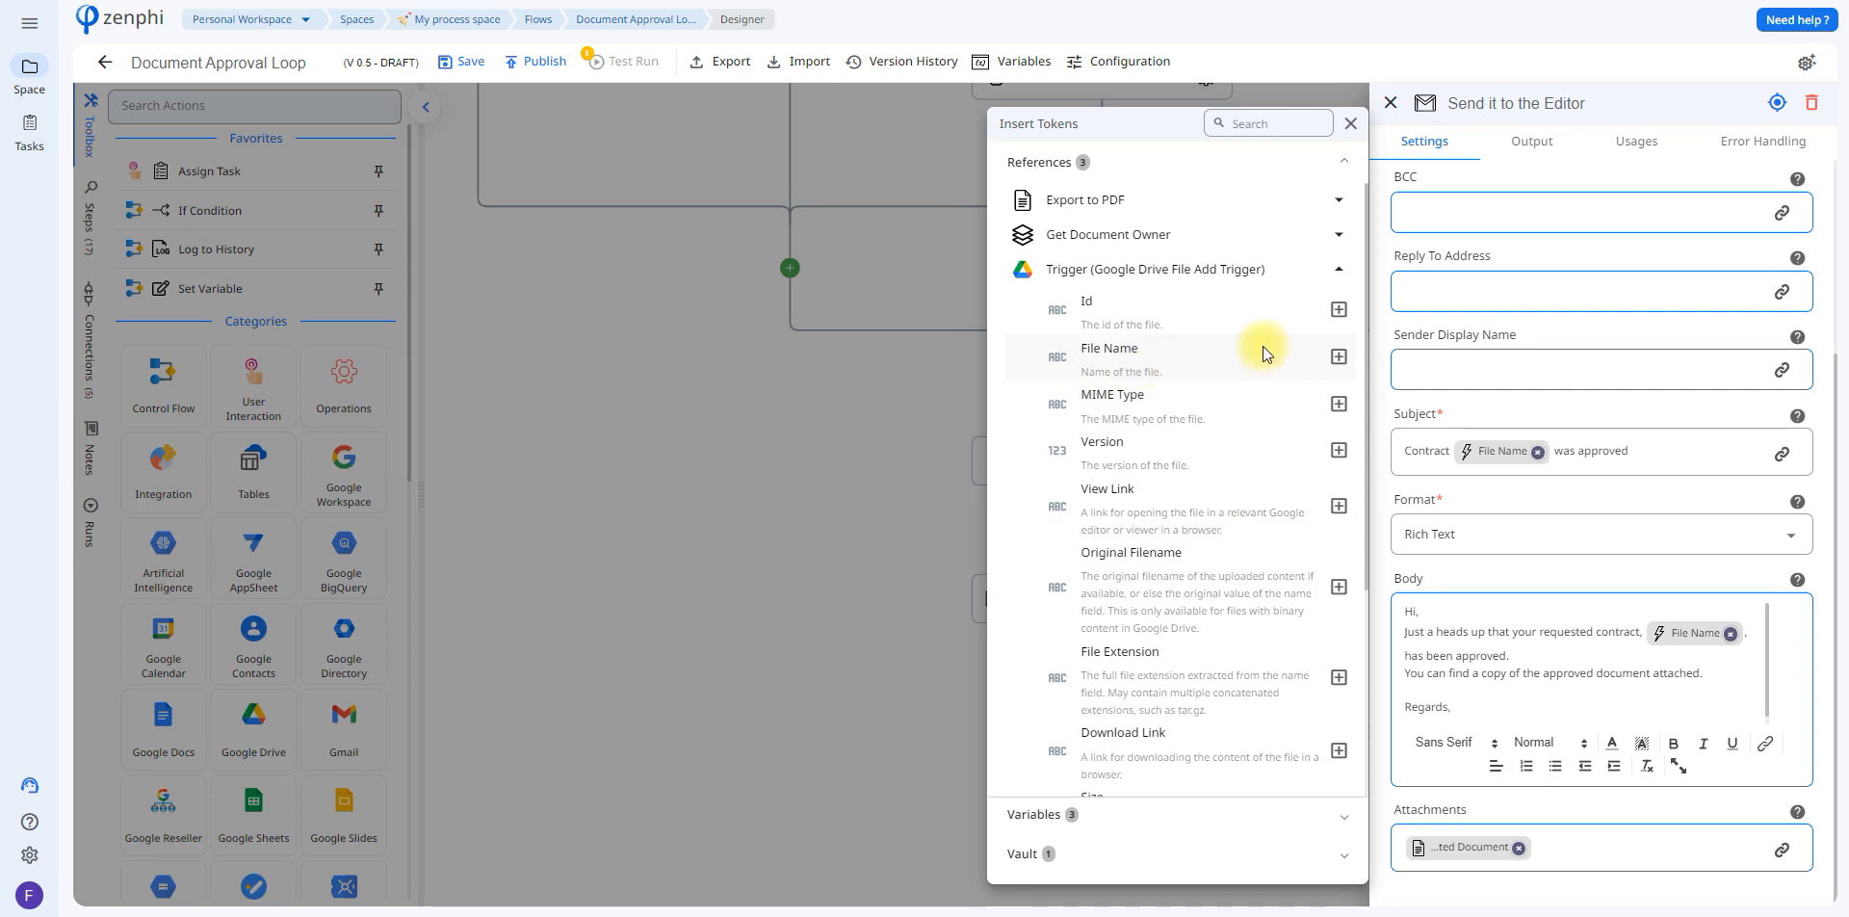
{"action": "left_click", "coordinate": [1743, 6]}
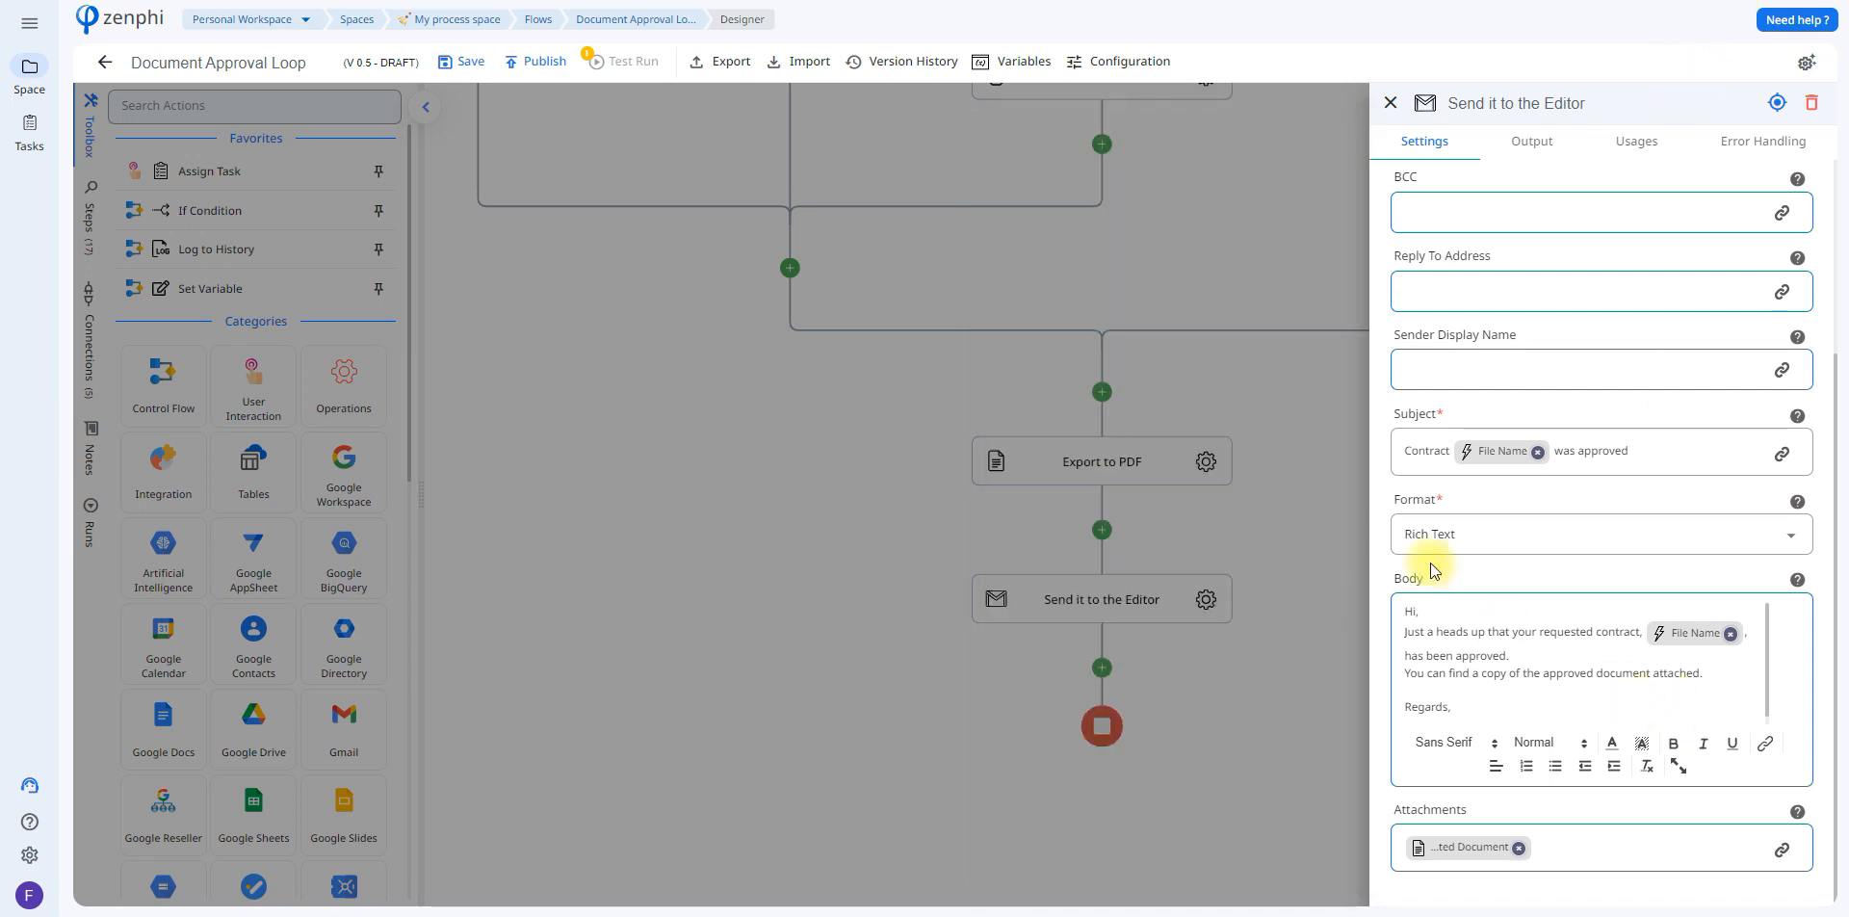
{"action": "left_click", "coordinate": [1782, 849]}
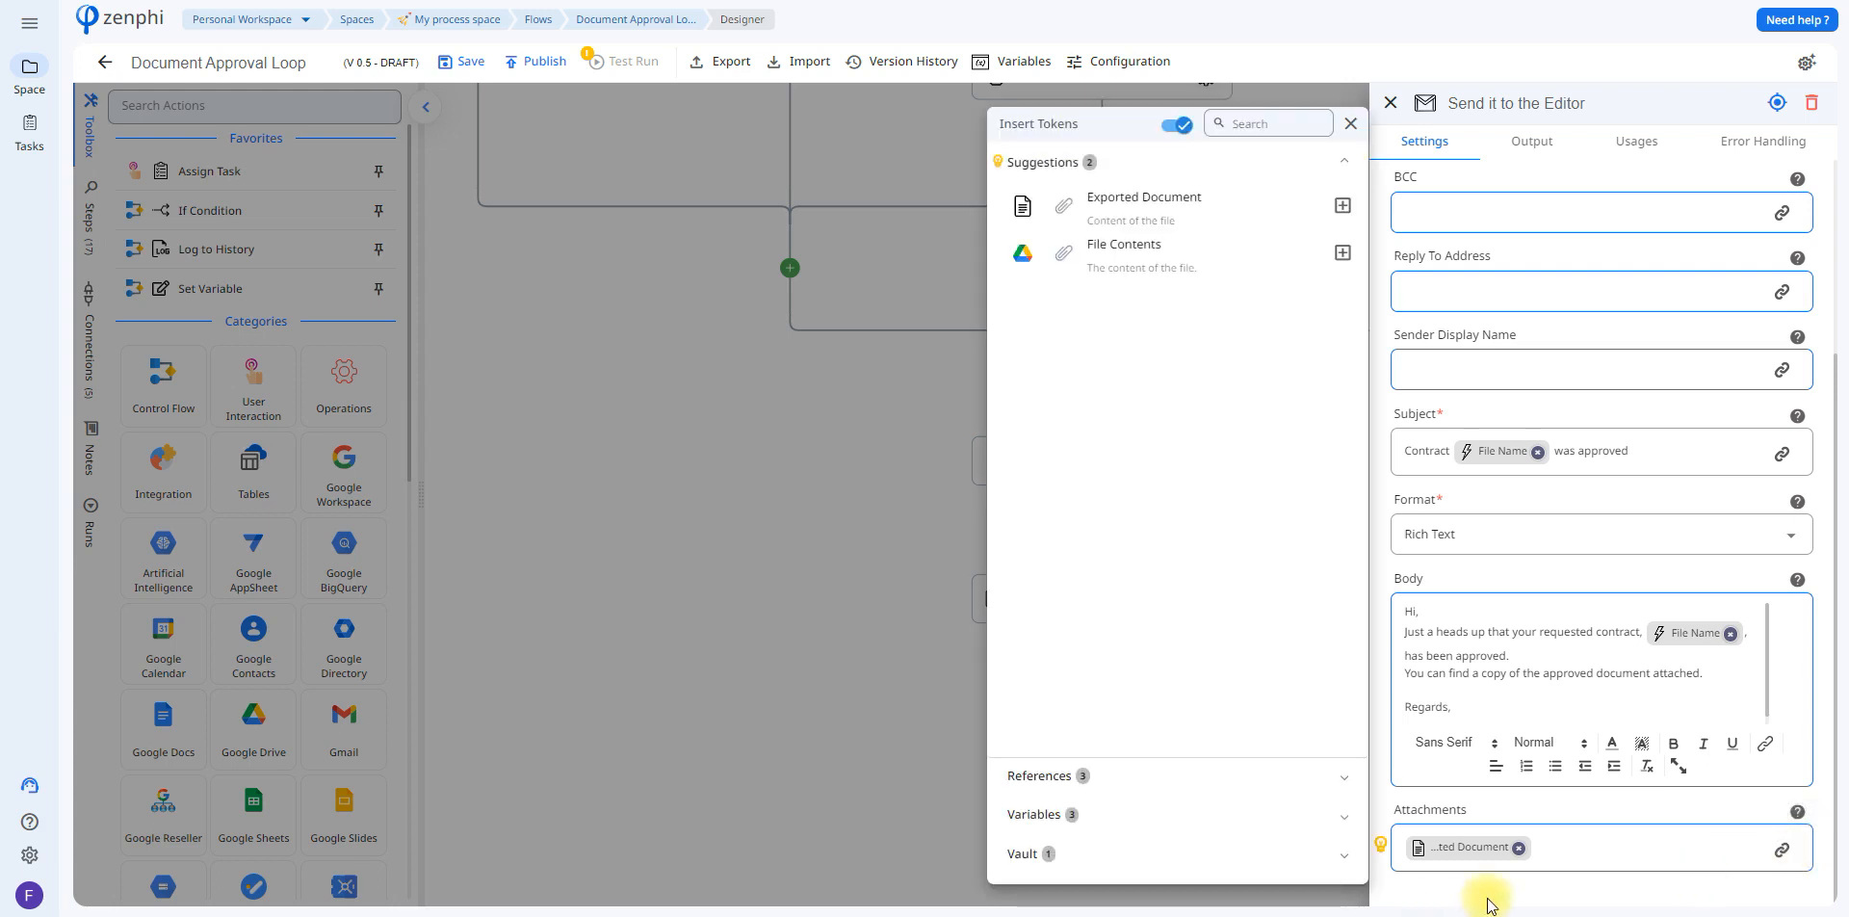